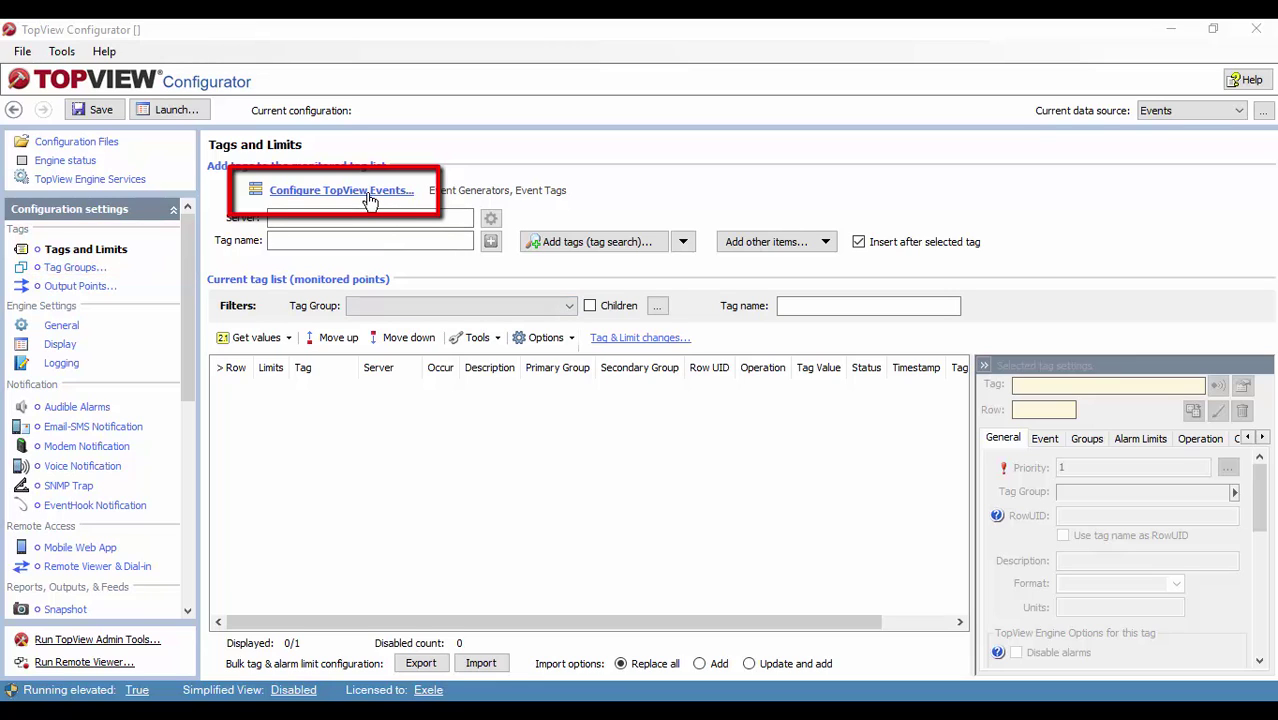
Step: Create a new SQL Events Query event generator from the TopView events configuration
{"action": "left_click", "coordinate": [368, 199]}
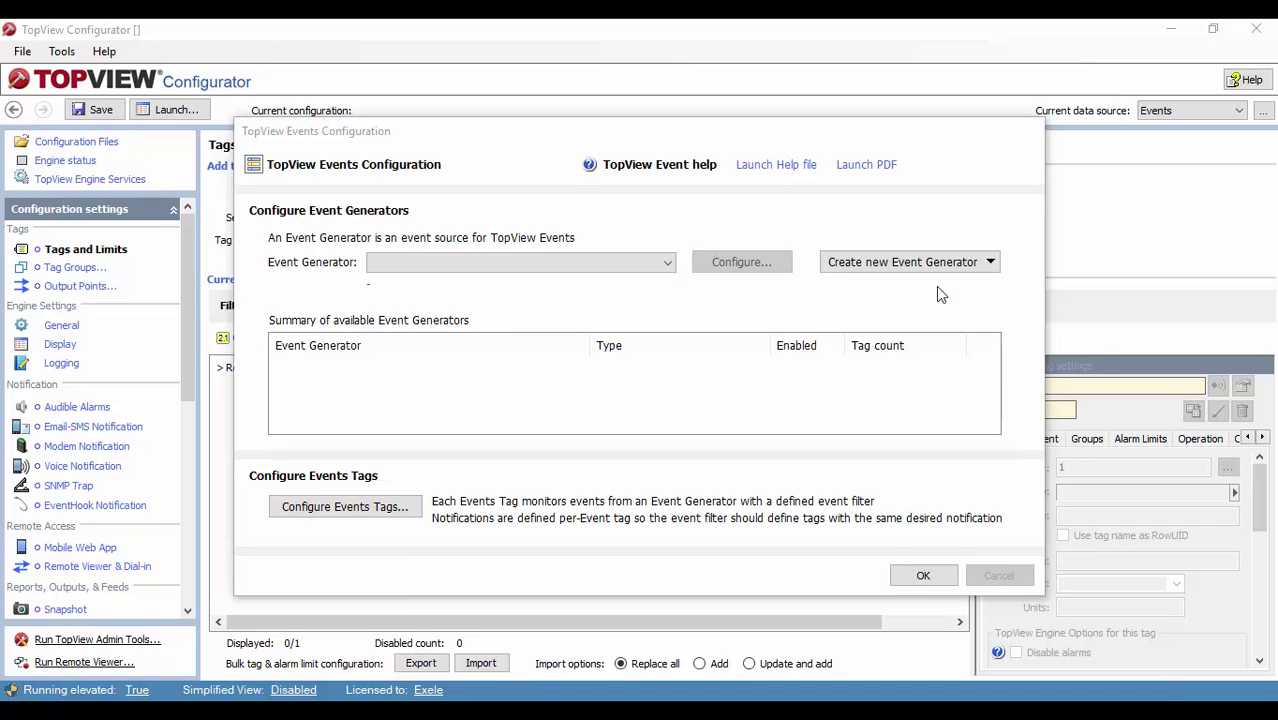
{"action": "left_click", "coordinate": [911, 264]}
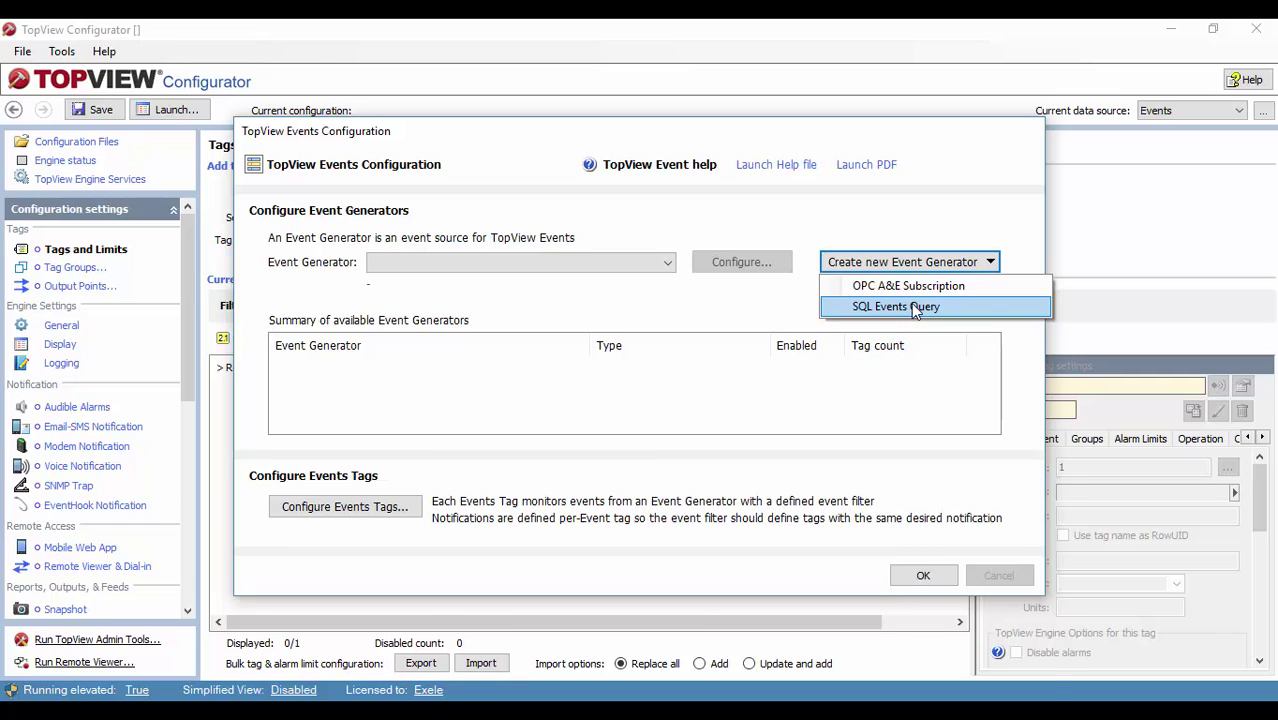
{"action": "left_click", "coordinate": [915, 309]}
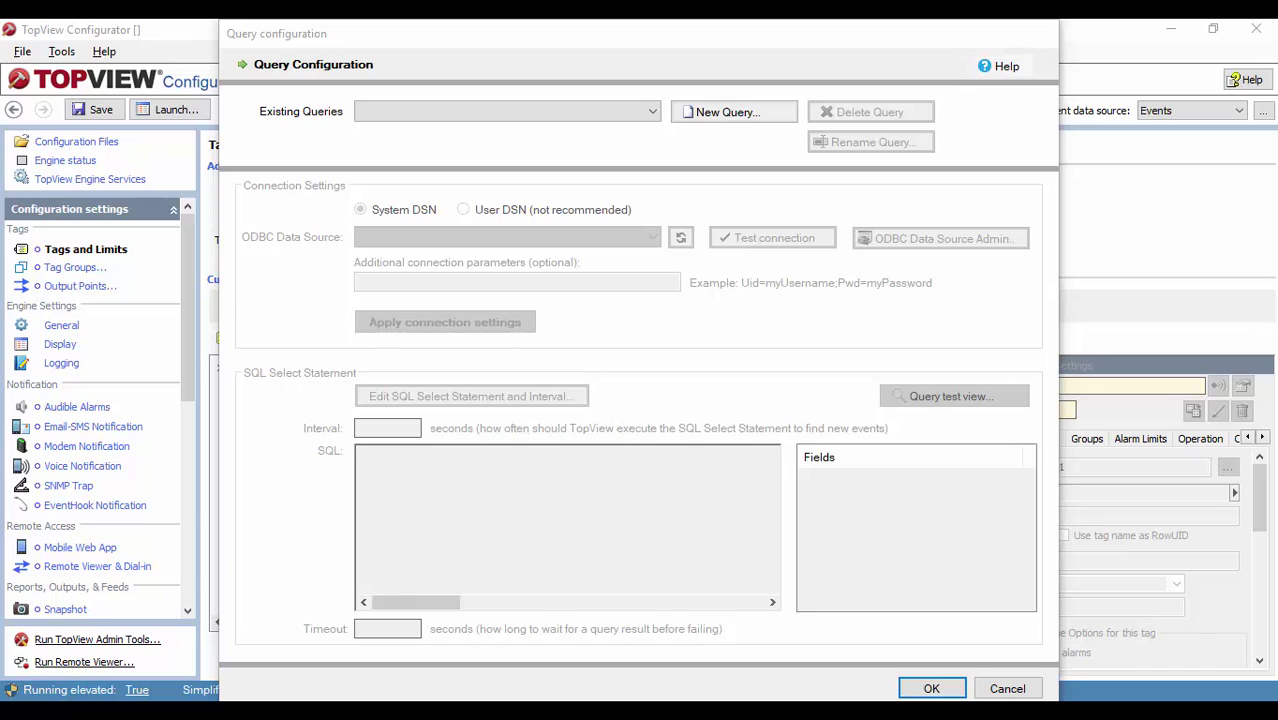
Step: Launch the DeviceEvents simulator and add query 'DeviceQuery' connected to the DeviceEvents ODBC source
{"action": "left_click", "coordinate": [1006, 74]}
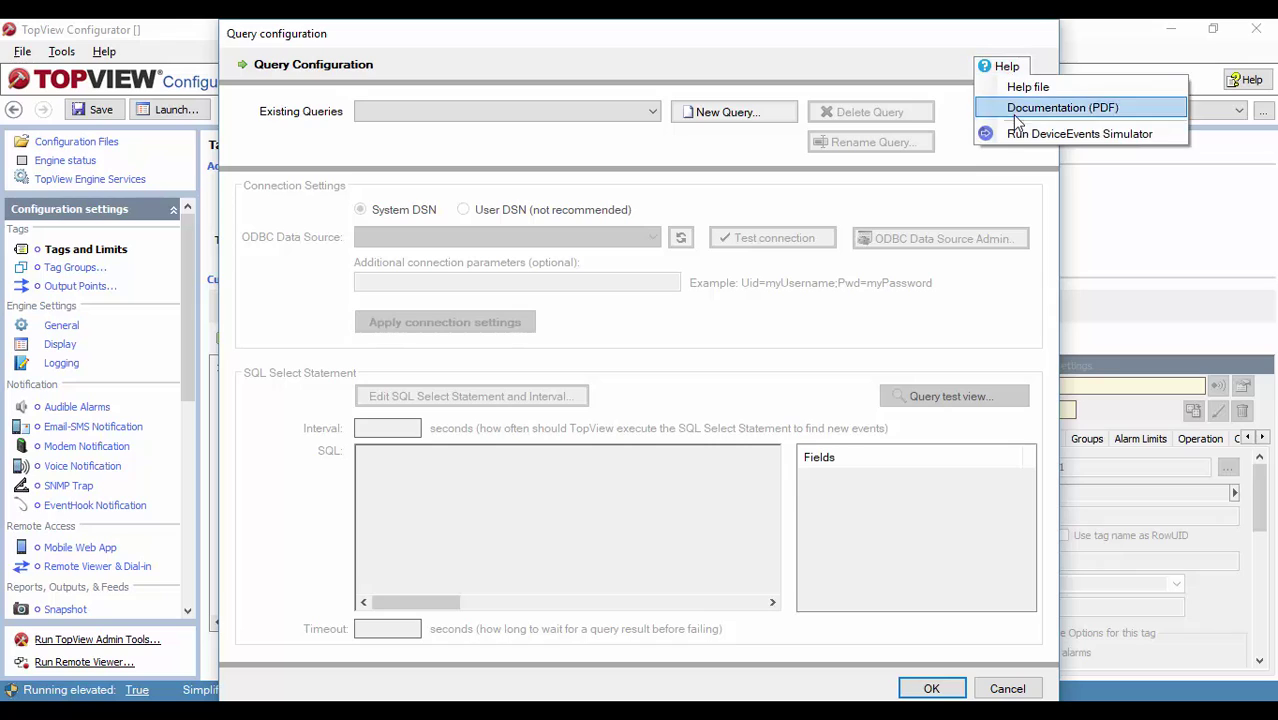
{"action": "left_click", "coordinate": [1021, 135]}
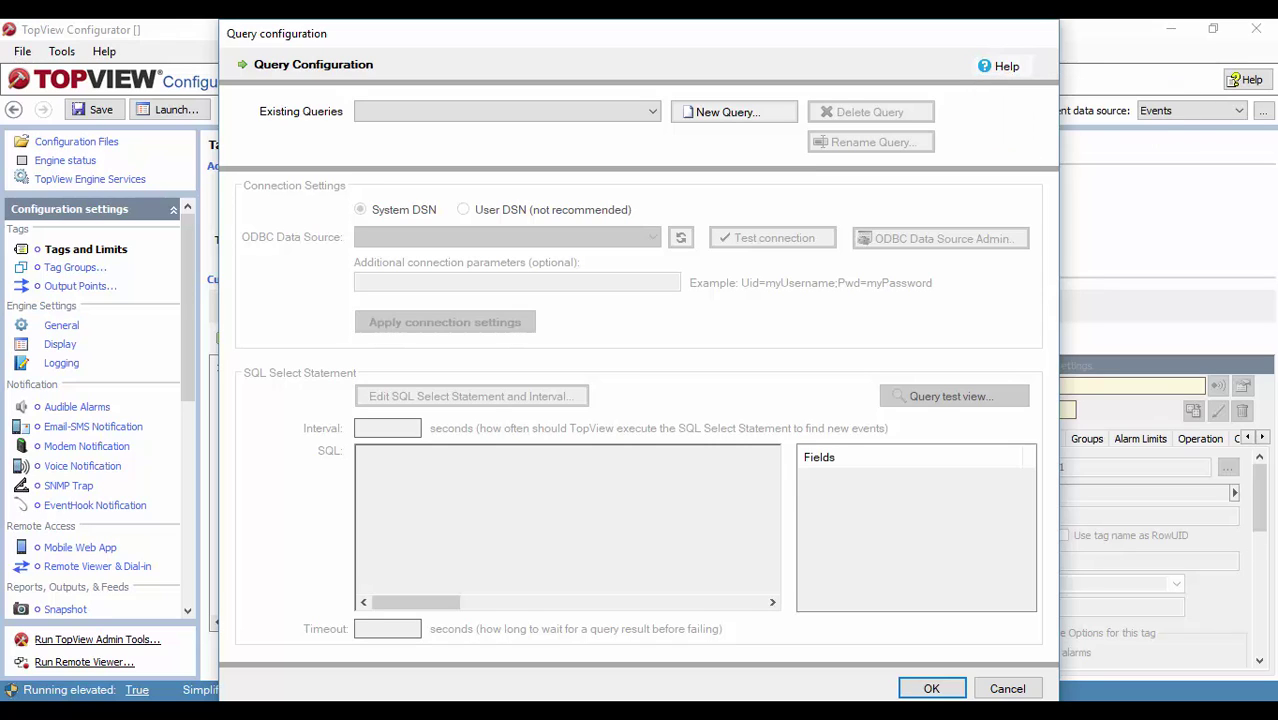
{"action": "left_click", "coordinate": [734, 112]}
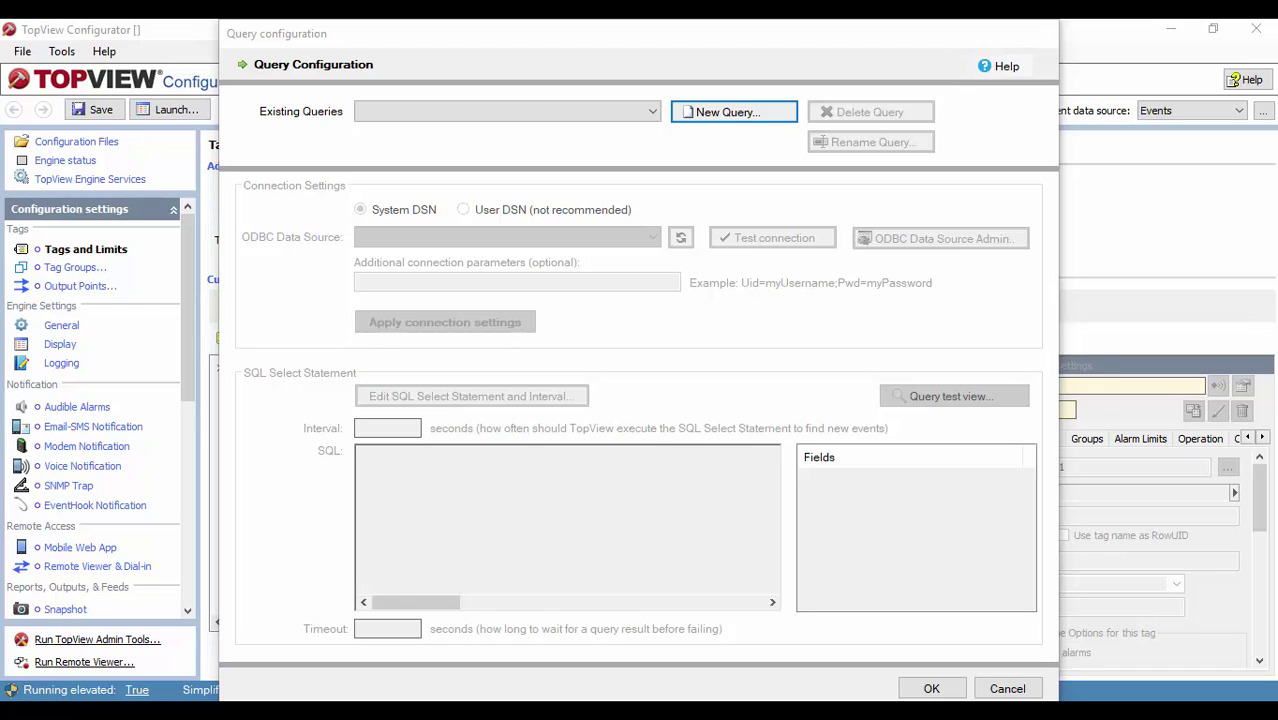
{"action": "left_click", "coordinate": [734, 116]}
{"action": "type", "text": "De"}
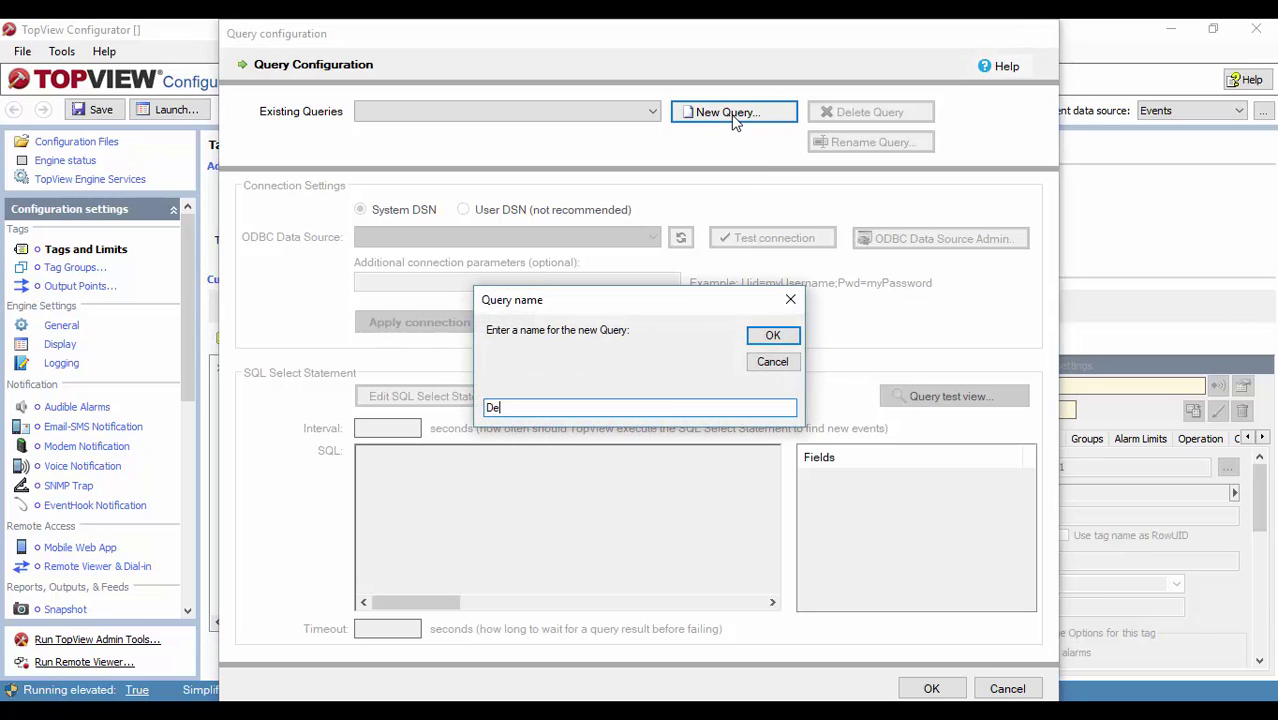
{"action": "type", "text": "viceQuery"}
{"action": "key", "text": "Return"}
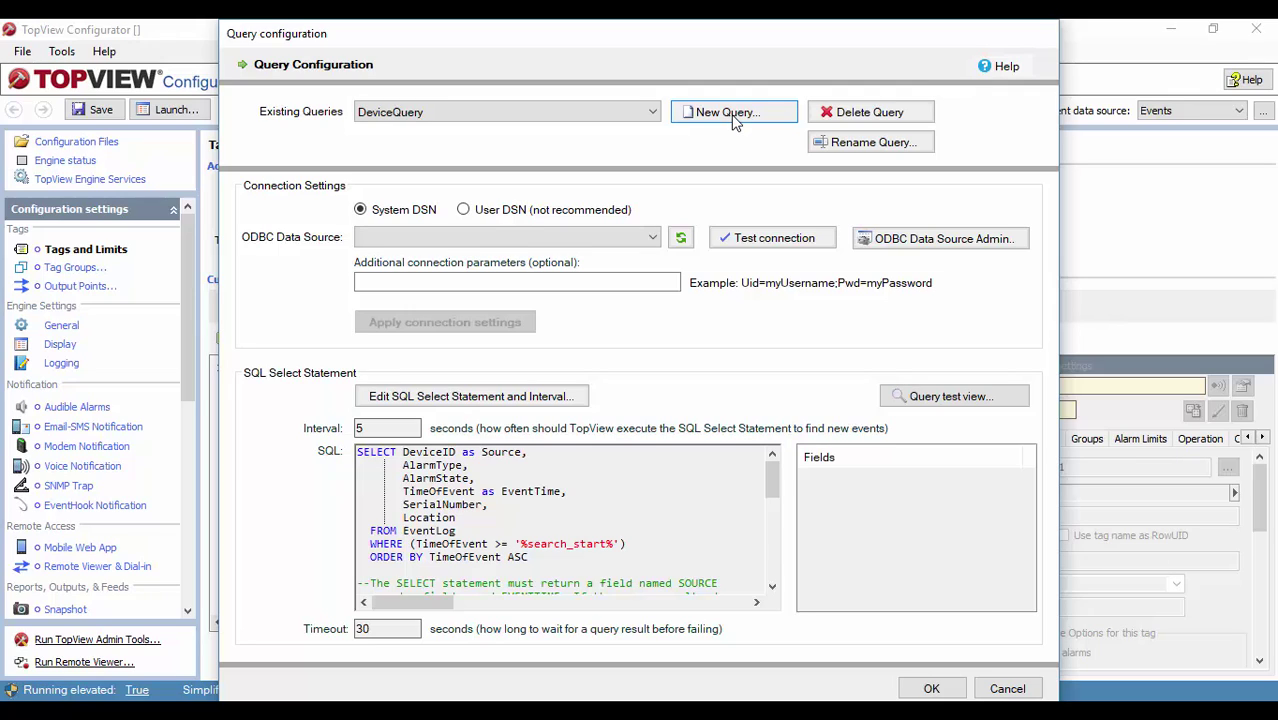
{"action": "left_click", "coordinate": [495, 240]}
{"action": "left_click", "coordinate": [436, 257]}
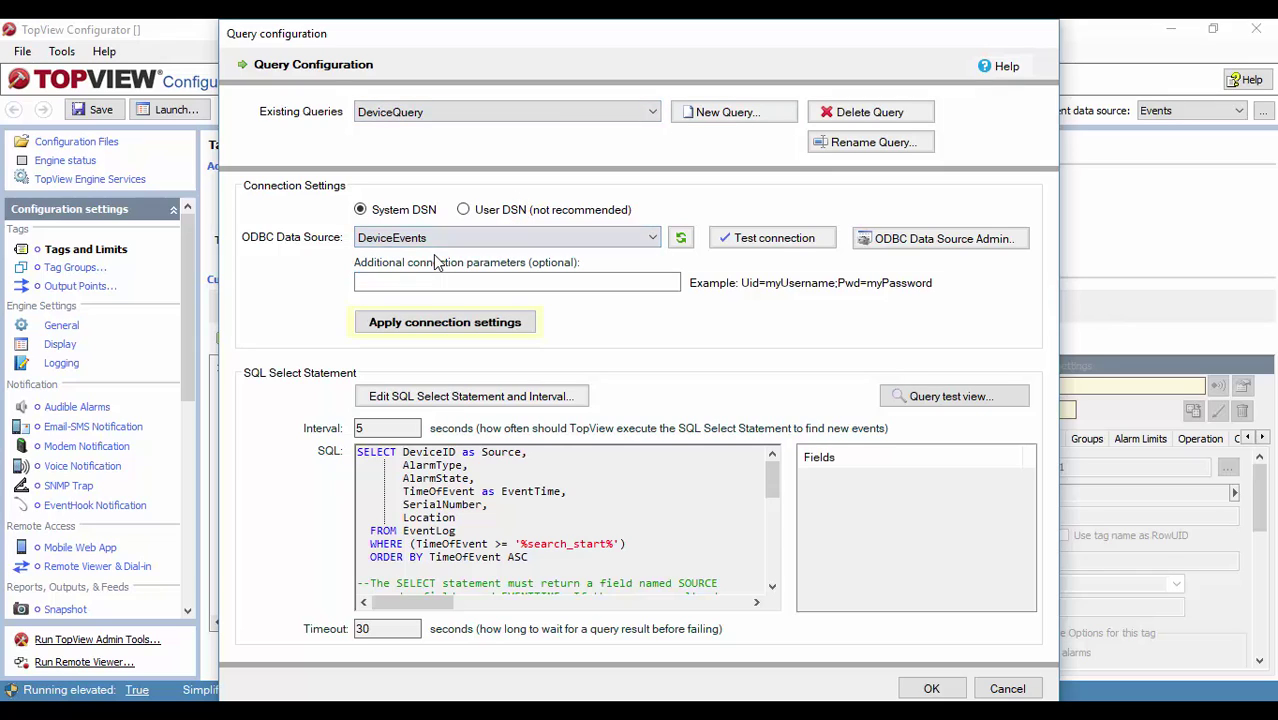
{"action": "left_click", "coordinate": [388, 323]}
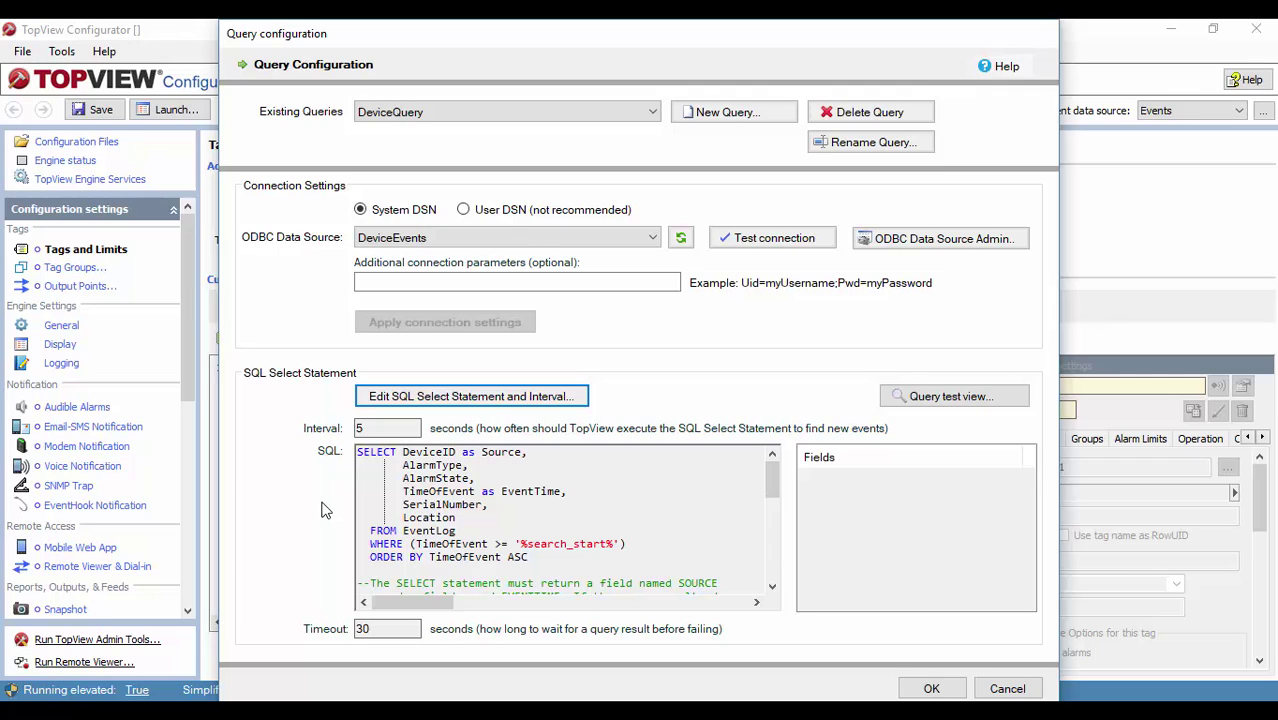
Step: Open DeviceQuery's SQL editor and review the full select statement text without changing it
{"action": "left_click", "coordinate": [468, 398]}
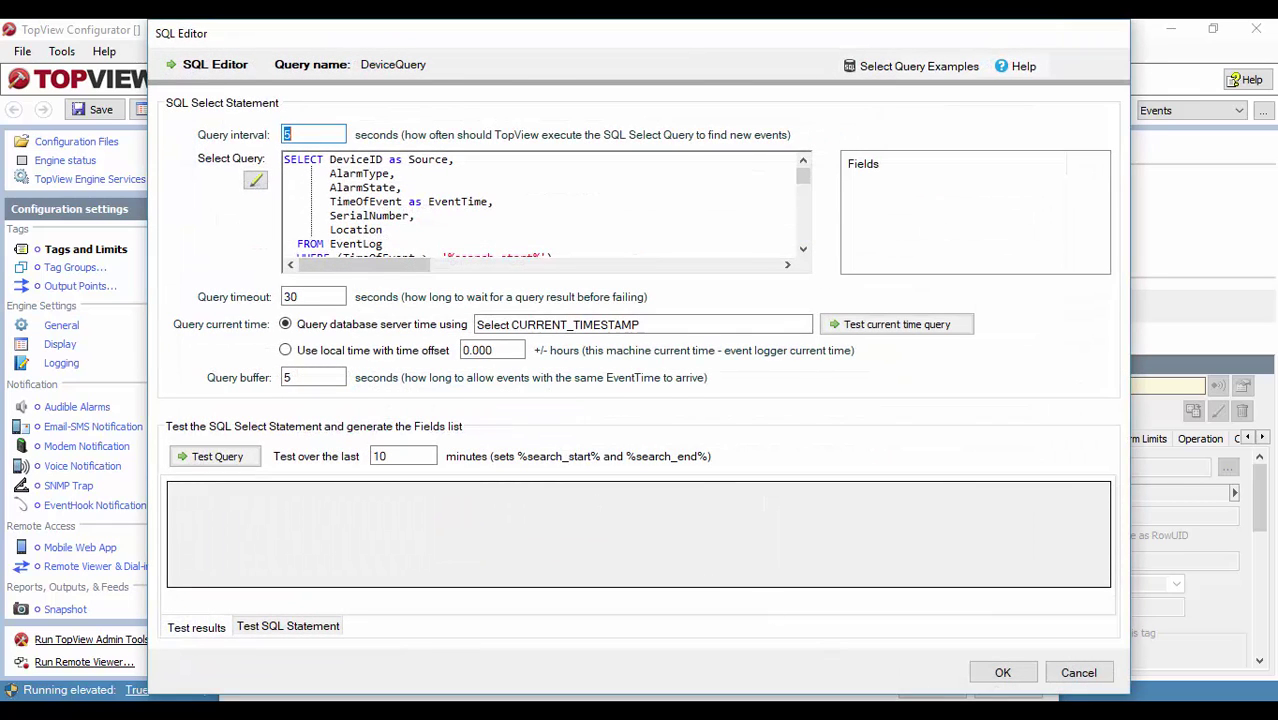
{"action": "key", "text": "Tab"}
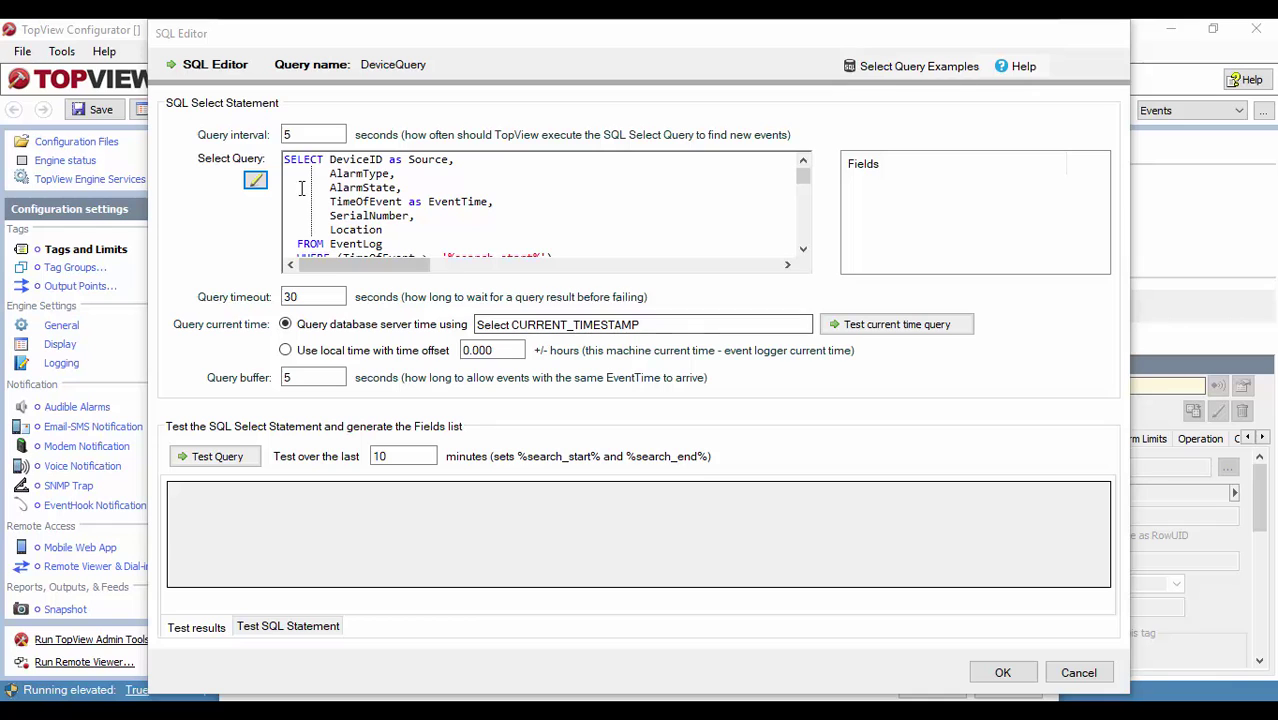
{"action": "left_click", "coordinate": [256, 182]}
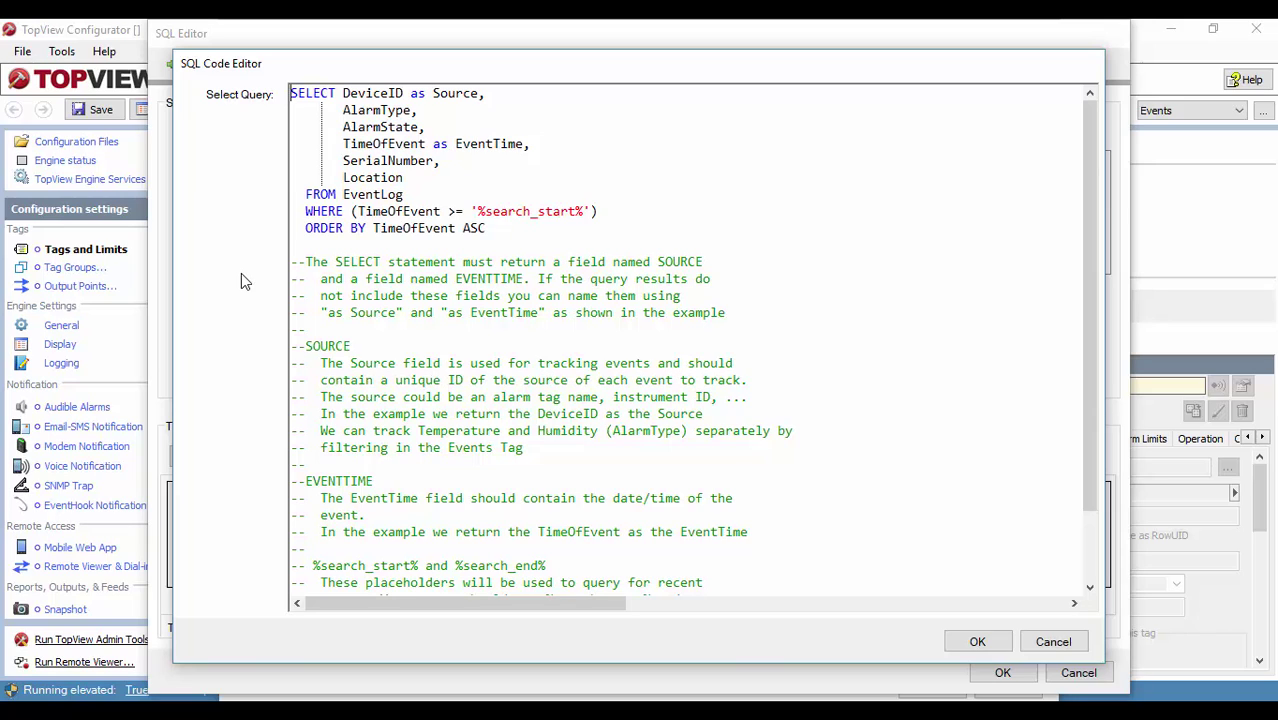
{"action": "left_click", "coordinate": [1053, 641]}
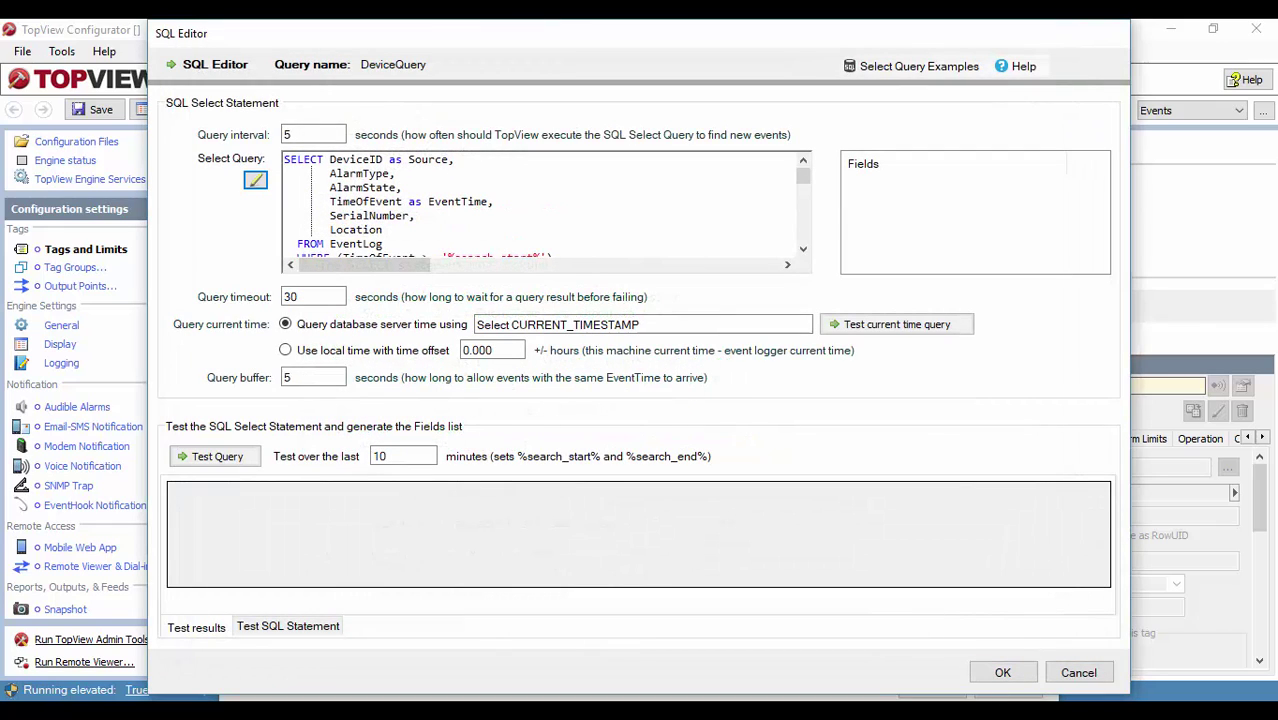
Step: Test the DeviceQuery select statement, inspect the result rows, and accept the SQL editor
{"action": "left_click", "coordinate": [1003, 672]}
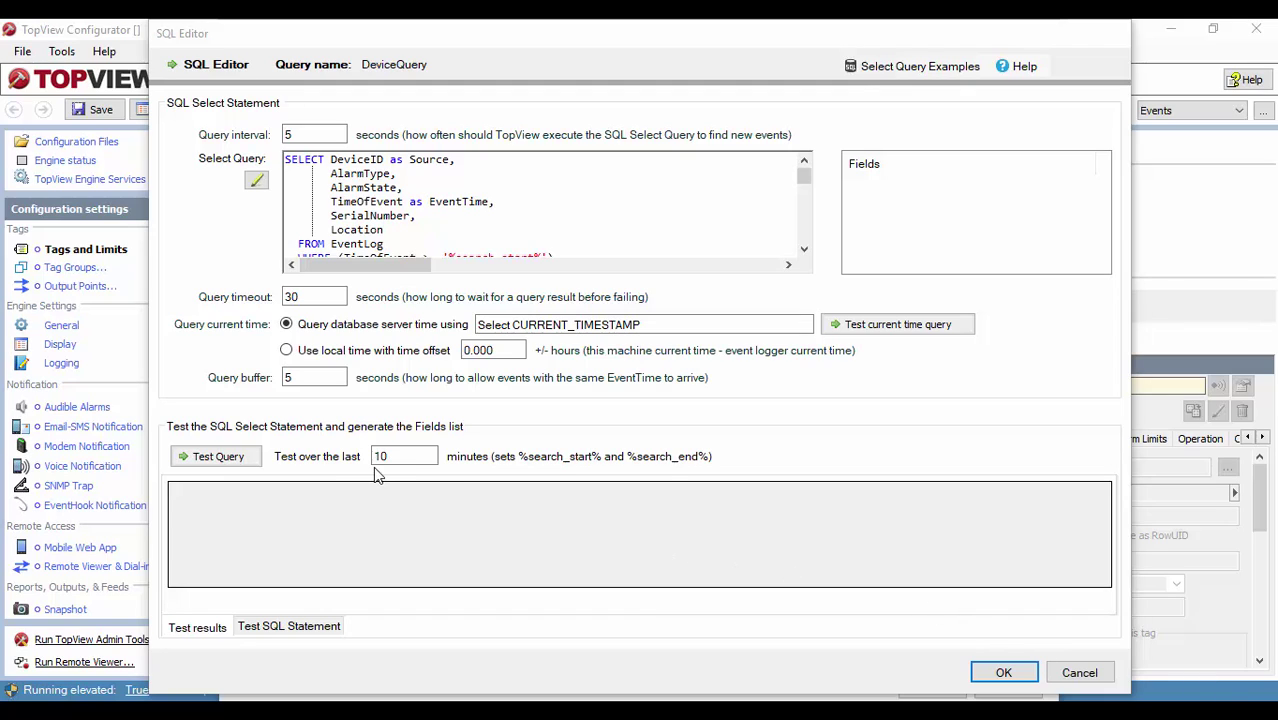
{"action": "left_click", "coordinate": [232, 458]}
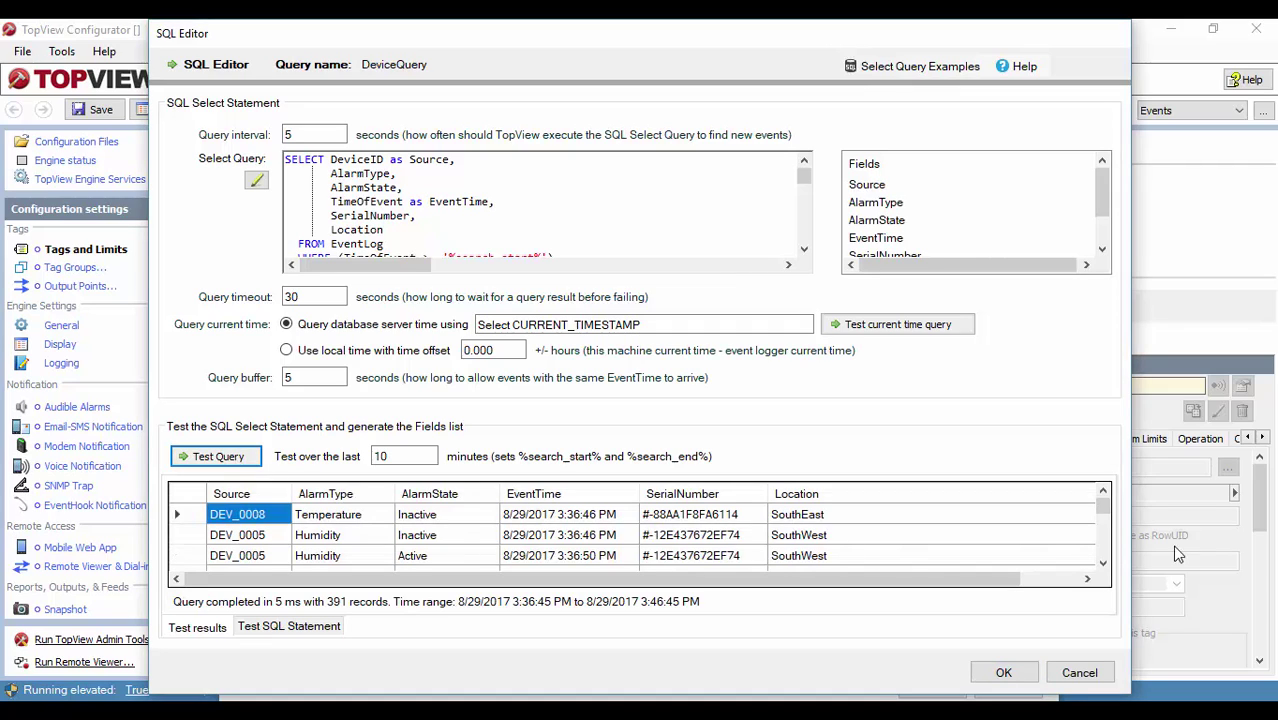
{"action": "left_click", "coordinate": [1097, 556]}
{"action": "scroll", "coordinate": [1097, 556], "scroll_direction": "down", "scroll_amount": 3}
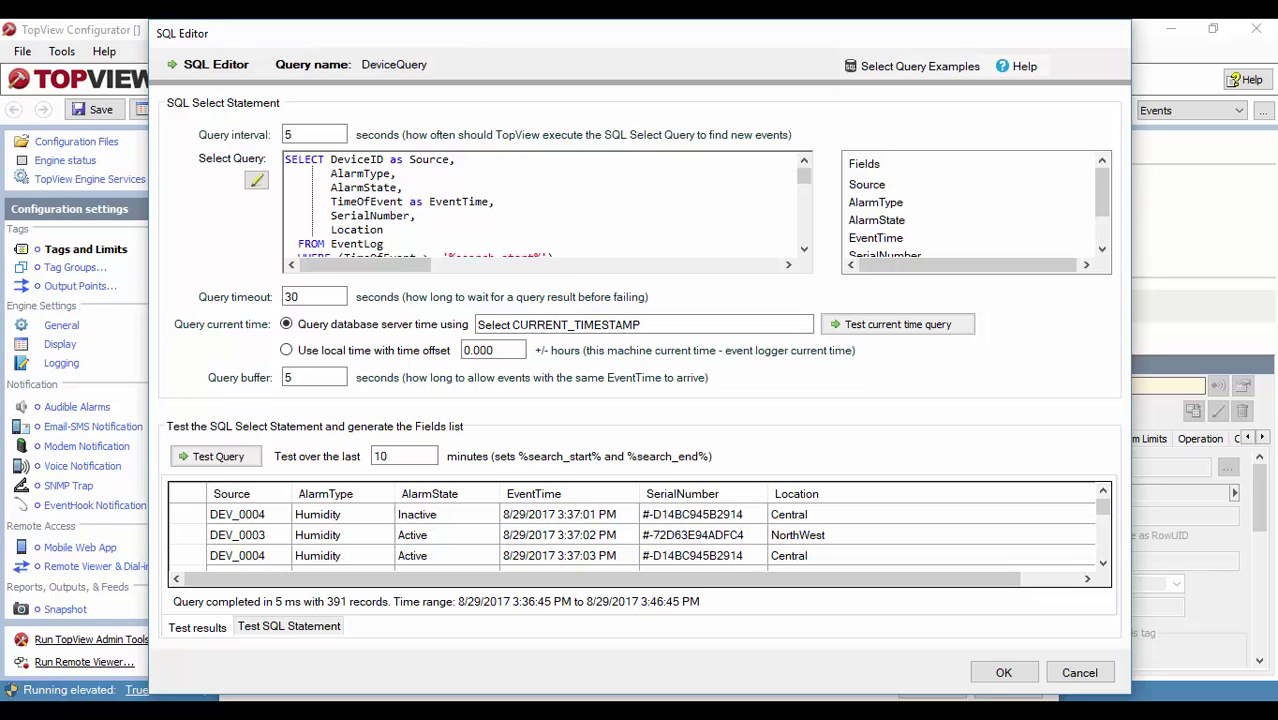
{"action": "left_click", "coordinate": [1005, 674]}
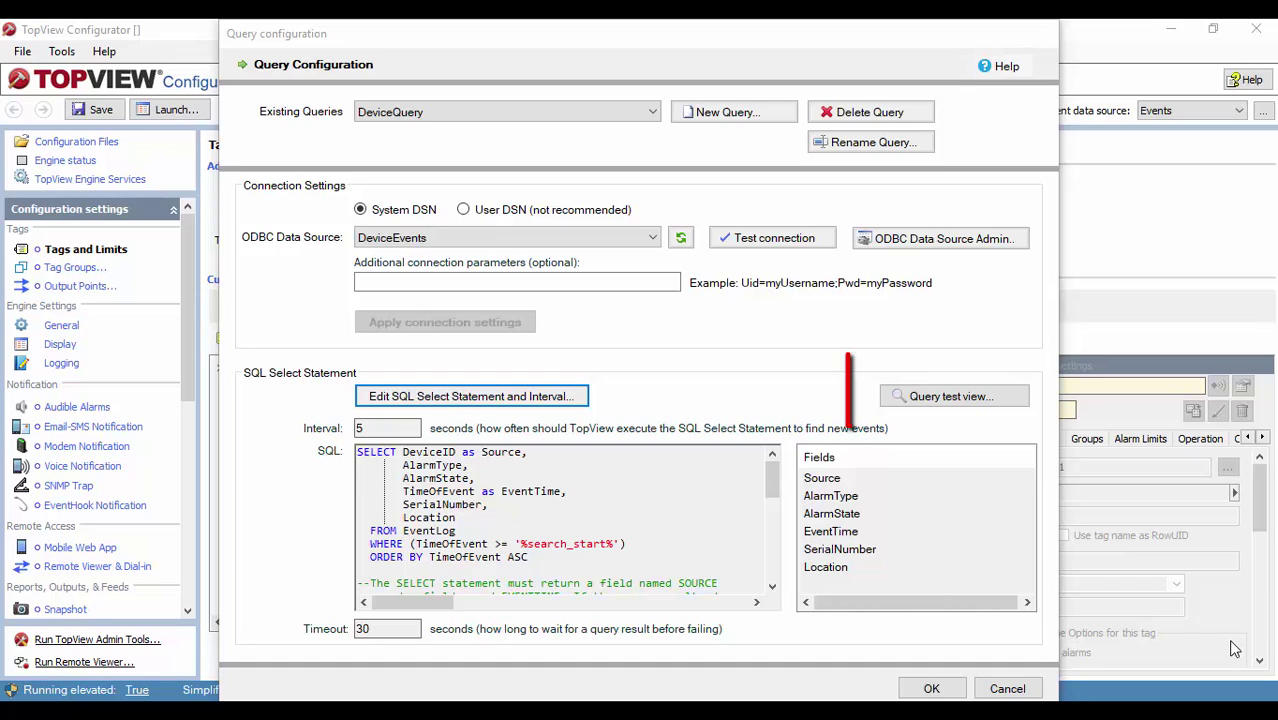
{"action": "left_click", "coordinate": [951, 397]}
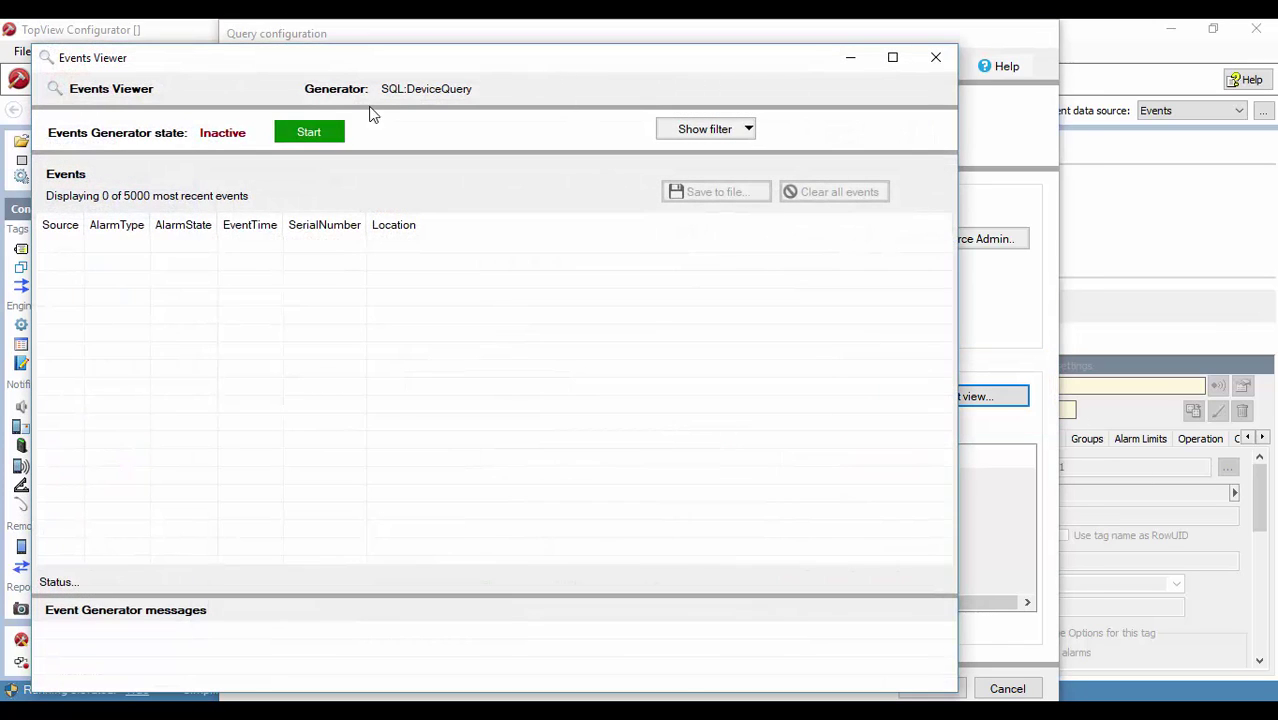
{"action": "left_click", "coordinate": [325, 132]}
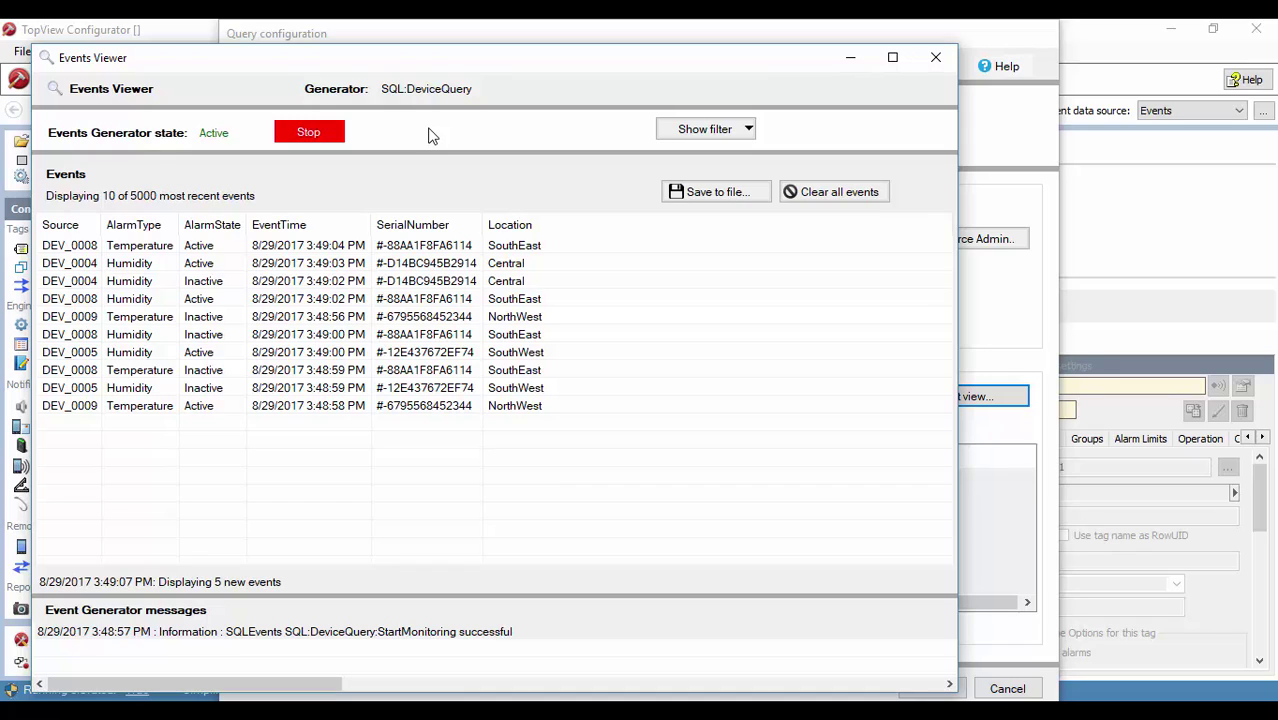
{"action": "left_click", "coordinate": [310, 135]}
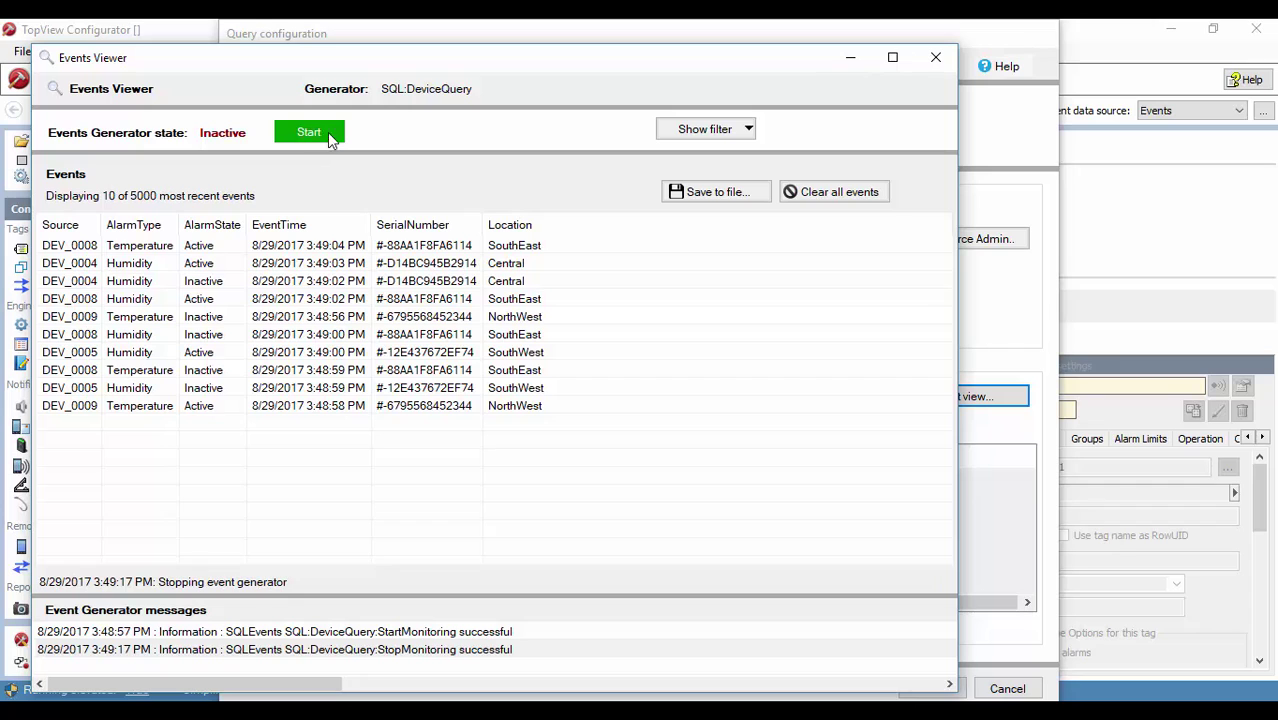
{"action": "left_click", "coordinate": [933, 60]}
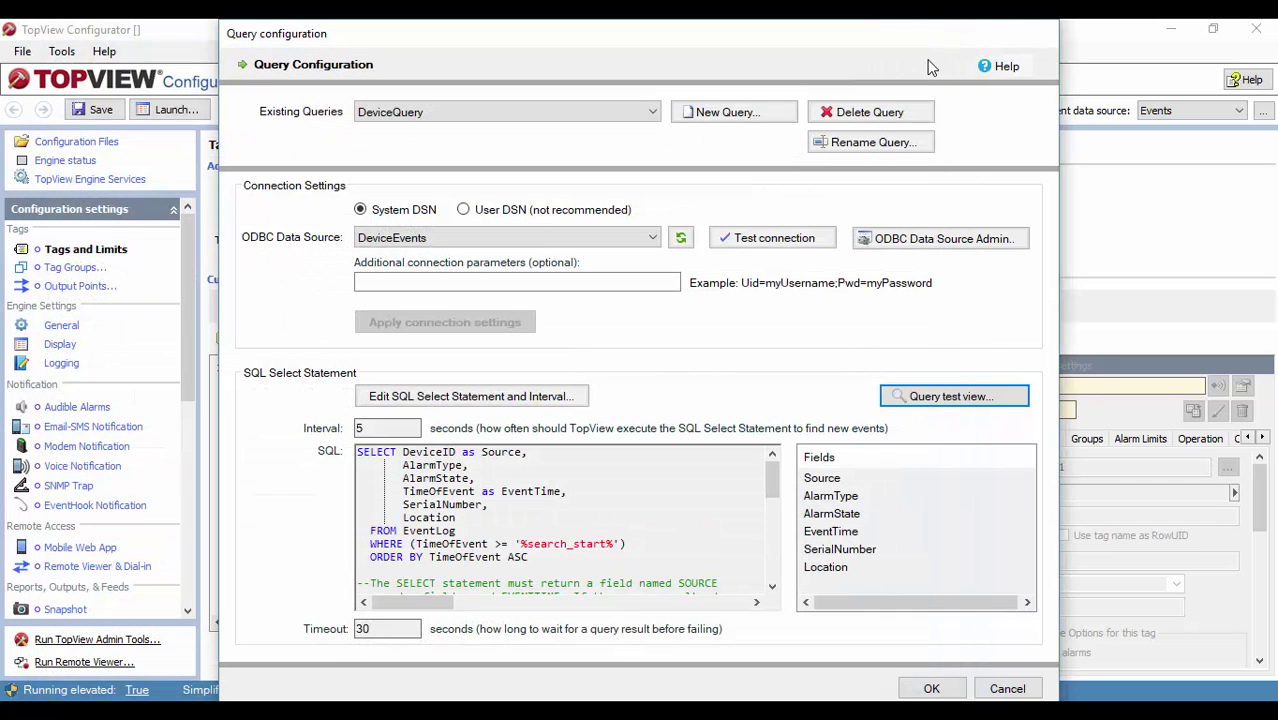
Step: Save the SQL:DeviceQuery generator and bring up the Configured Events Tags list
{"action": "left_click", "coordinate": [930, 688]}
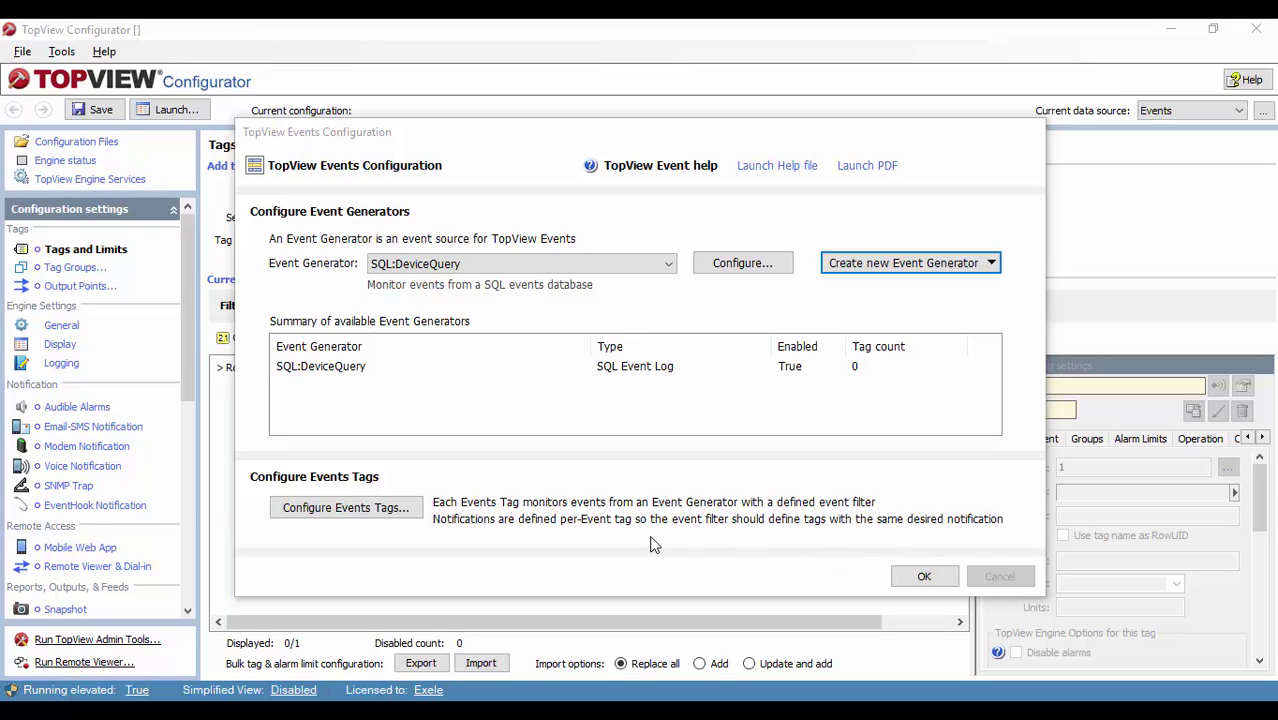
{"action": "left_click", "coordinate": [348, 508]}
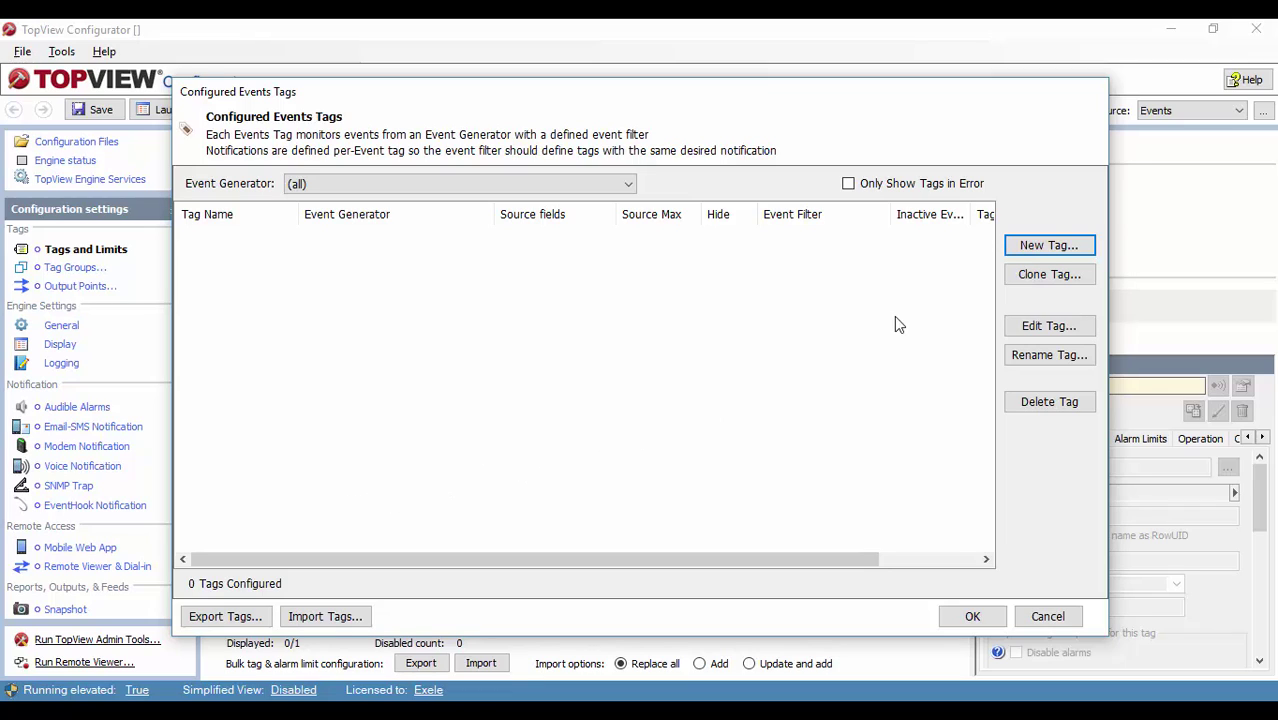
Step: Add a new event tag named 'Temperature Alarm'
{"action": "left_click", "coordinate": [1048, 247]}
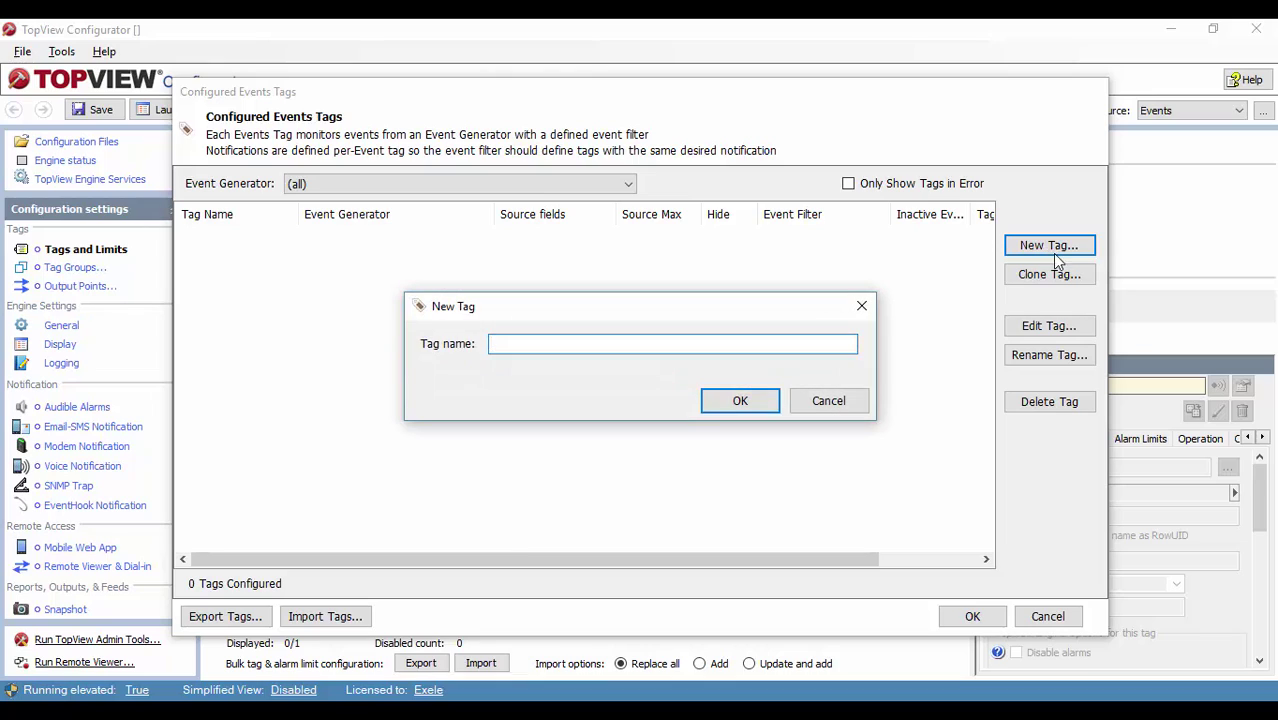
{"action": "type", "text": "Temperature Alarm"}
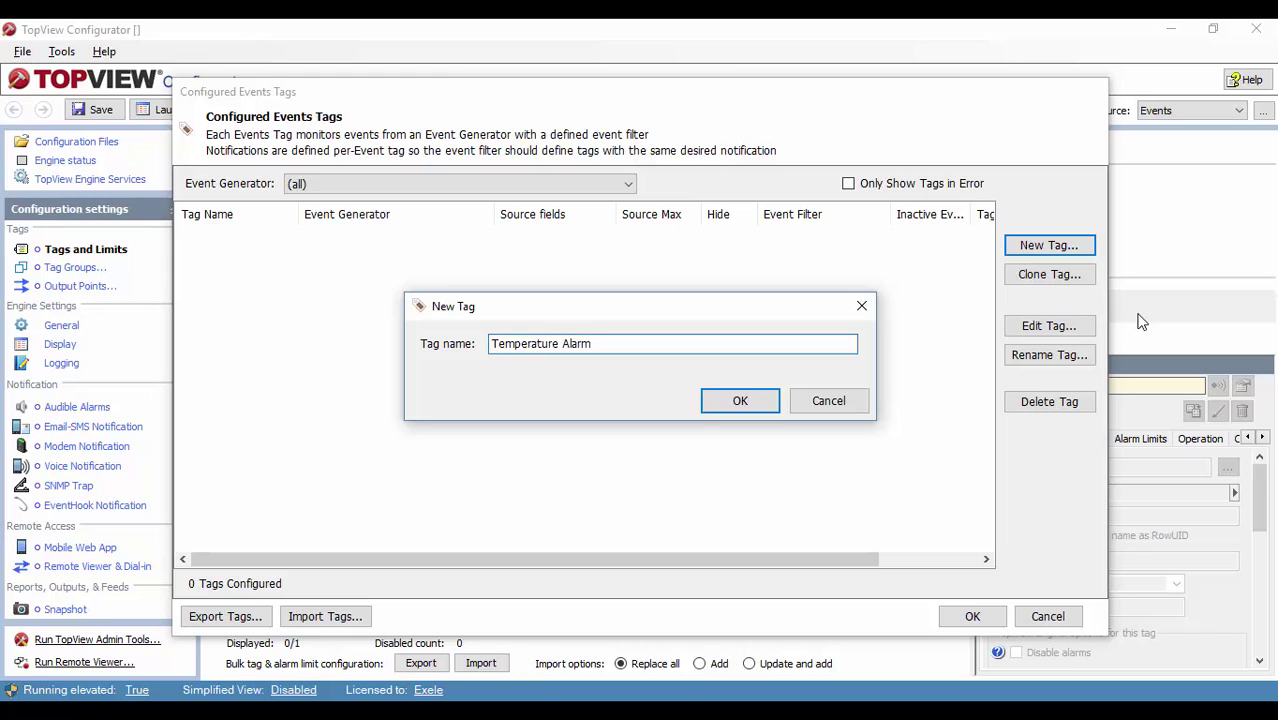
{"action": "left_click", "coordinate": [762, 402]}
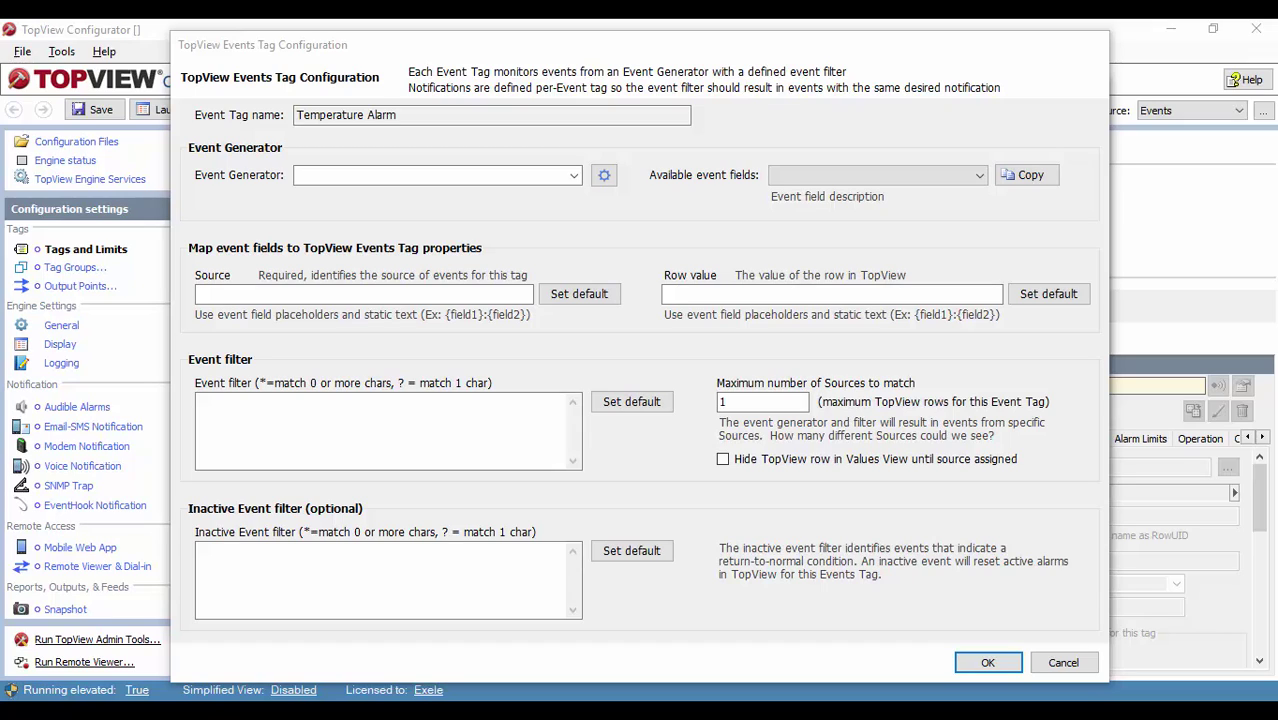
Step: Choose SQL:DeviceQuery as the tag's event generator and check the available event fields
{"action": "left_click", "coordinate": [573, 176]}
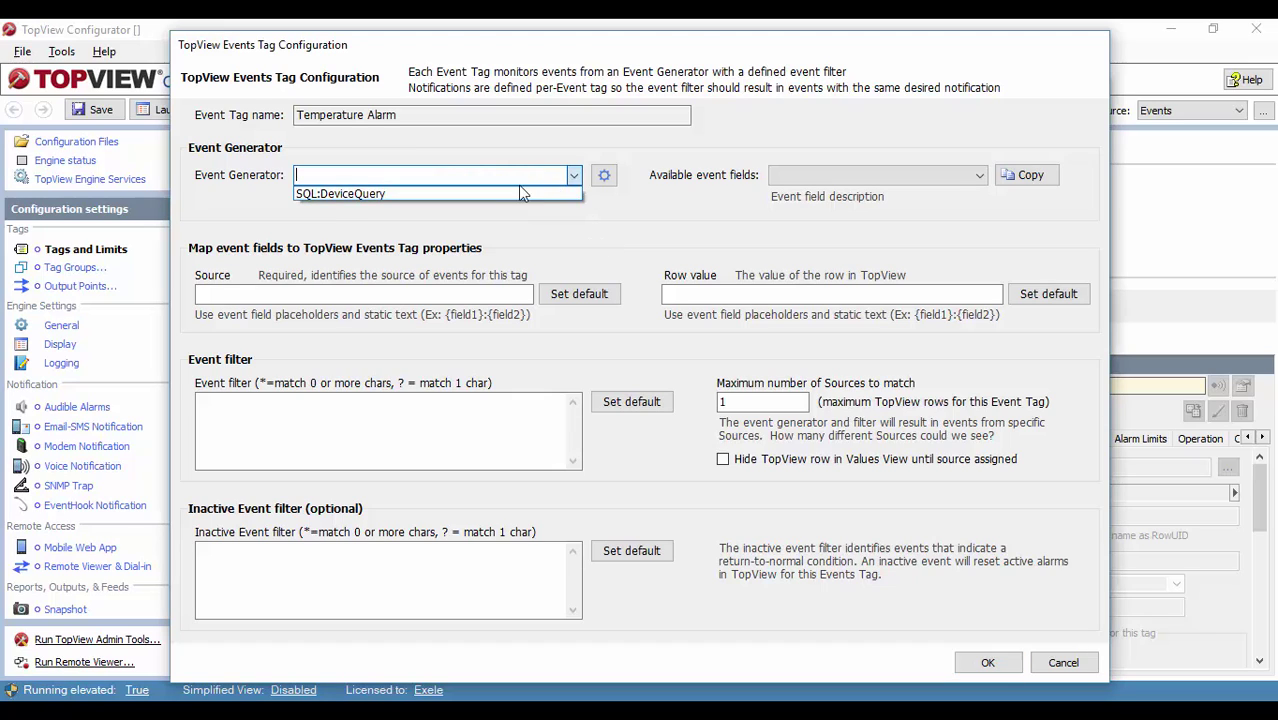
{"action": "left_click", "coordinate": [517, 195]}
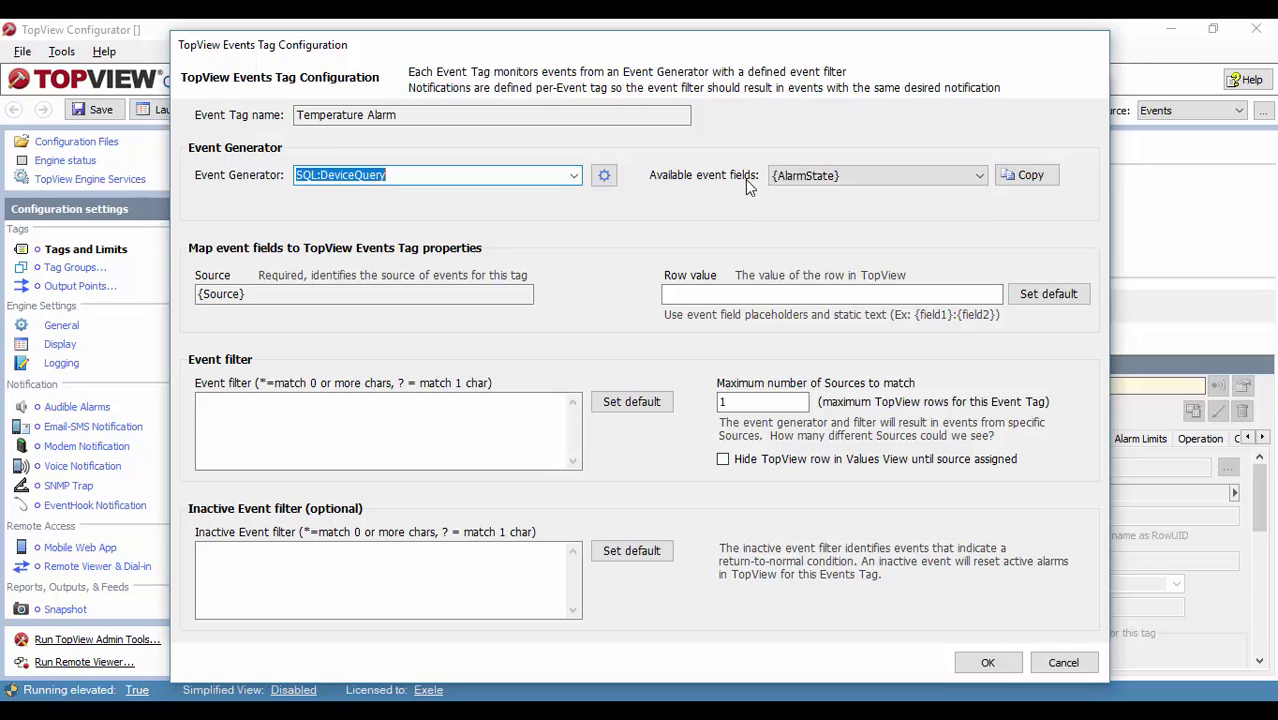
{"action": "left_click", "coordinate": [876, 175]}
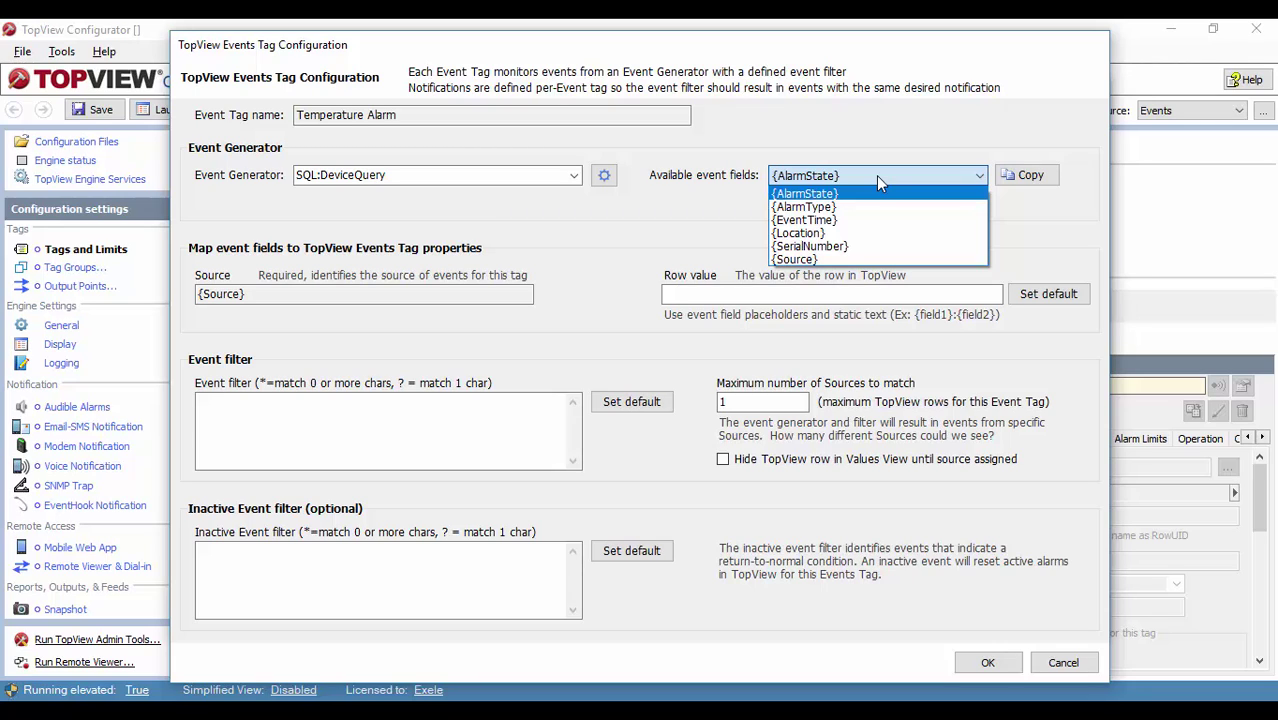
{"action": "left_click", "coordinate": [255, 293]}
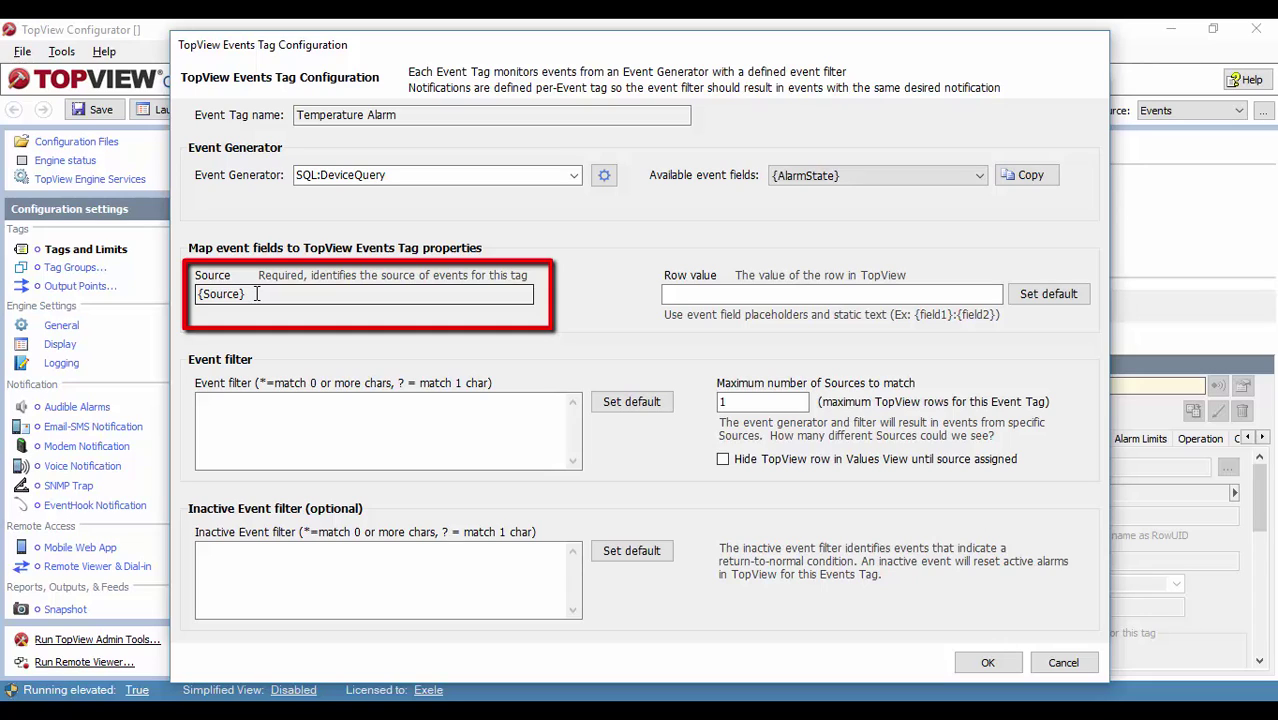
{"action": "left_click", "coordinate": [603, 178]}
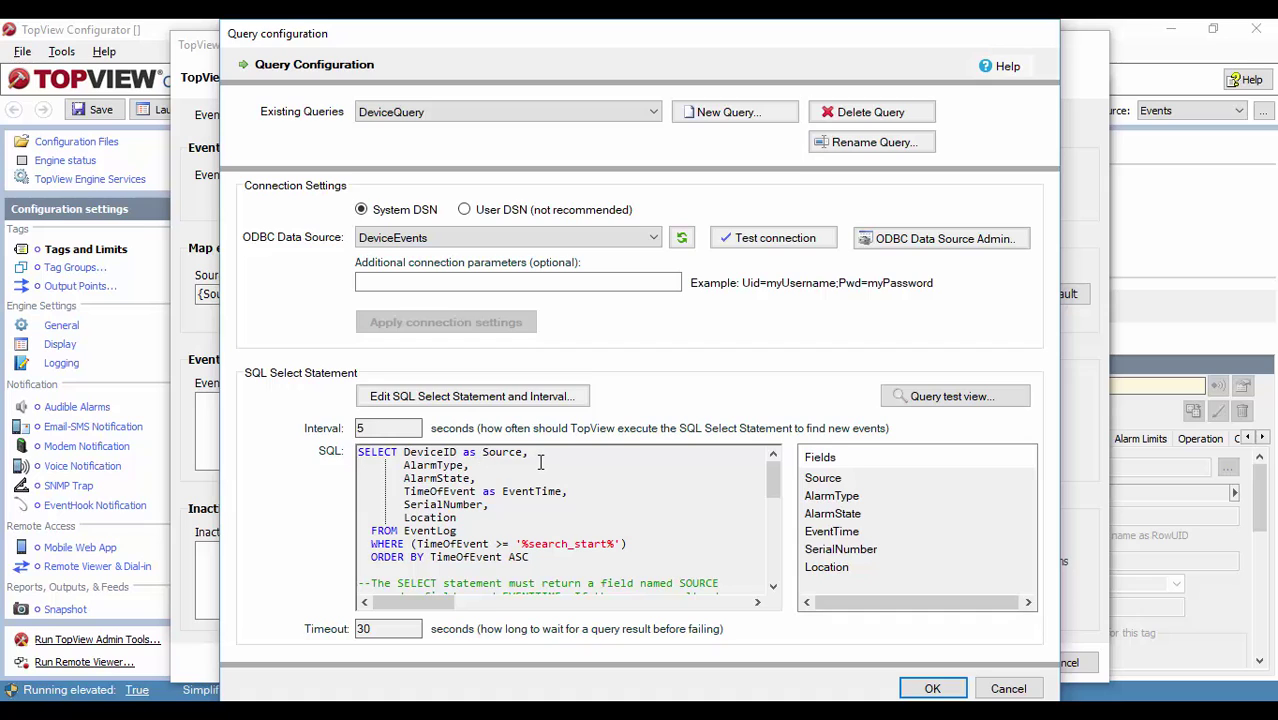
{"action": "left_click", "coordinate": [931, 689]}
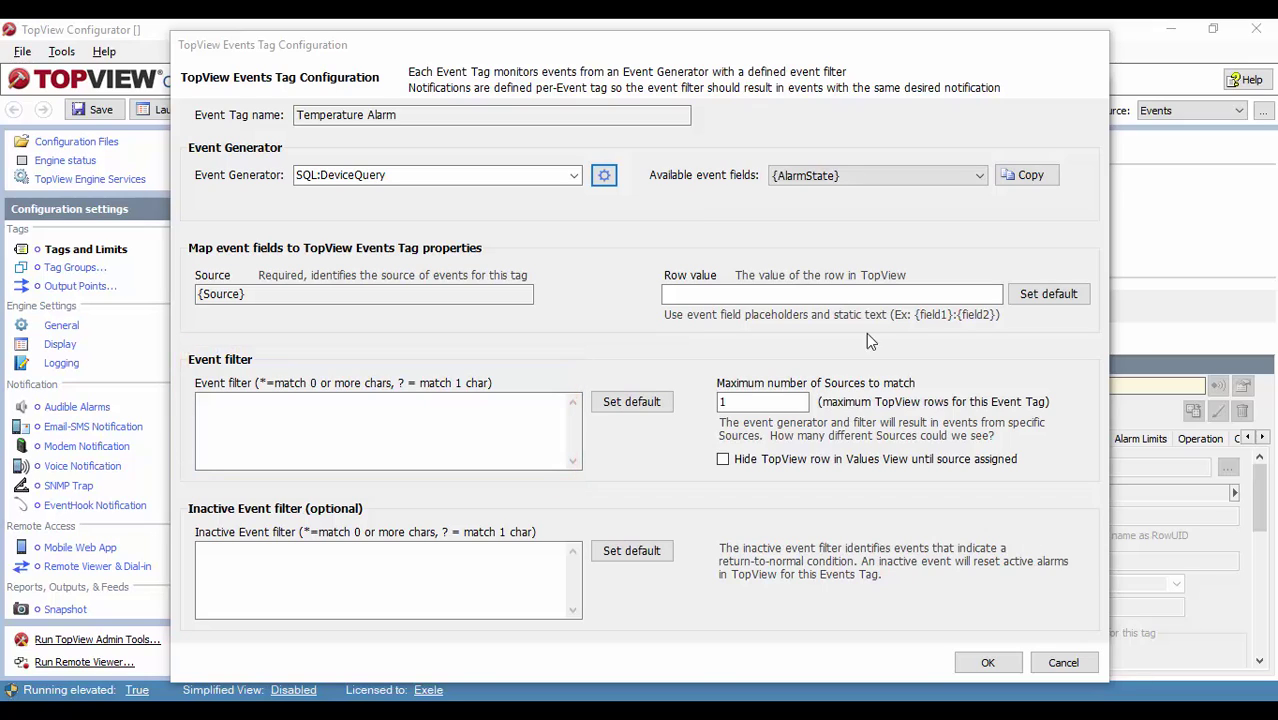
{"action": "left_click", "coordinate": [604, 175]}
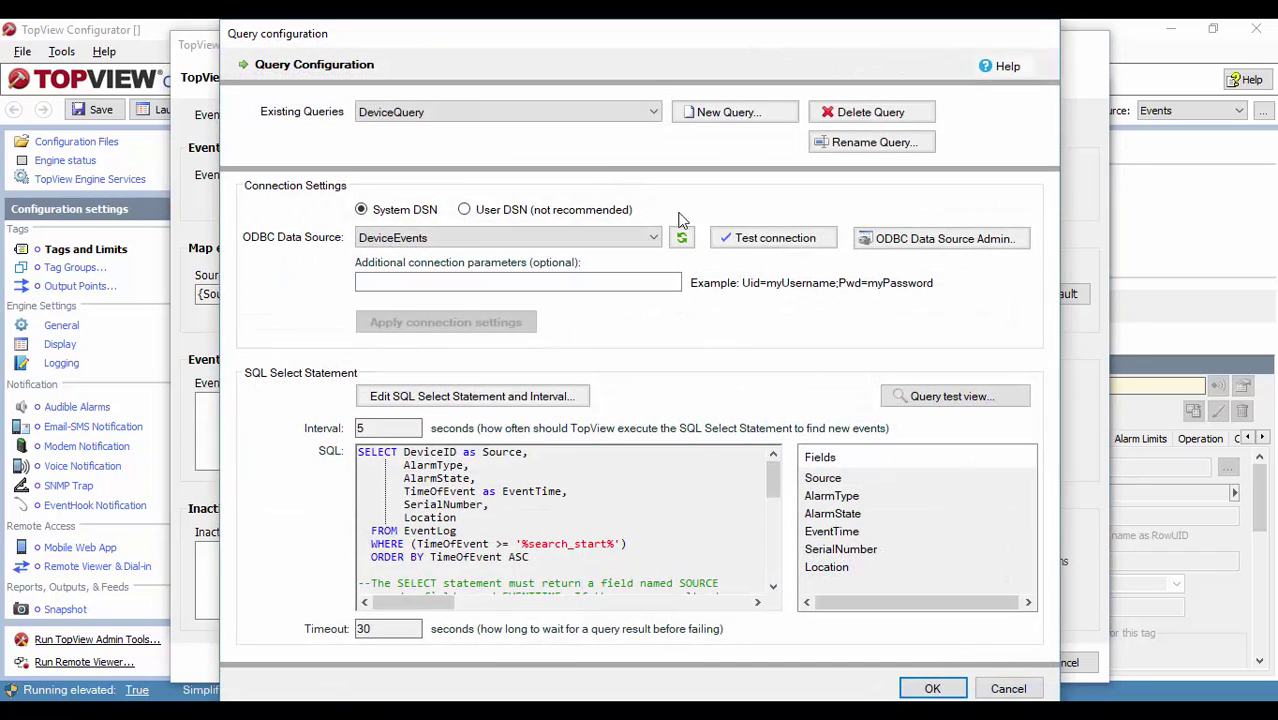
{"action": "left_click", "coordinate": [480, 396]}
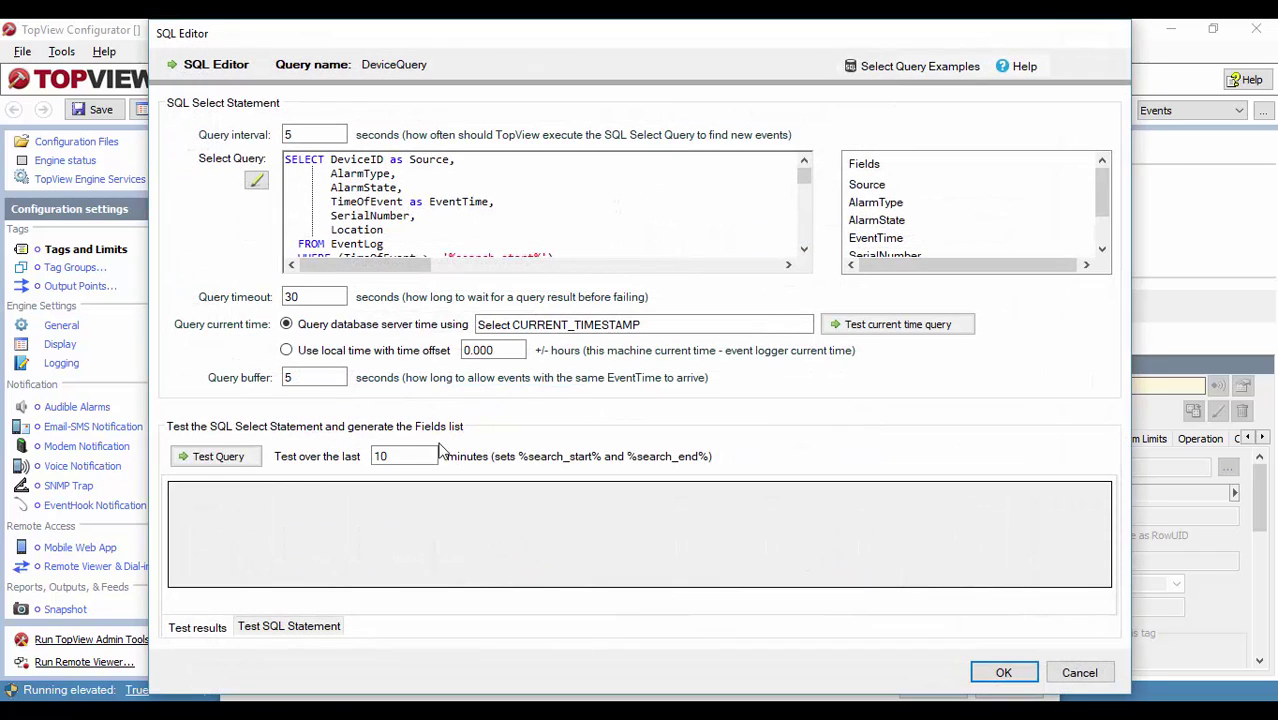
{"action": "left_click", "coordinate": [205, 456]}
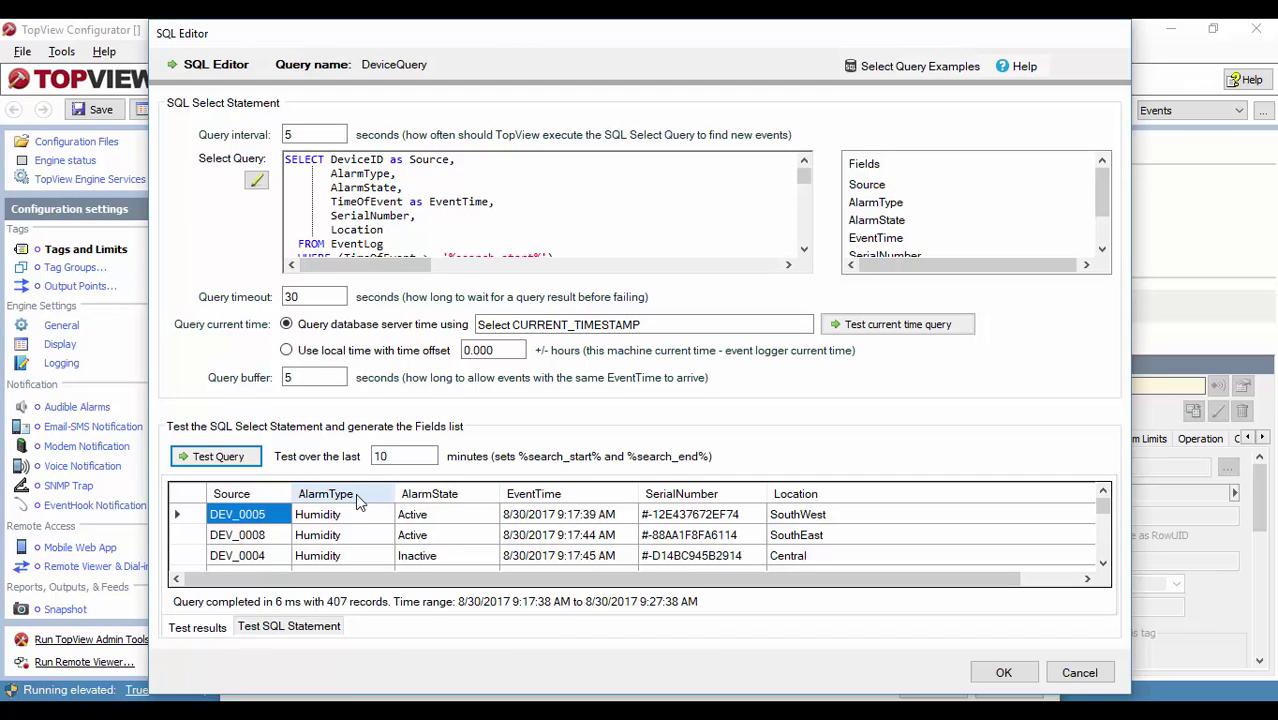
{"action": "left_click", "coordinate": [1103, 563]}
{"action": "left_click", "coordinate": [1103, 563]}
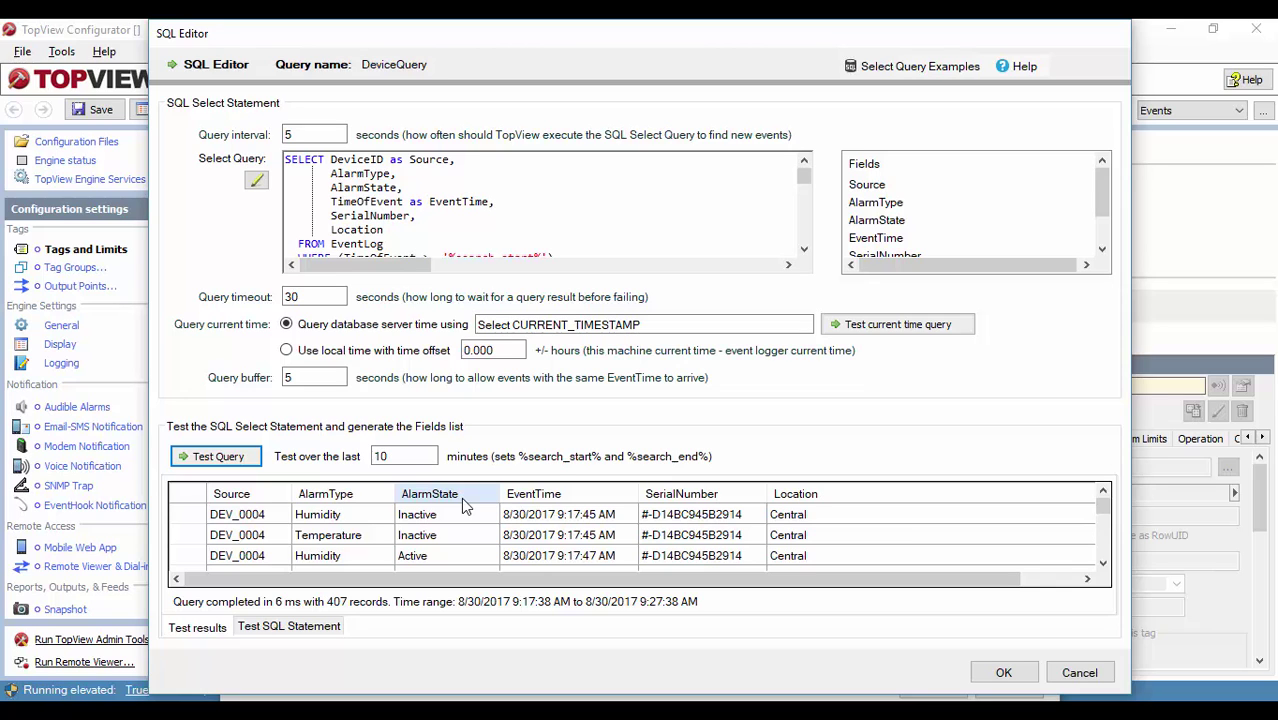
{"action": "left_click", "coordinate": [1000, 673]}
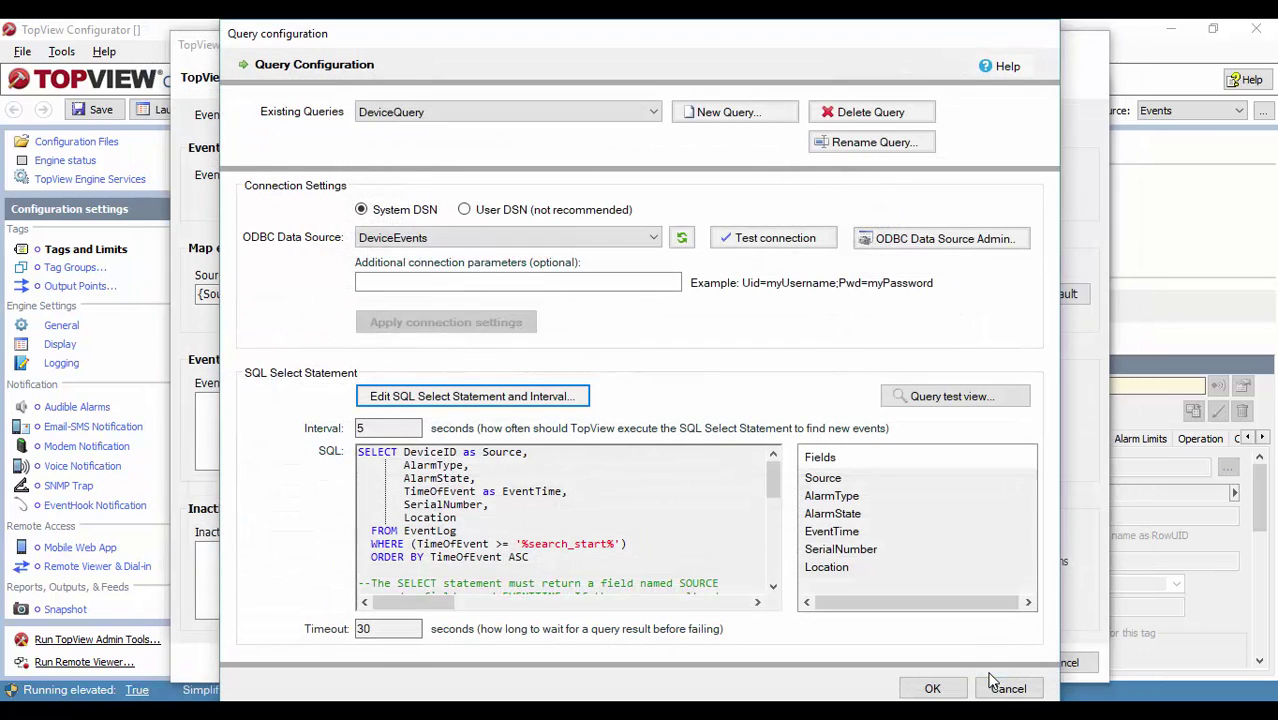
{"action": "left_click", "coordinate": [930, 688]}
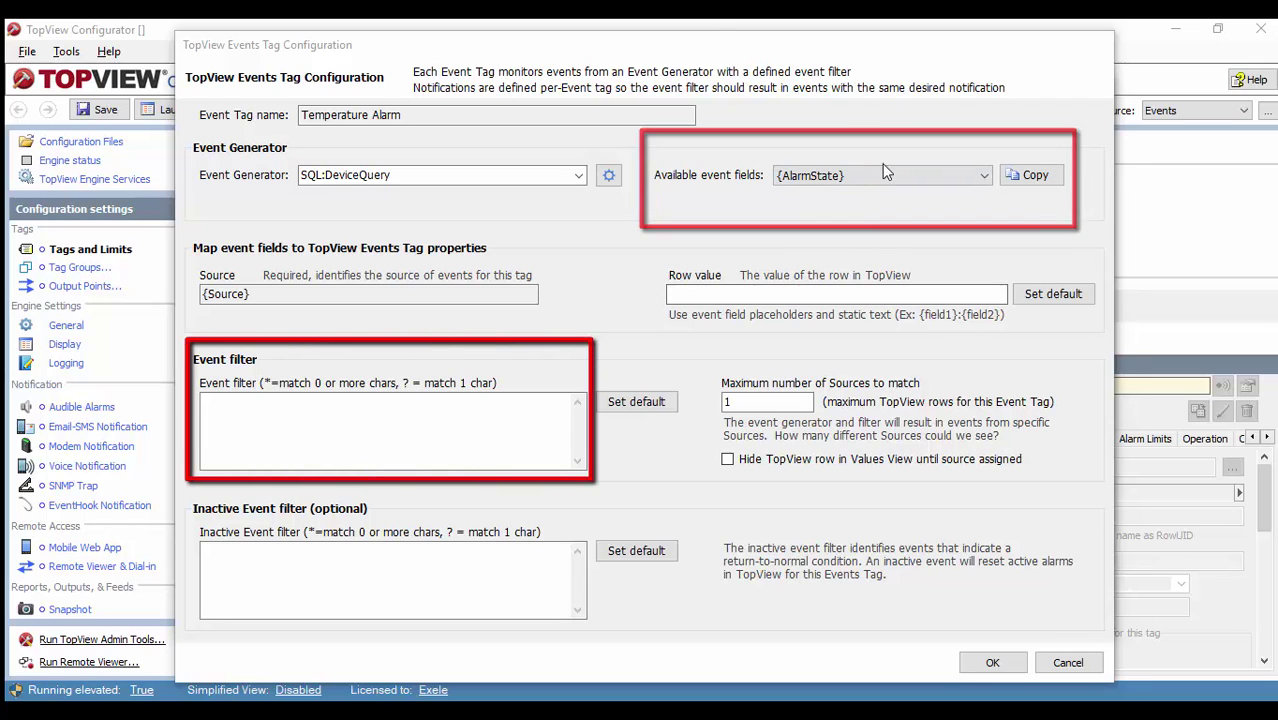
Step: Enter event filter lines {AlarmState}=active and {AlarmType}=temperature
{"action": "left_click", "coordinate": [235, 416]}
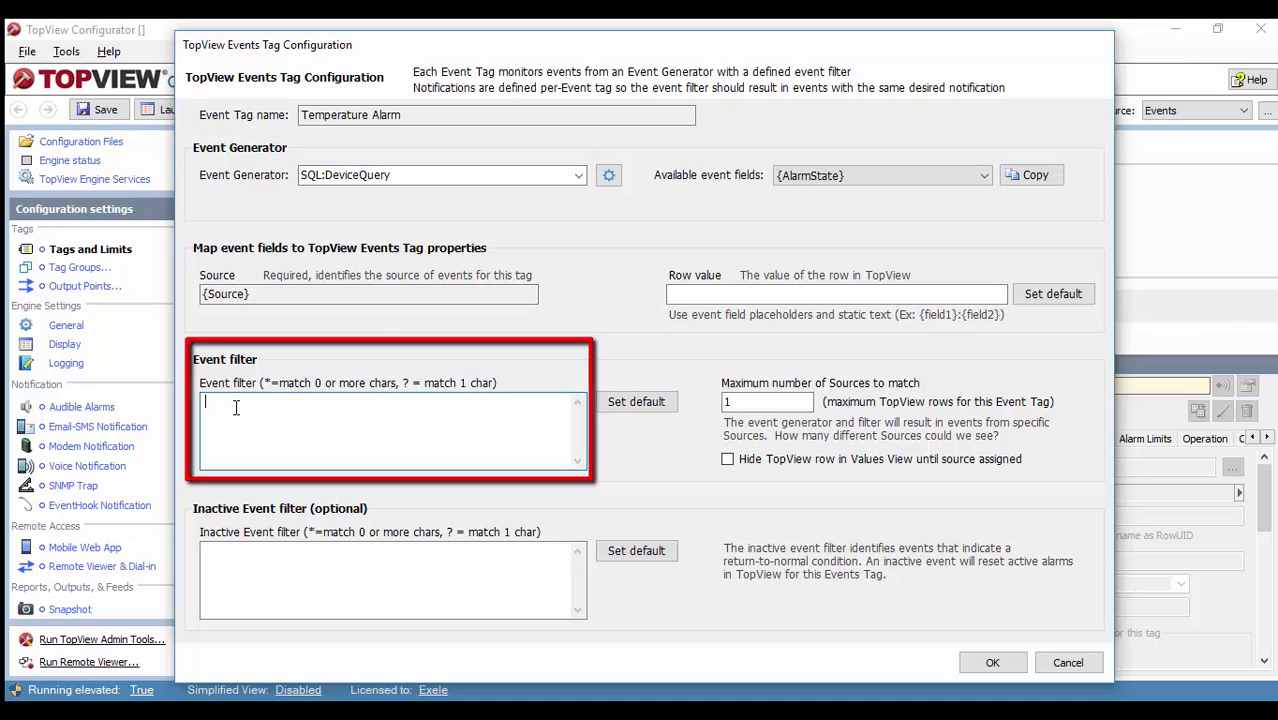
{"action": "type", "text": "{AlarmState}"}
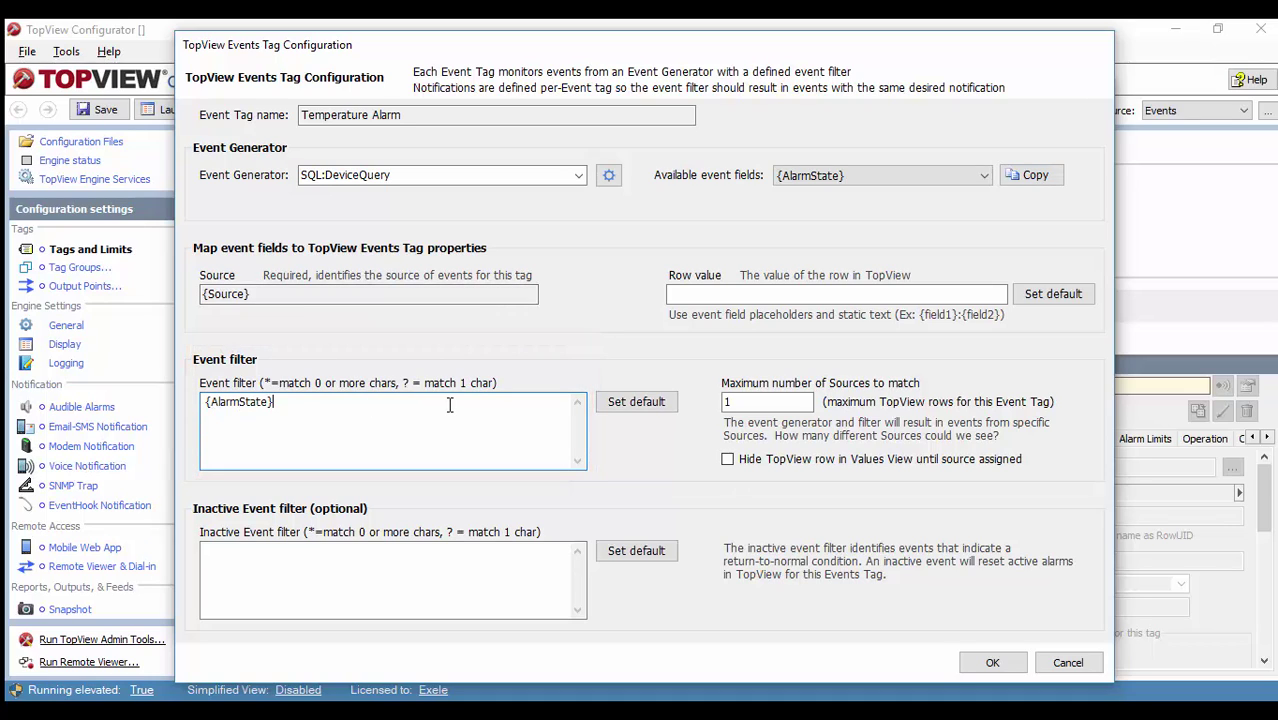
{"action": "type", "text": "=active"}
{"action": "key", "text": "Return"}
{"action": "left_click", "coordinate": [848, 180]}
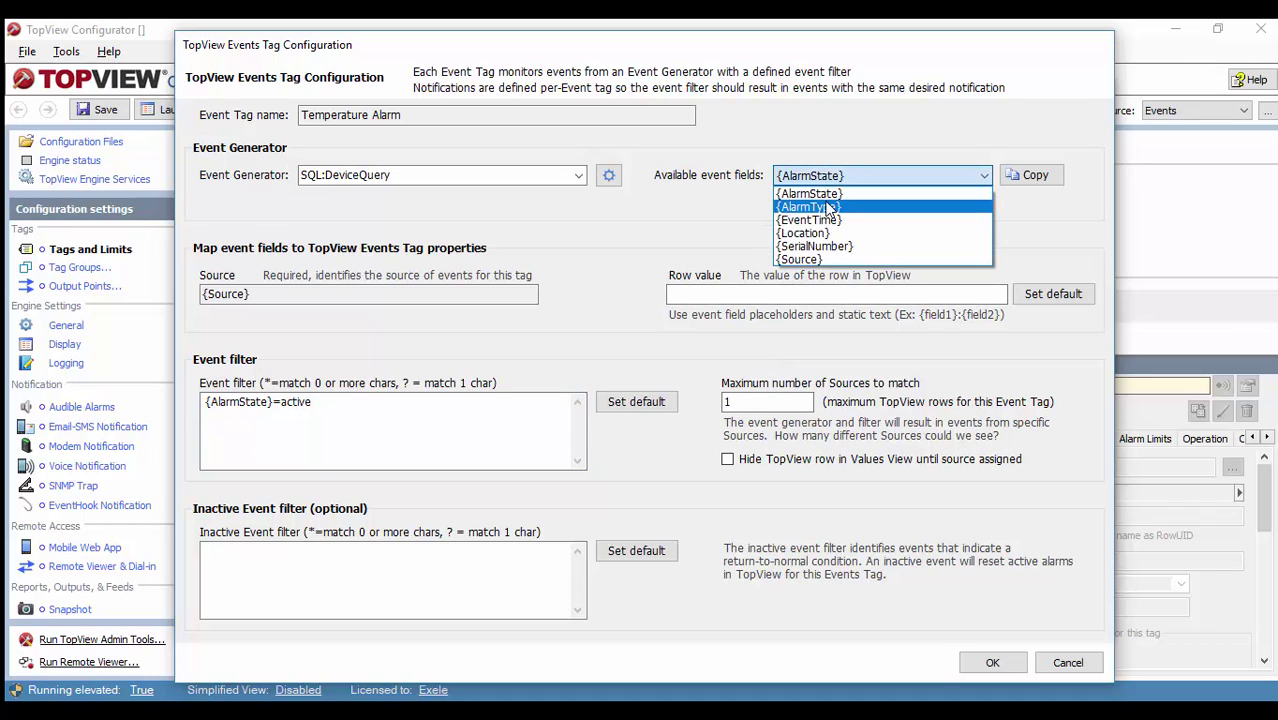
{"action": "left_click", "coordinate": [838, 206]}
{"action": "left_click", "coordinate": [1028, 177]}
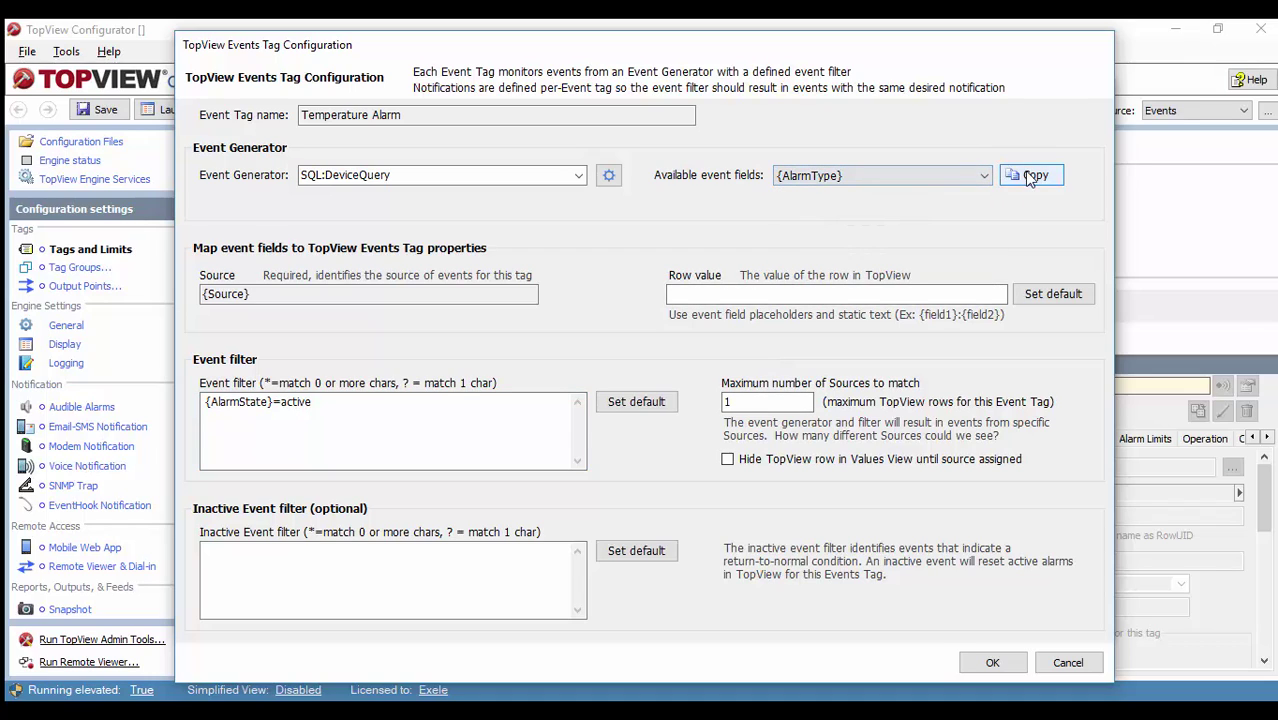
{"action": "left_click", "coordinate": [306, 420]}
{"action": "key", "text": "ctrl+v"}
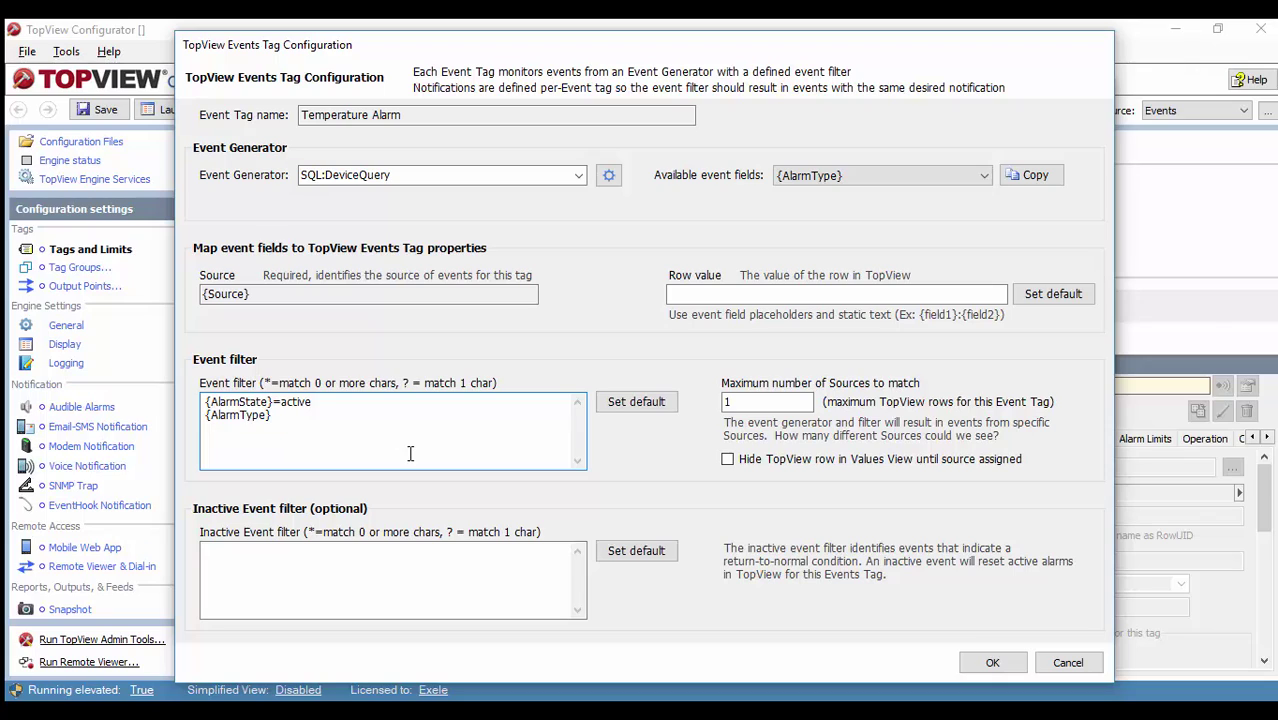
{"action": "type", "text": "=temperature"}
{"action": "key", "text": "Return"}
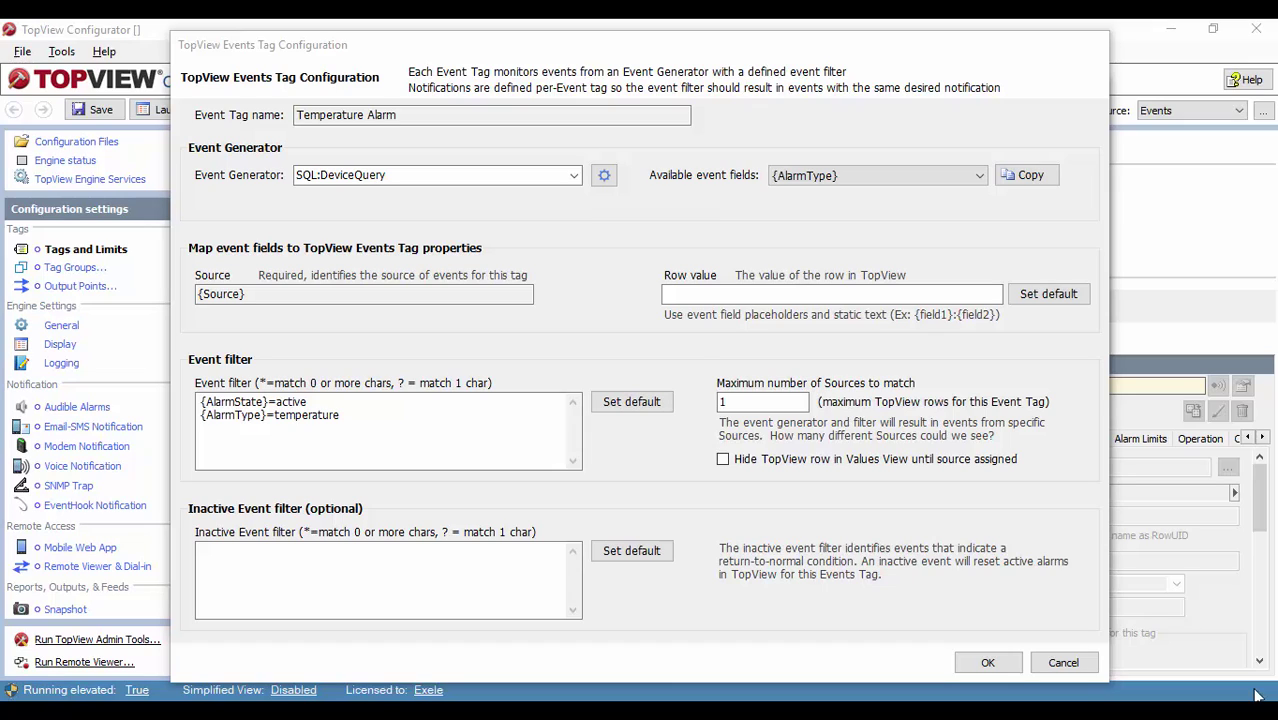
Step: Set Maximum number of Sources to match to 15
{"action": "left_click", "coordinate": [746, 405]}
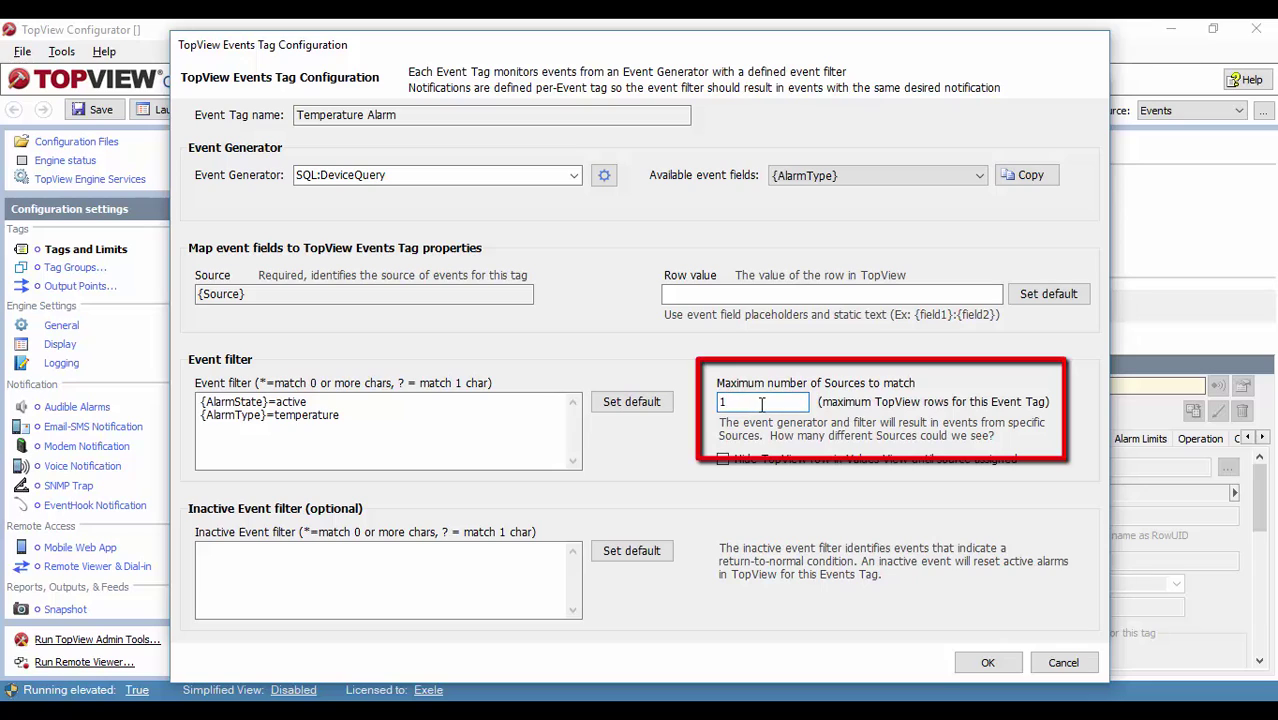
{"action": "type", "text": "5"}
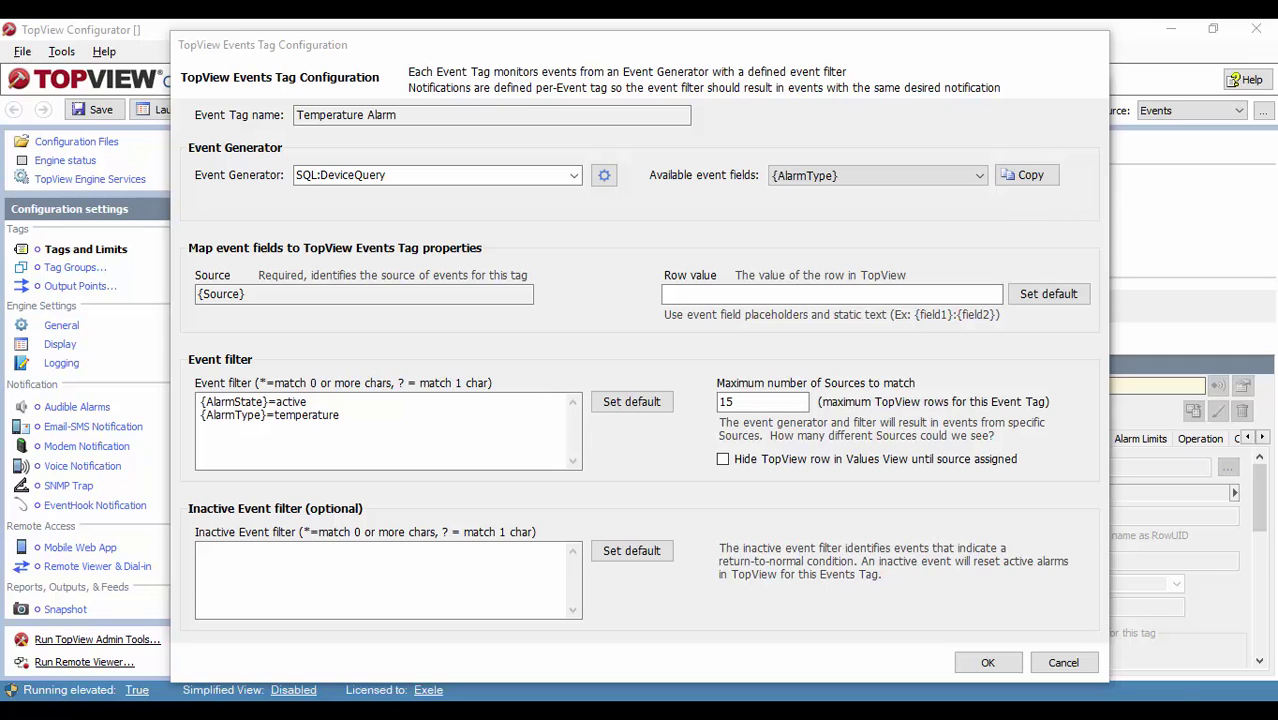
Step: Paste the Type/State/Time template into Row value and close the tag configuration
{"action": "right_click", "coordinate": [692, 298]}
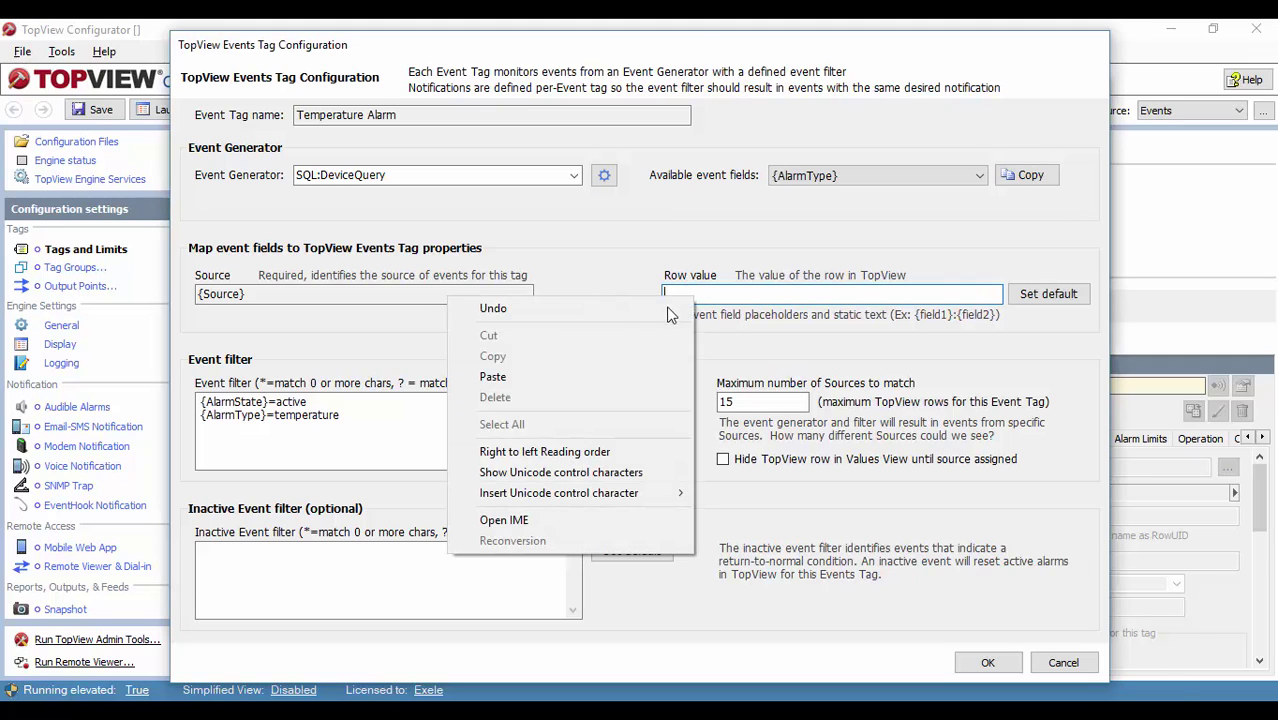
{"action": "left_click", "coordinate": [569, 377]}
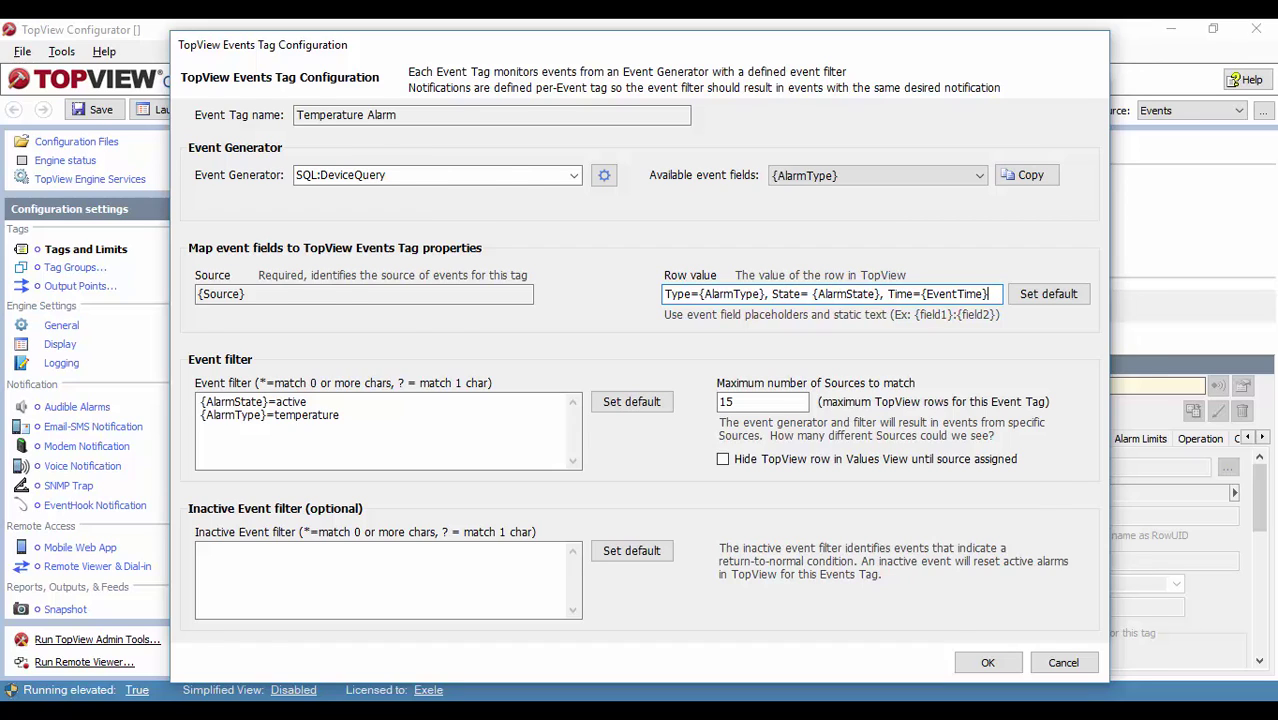
{"action": "key", "text": "Return"}
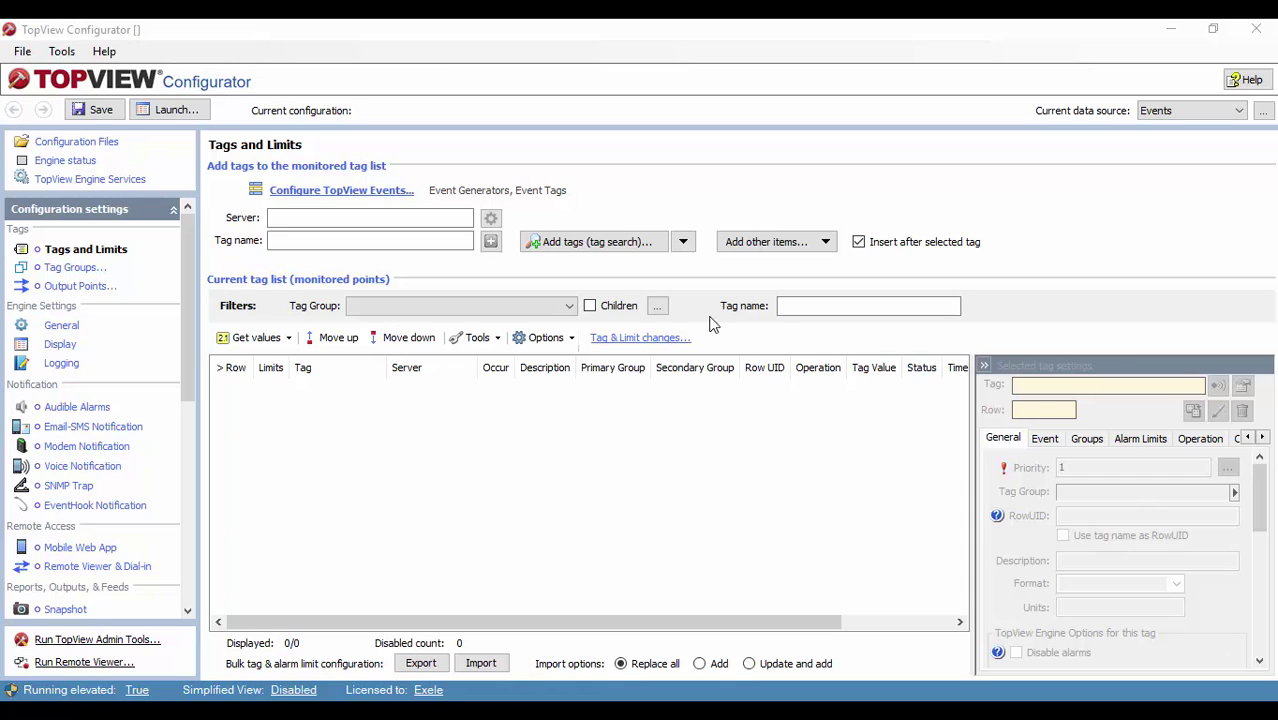
Step: Add the Temperature Alarm tag from the tag search to the monitored tag list
{"action": "left_click", "coordinate": [590, 248]}
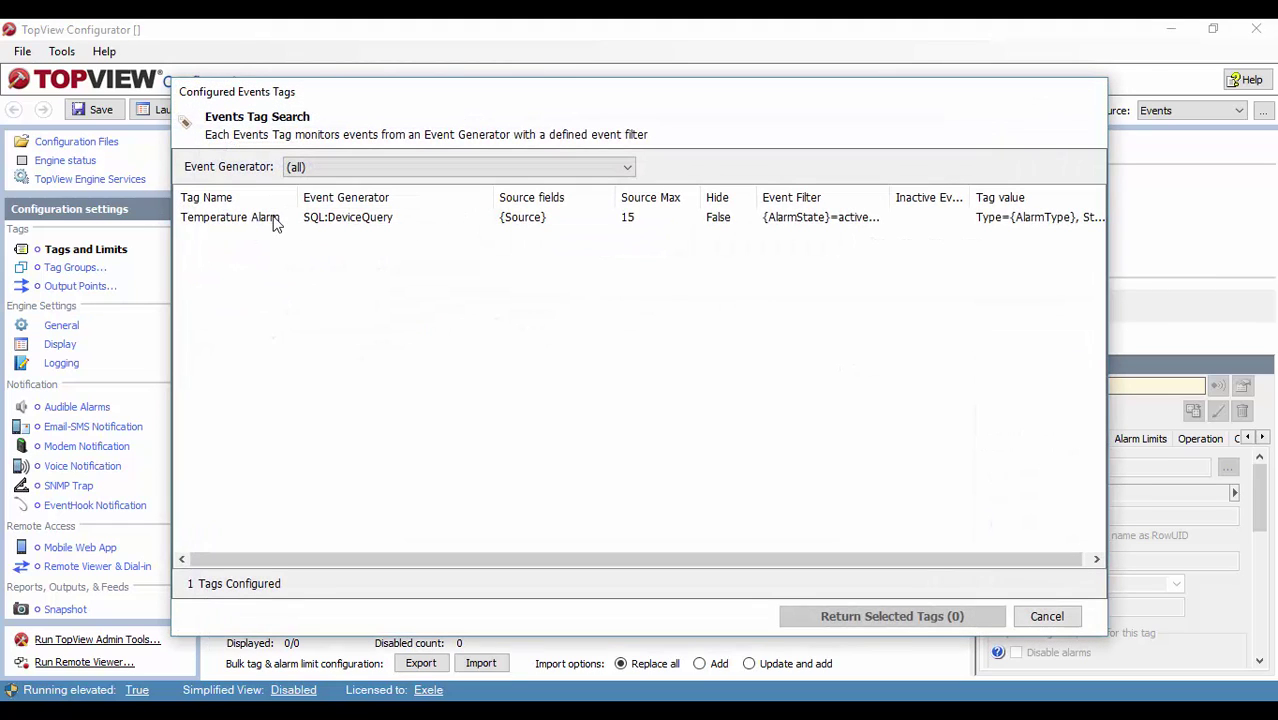
{"action": "left_click", "coordinate": [277, 218]}
{"action": "left_click", "coordinate": [888, 616]}
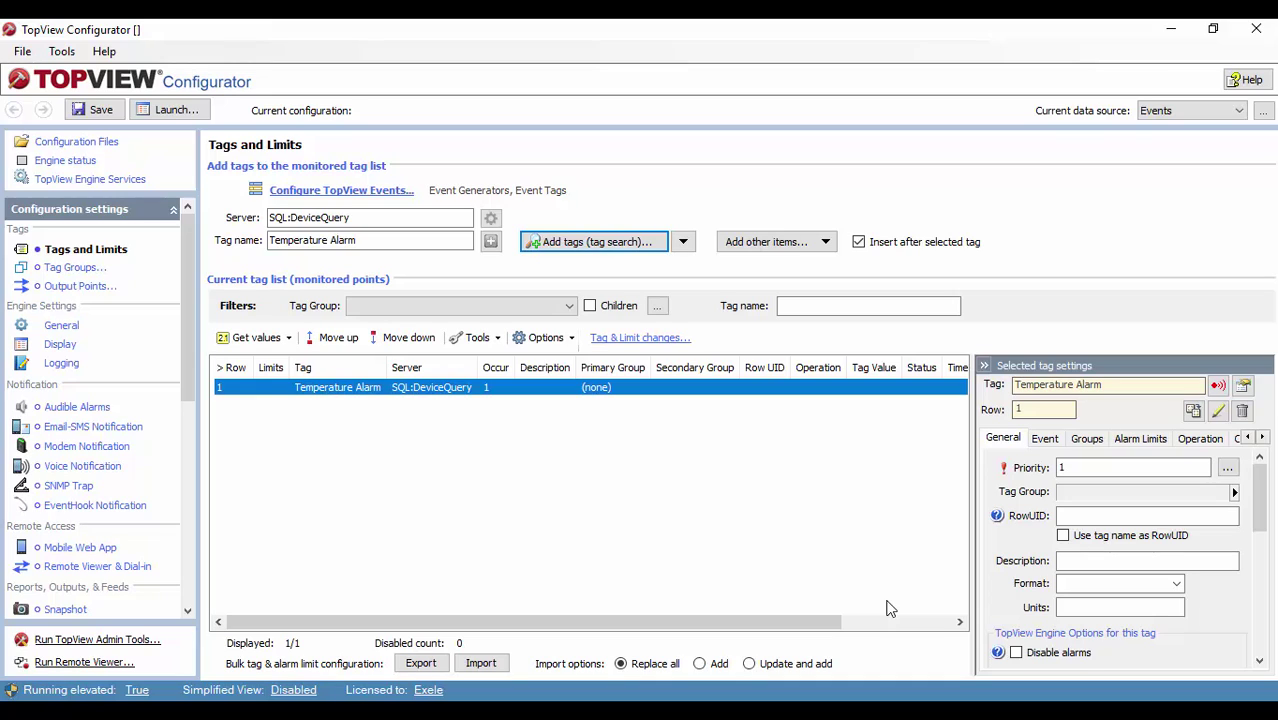
Step: Save the configuration as DeviceEvents
{"action": "left_click", "coordinate": [96, 115]}
{"action": "type", "text": "Dev"}
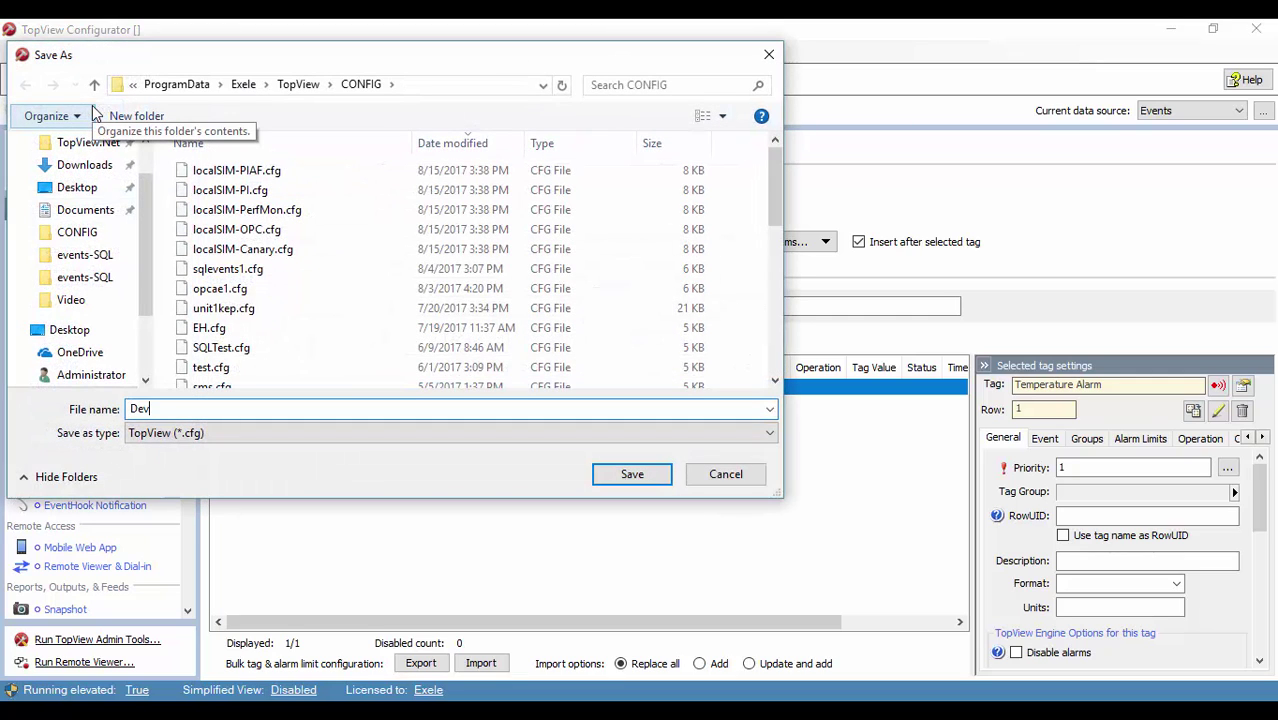
{"action": "type", "text": "iceEvents"}
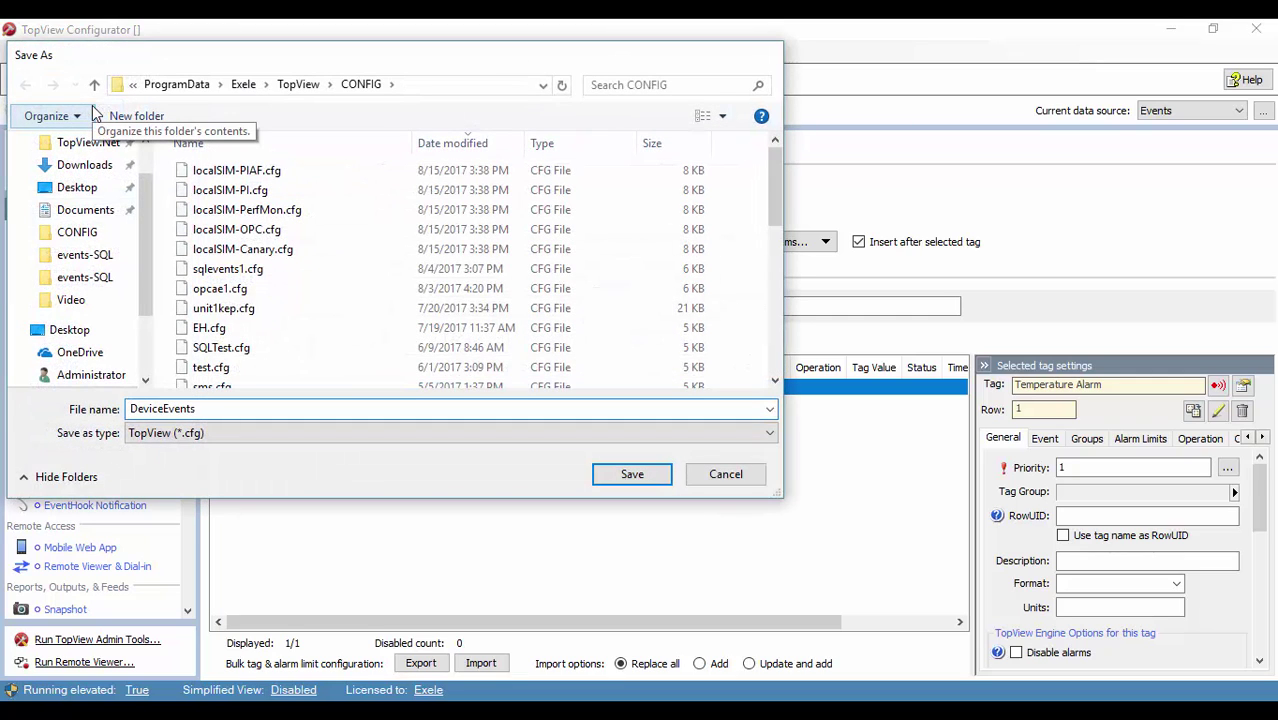
{"action": "key", "text": "Return"}
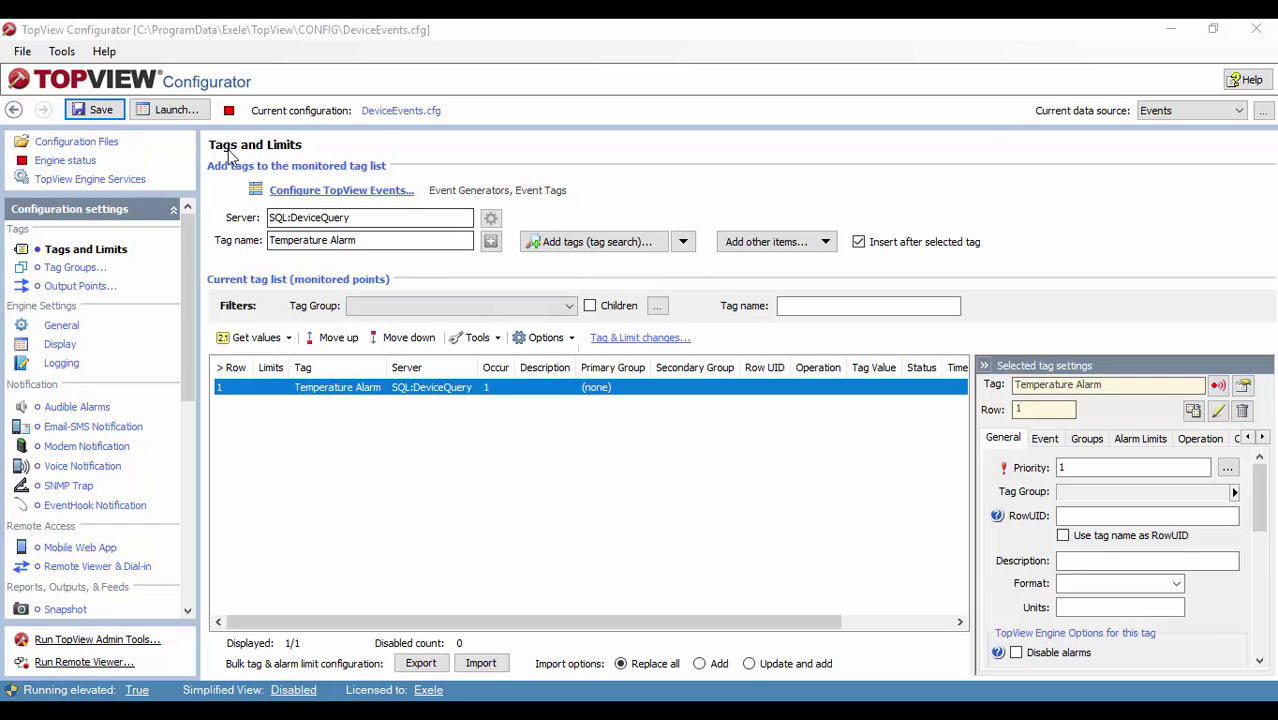
Step: Launch TopView with the DeviceEvents configuration
{"action": "left_click", "coordinate": [177, 112]}
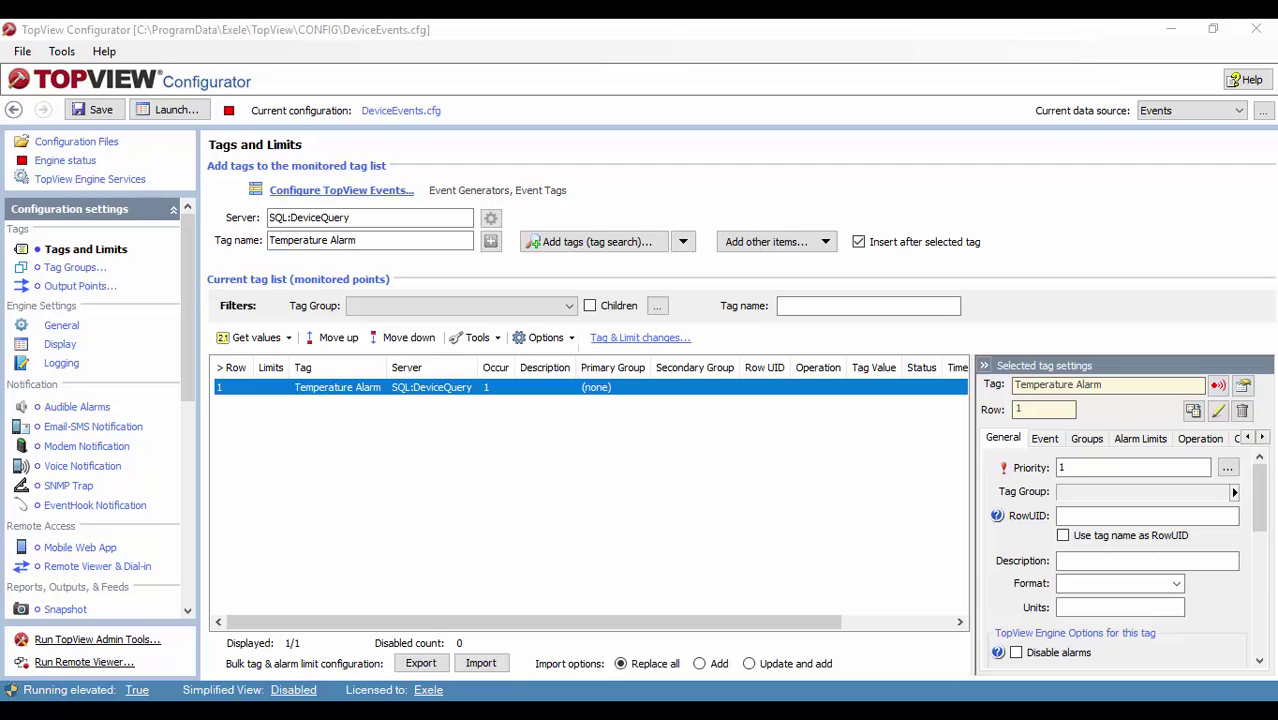
Step: Set Temperature Alarm's limit #1 condition to E (new event) and save DeviceEvents.cfg
{"action": "right_click", "coordinate": [374, 391]}
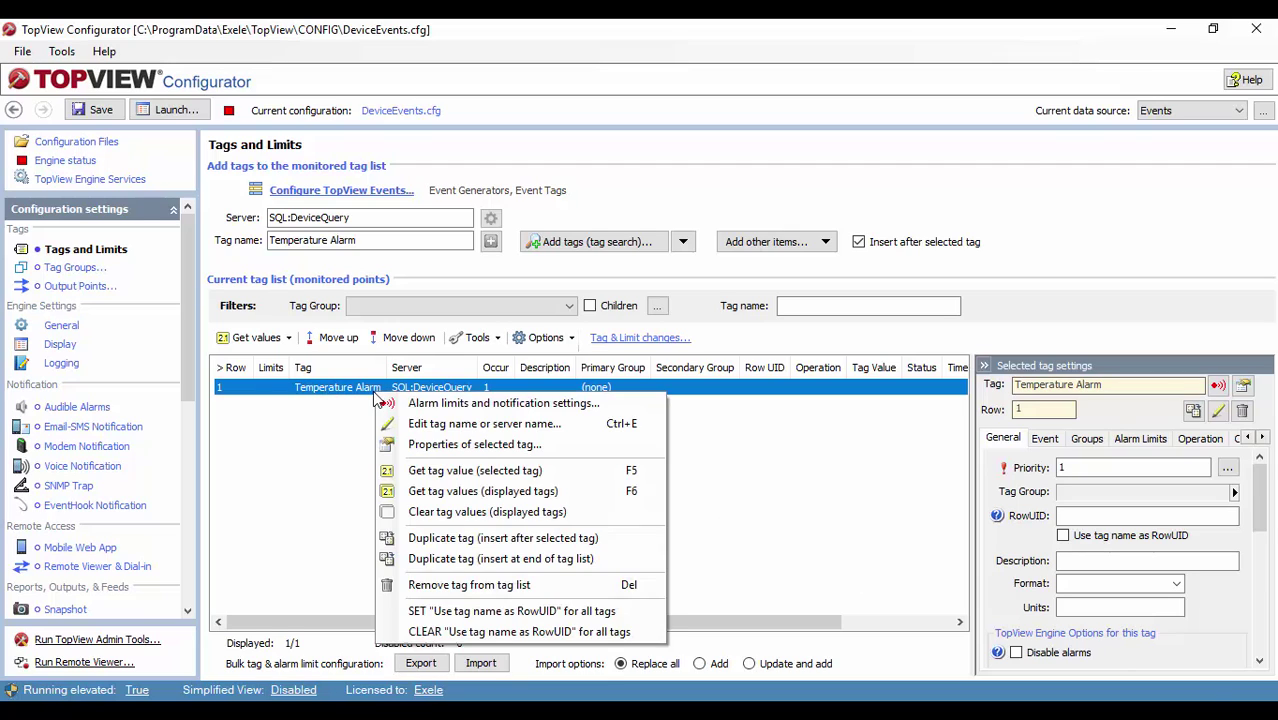
{"action": "left_click", "coordinate": [427, 410]}
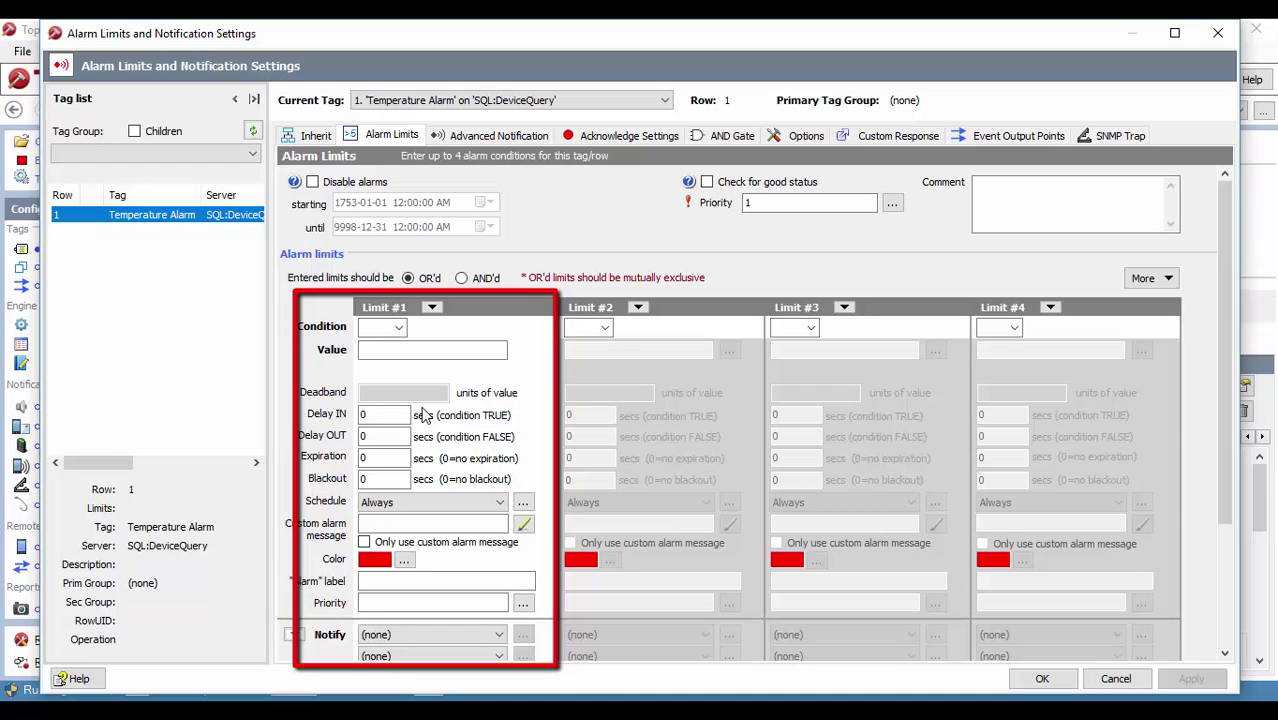
{"action": "left_click", "coordinate": [397, 327]}
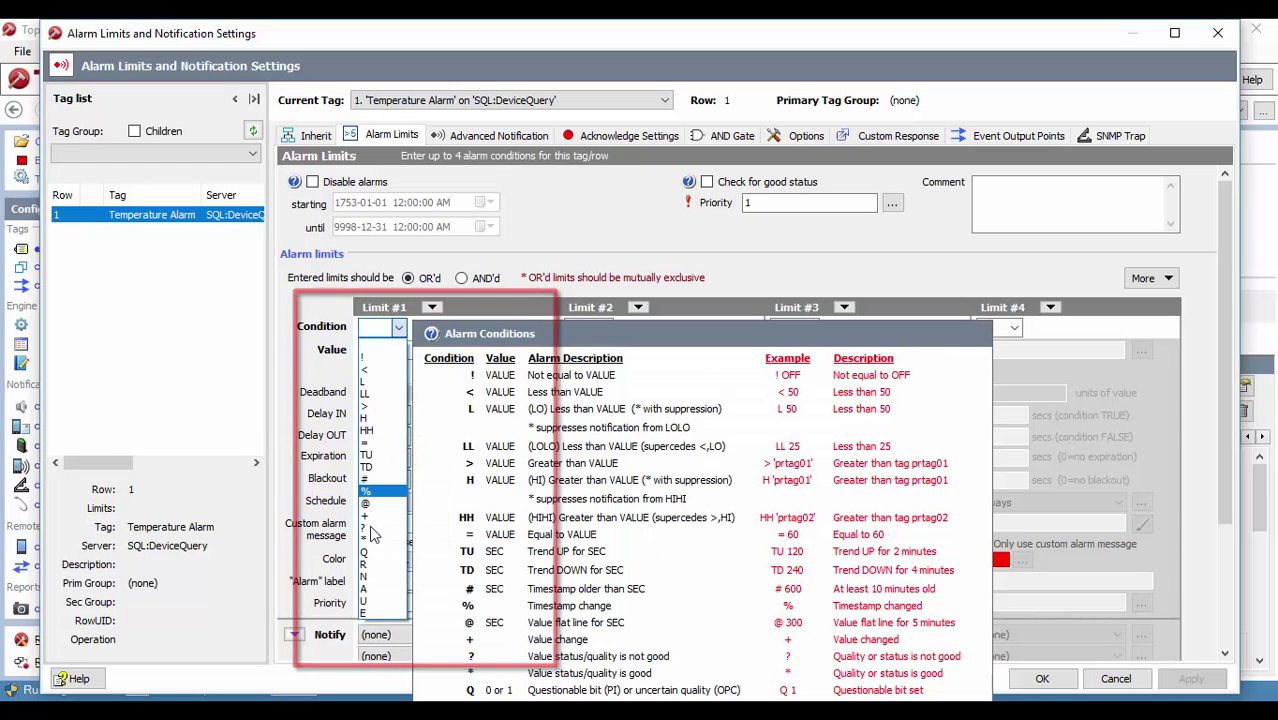
{"action": "left_click", "coordinate": [364, 613]}
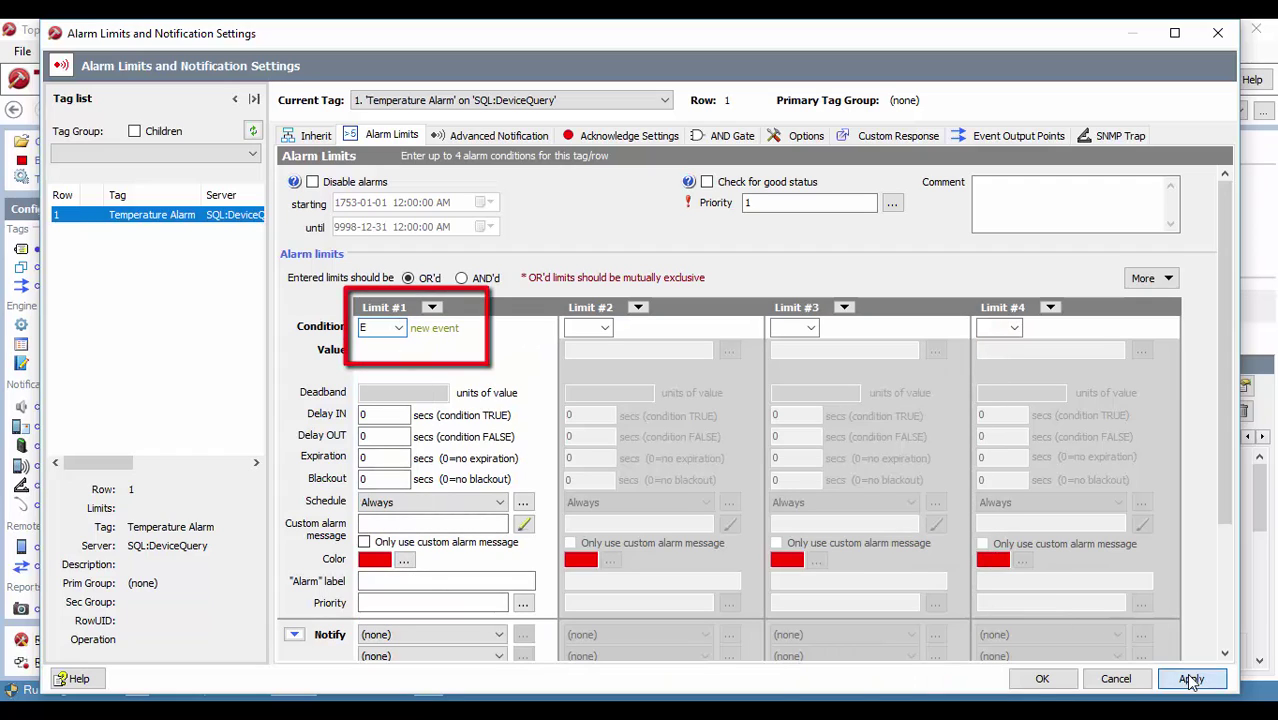
{"action": "left_click", "coordinate": [1042, 679]}
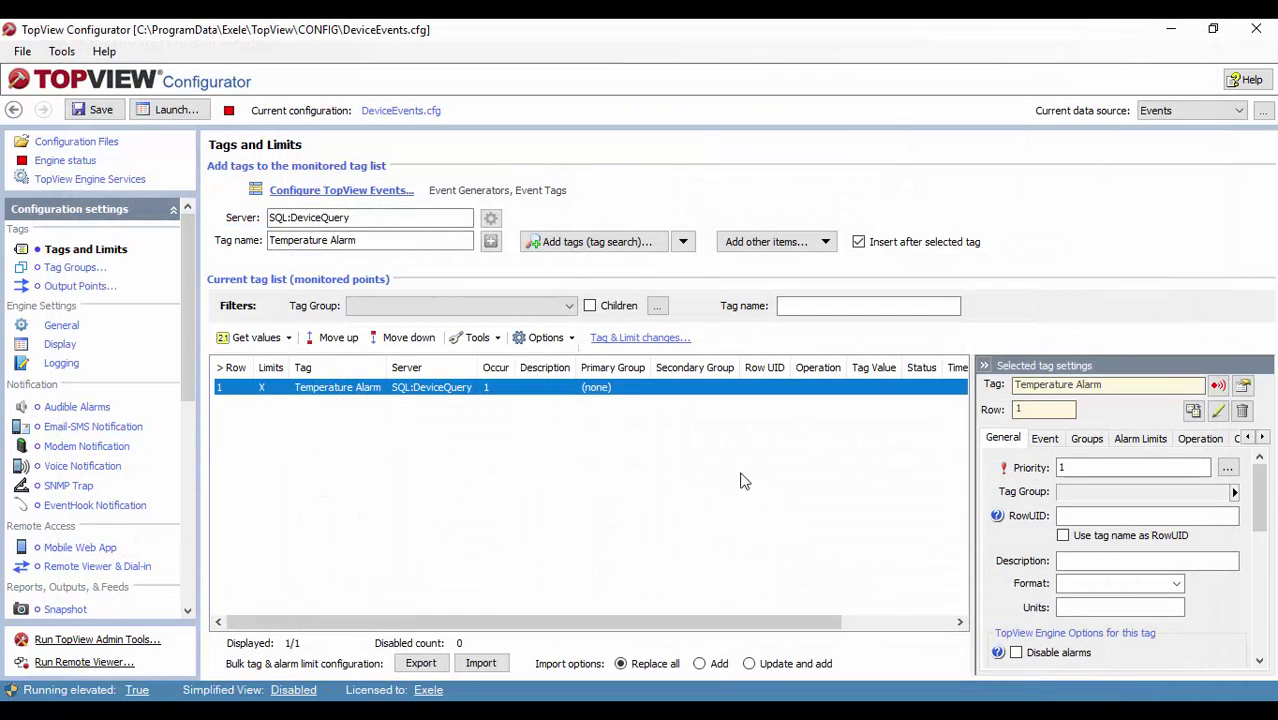
{"action": "left_click", "coordinate": [110, 112]}
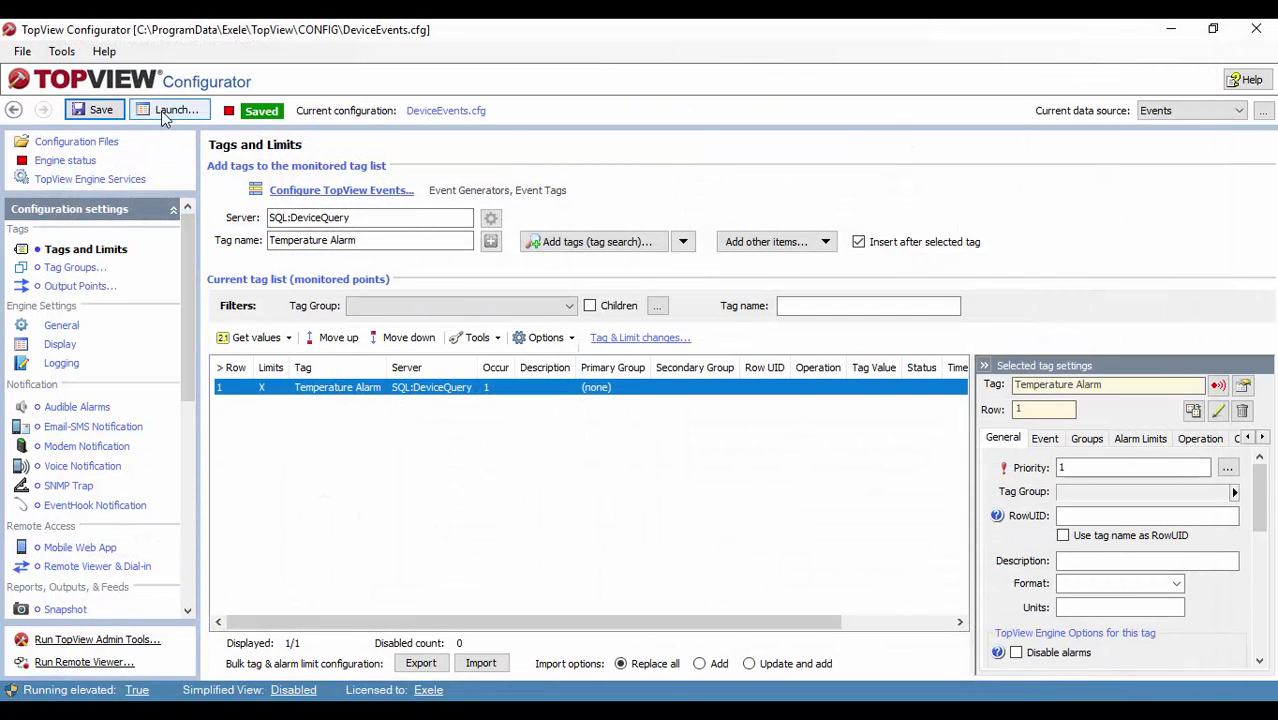
Step: Launch the alarm engine, watch the temperature alarms in Values View, then close it
{"action": "left_click", "coordinate": [168, 112]}
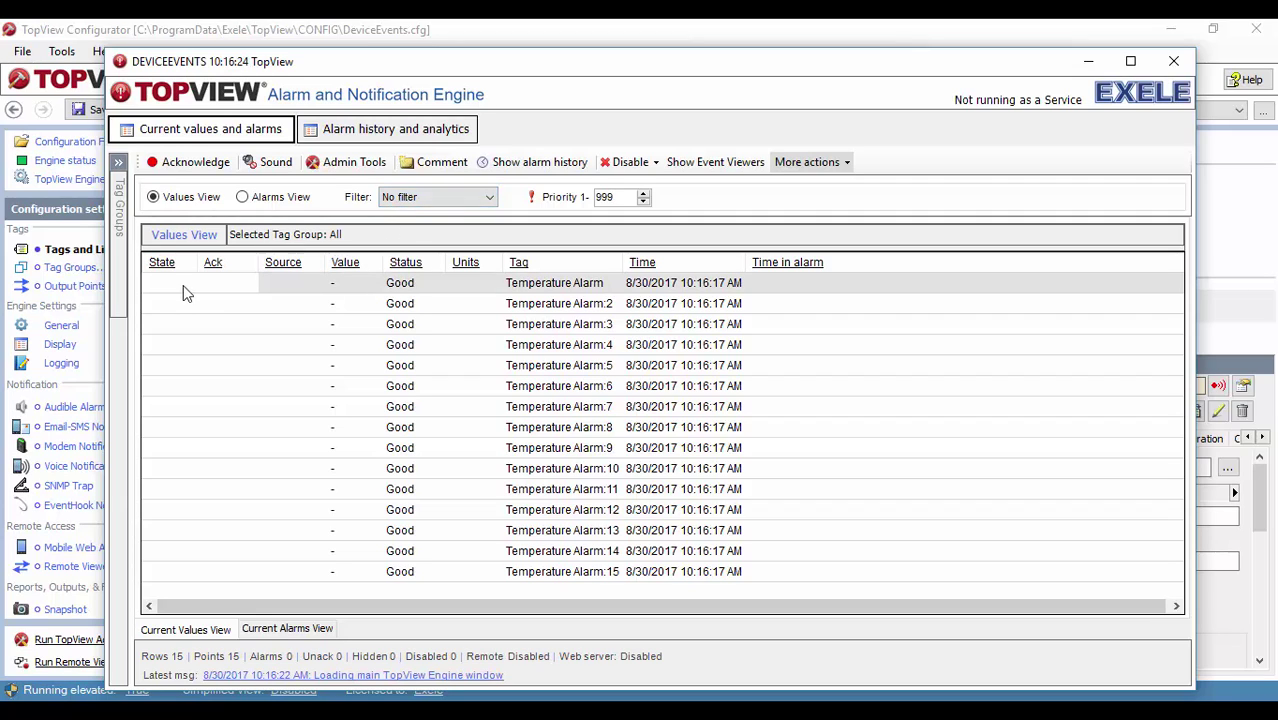
{"action": "mouse_move", "coordinate": [163, 297]}
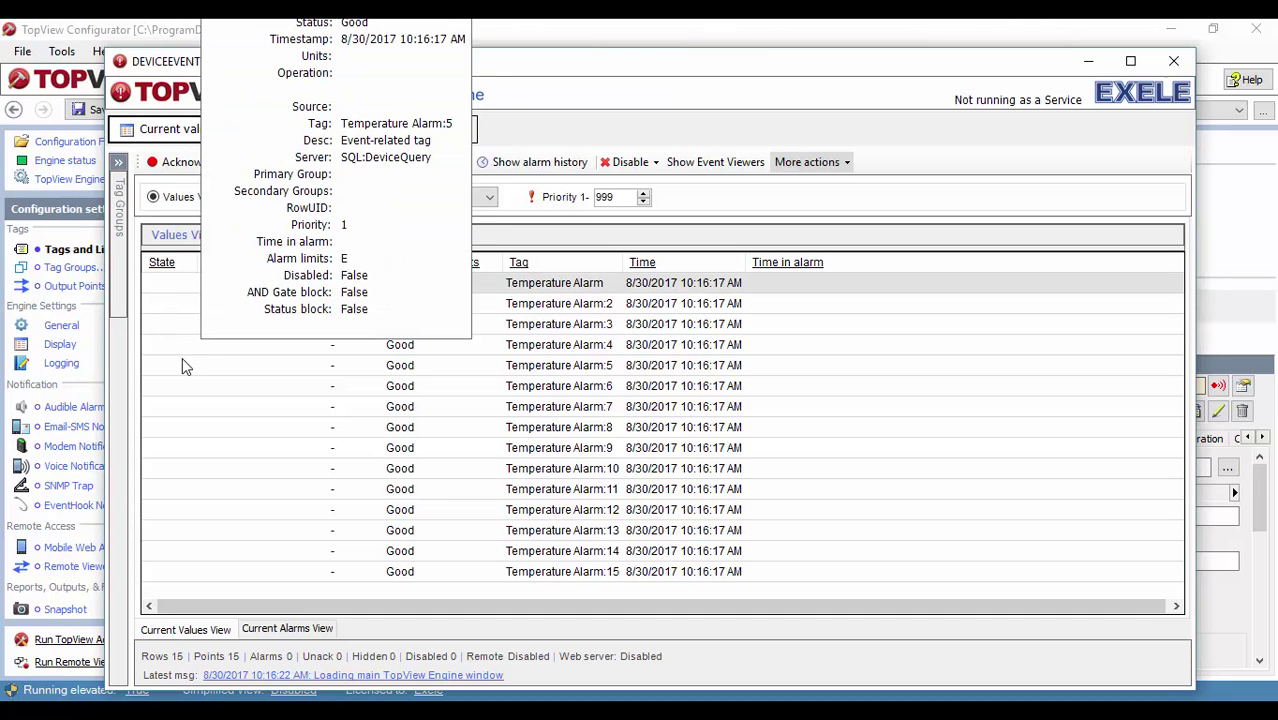
{"action": "mouse_move", "coordinate": [474, 442]}
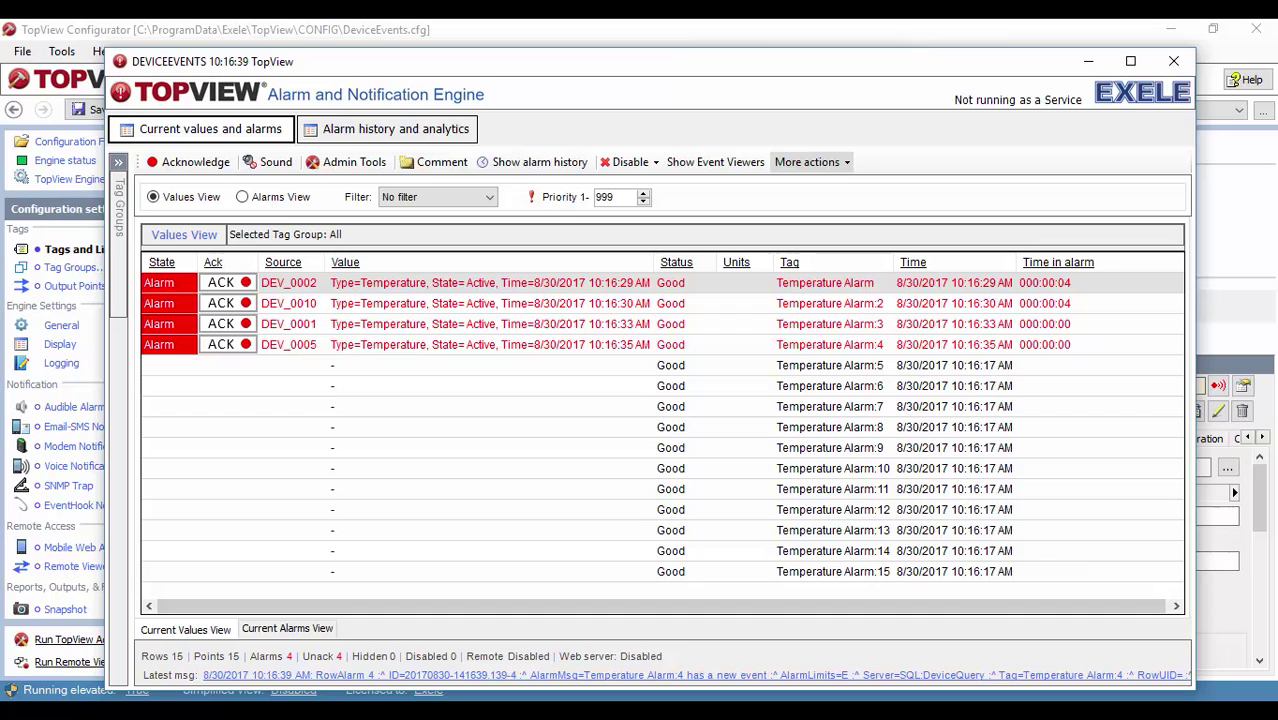
{"action": "key", "text": "alt+F4"}
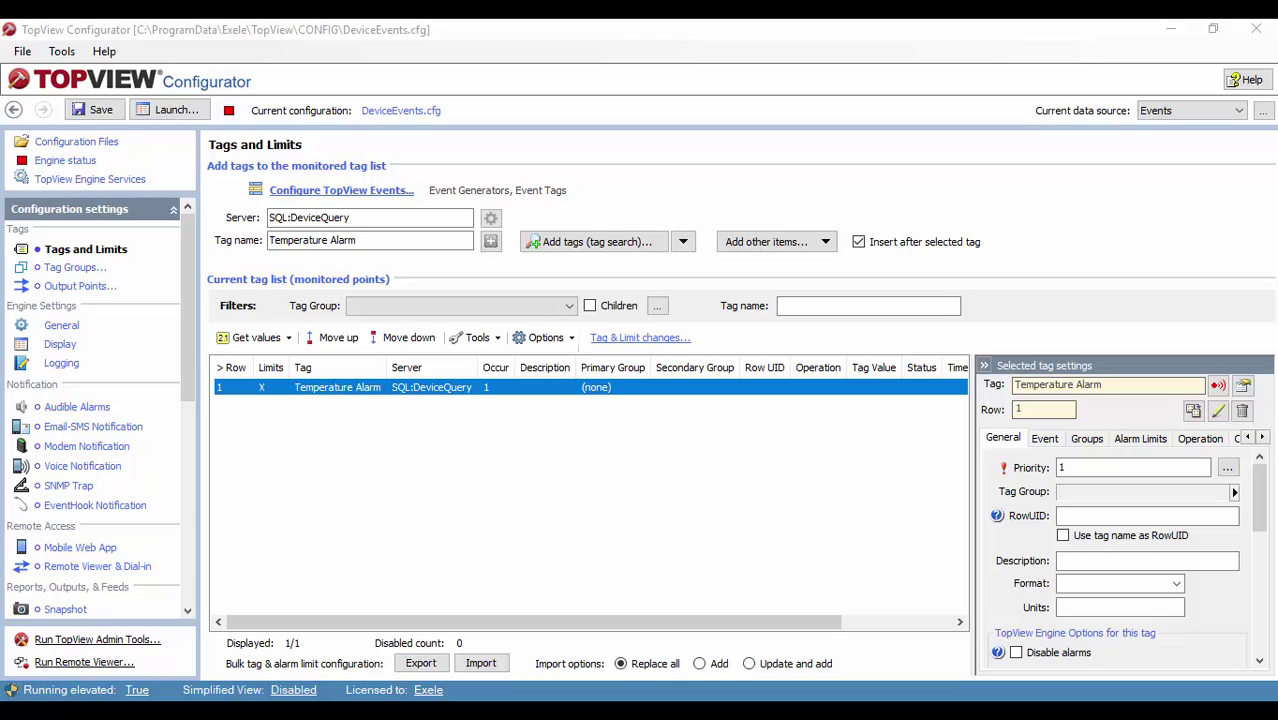
Step: Open the Temperature Alarm tag under Configure TopView Events, Configure Events Tags
{"action": "left_click", "coordinate": [376, 191]}
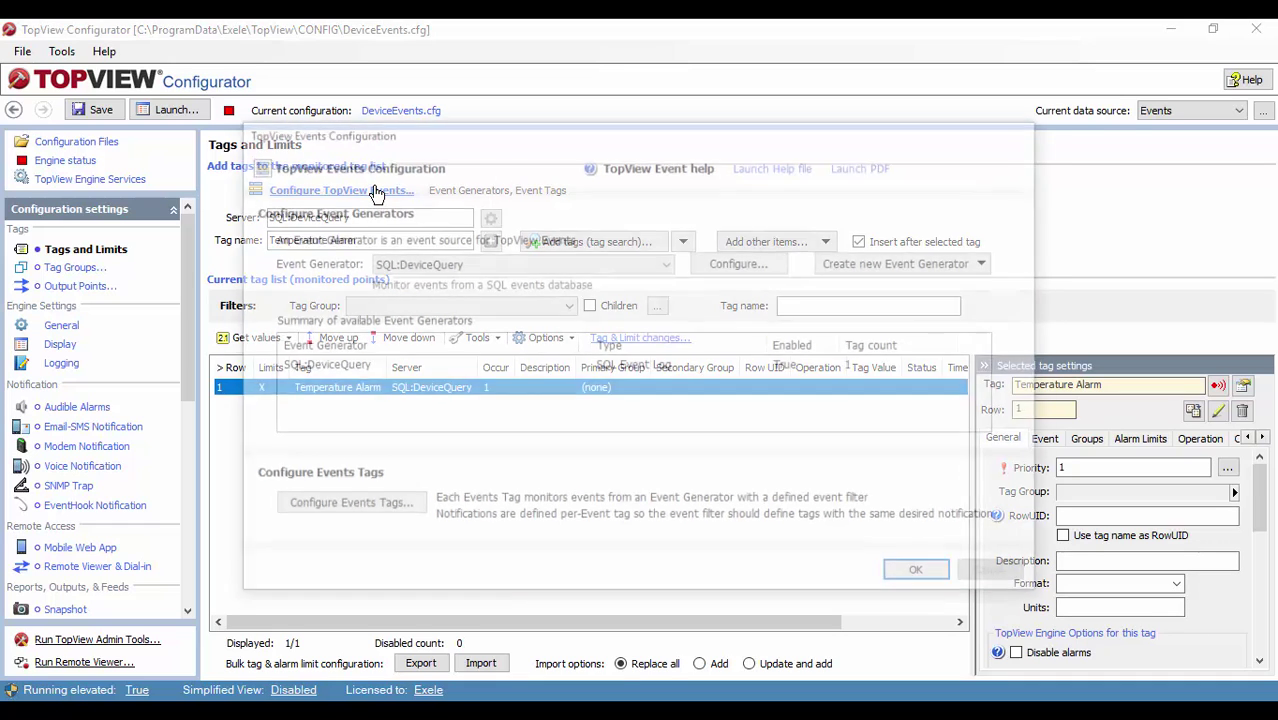
{"action": "left_click", "coordinate": [371, 505]}
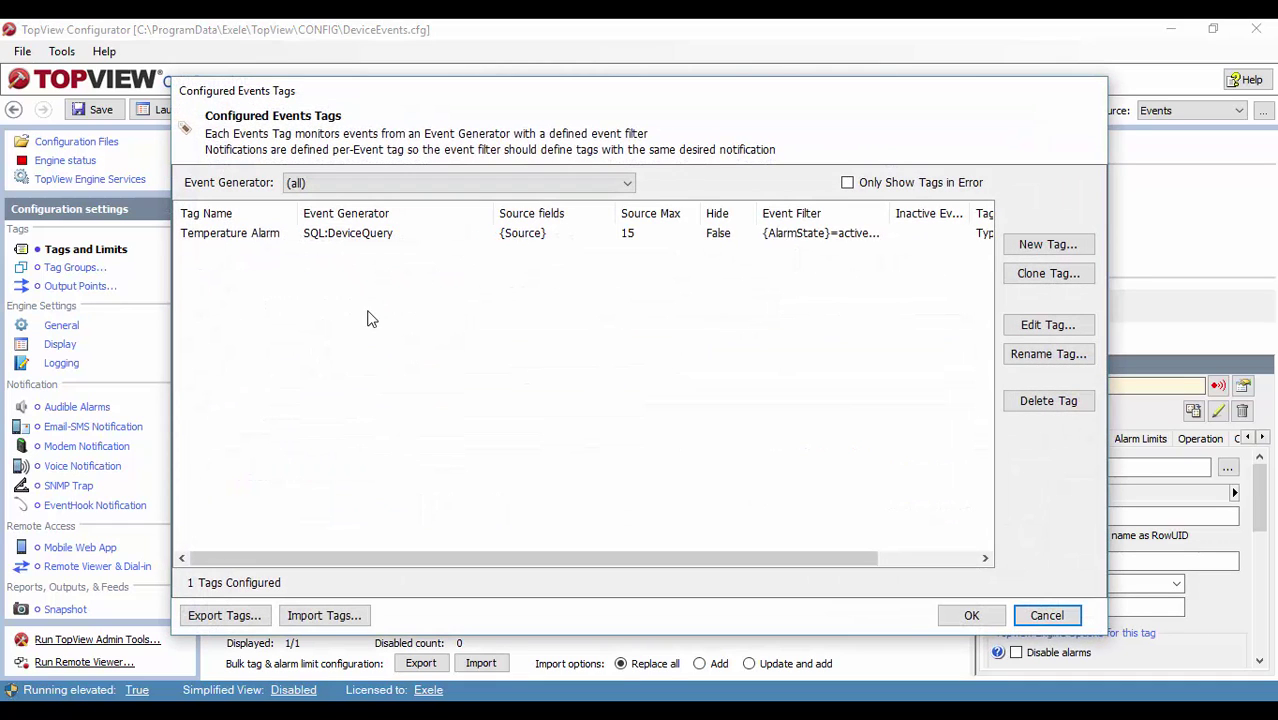
{"action": "left_click", "coordinate": [341, 235]}
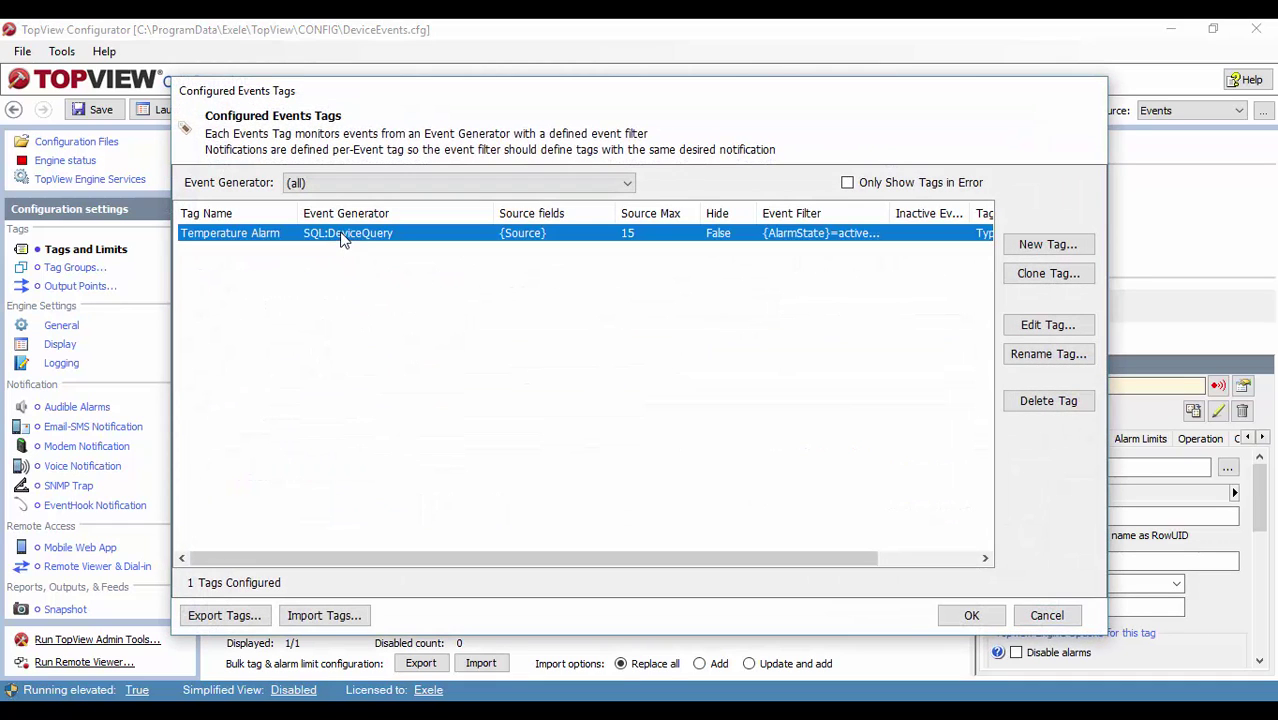
{"action": "left_click", "coordinate": [1045, 325]}
Step: Set Temperature Alarm's inactive event filter to {AlarmState}=inactive and {AlarmType}=temperature
{"action": "left_click", "coordinate": [398, 552]}
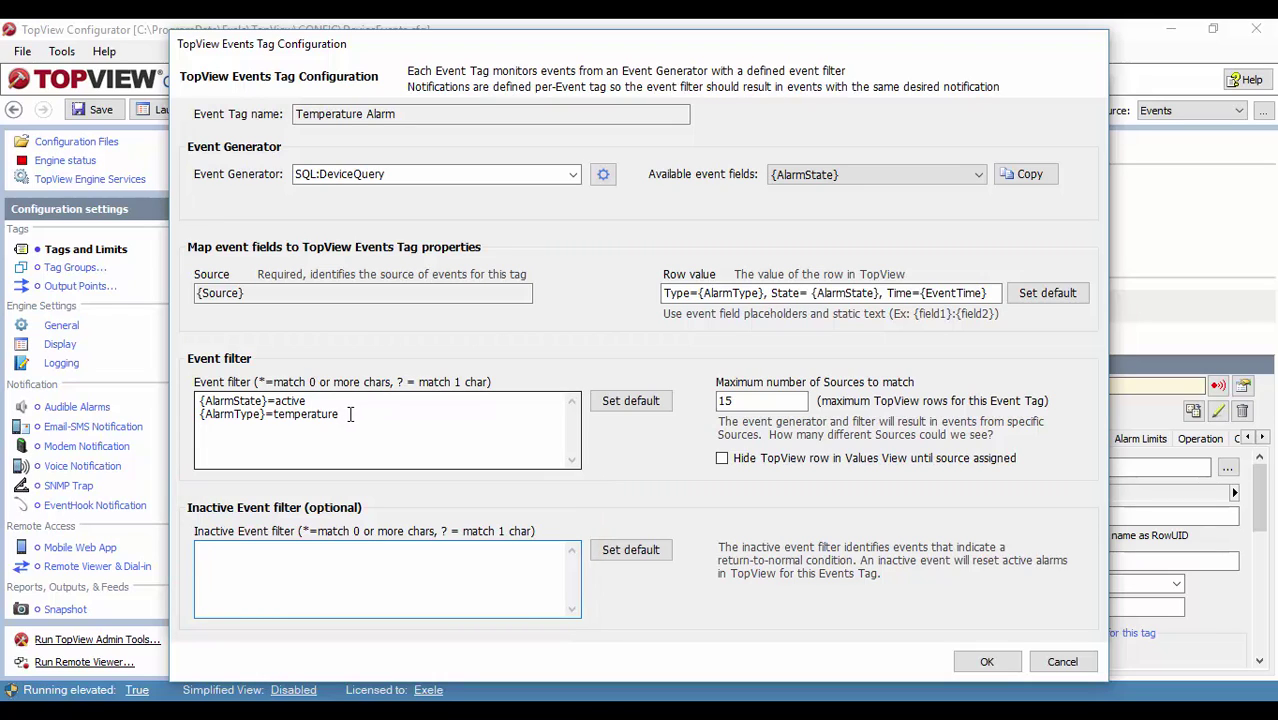
{"action": "left_click_drag", "start_coordinate": [345, 414], "coordinate": [203, 400]}
{"action": "key", "text": "ctrl+c"}
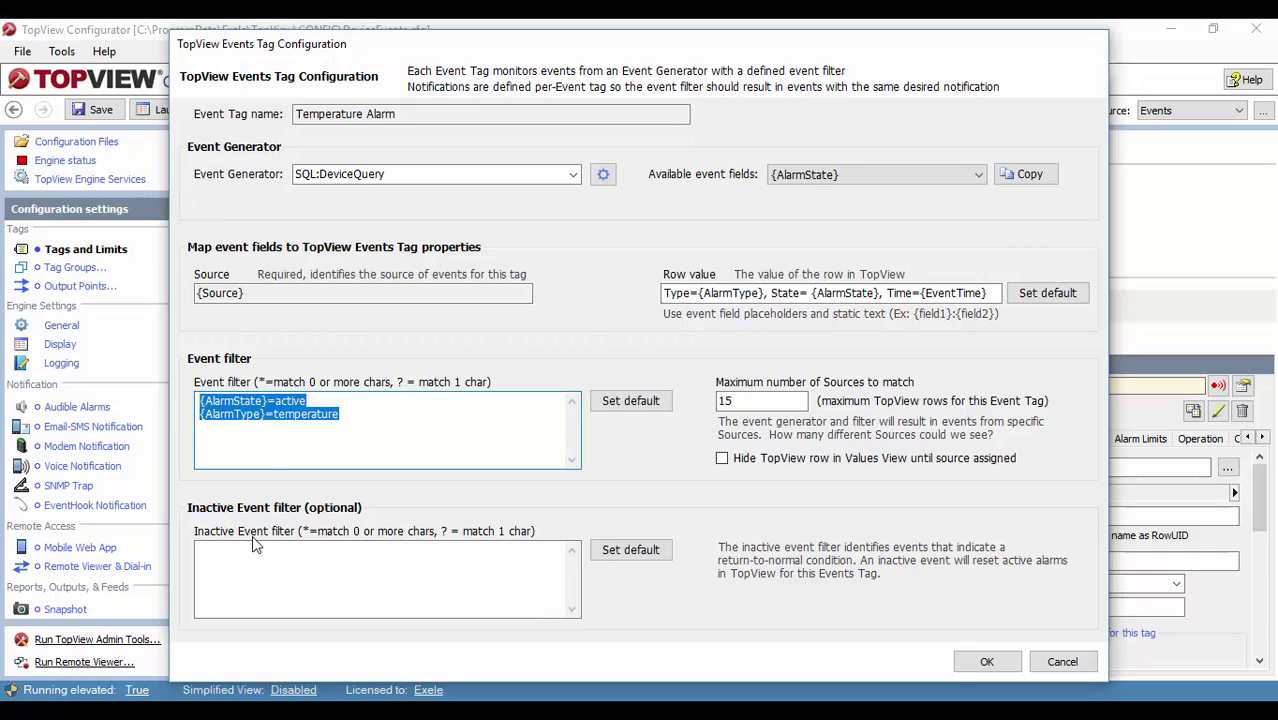
{"action": "left_click", "coordinate": [239, 555]}
{"action": "key", "text": "ctrl+v"}
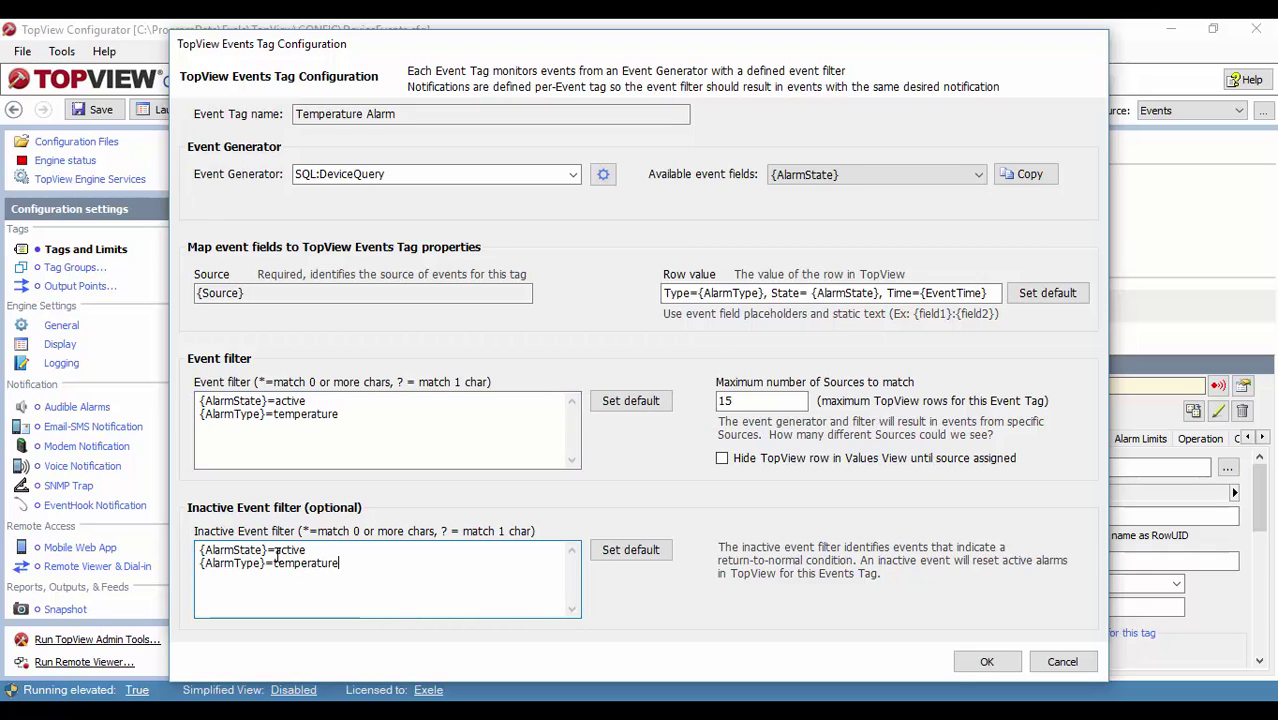
{"action": "type", "text": "in"}
{"action": "left_click", "coordinate": [983, 661]}
Step: Confirm and close Configured Events Tags and TopView Events Configuration
{"action": "left_click", "coordinate": [968, 615]}
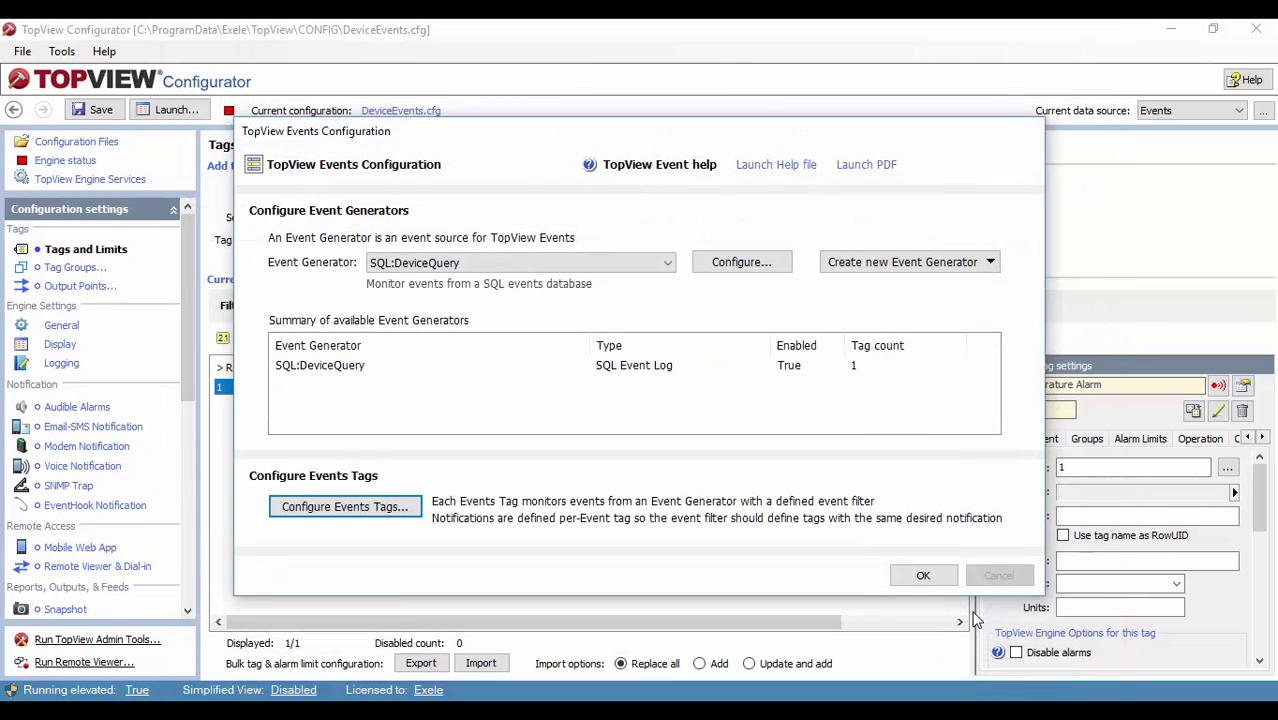
{"action": "left_click", "coordinate": [940, 580]}
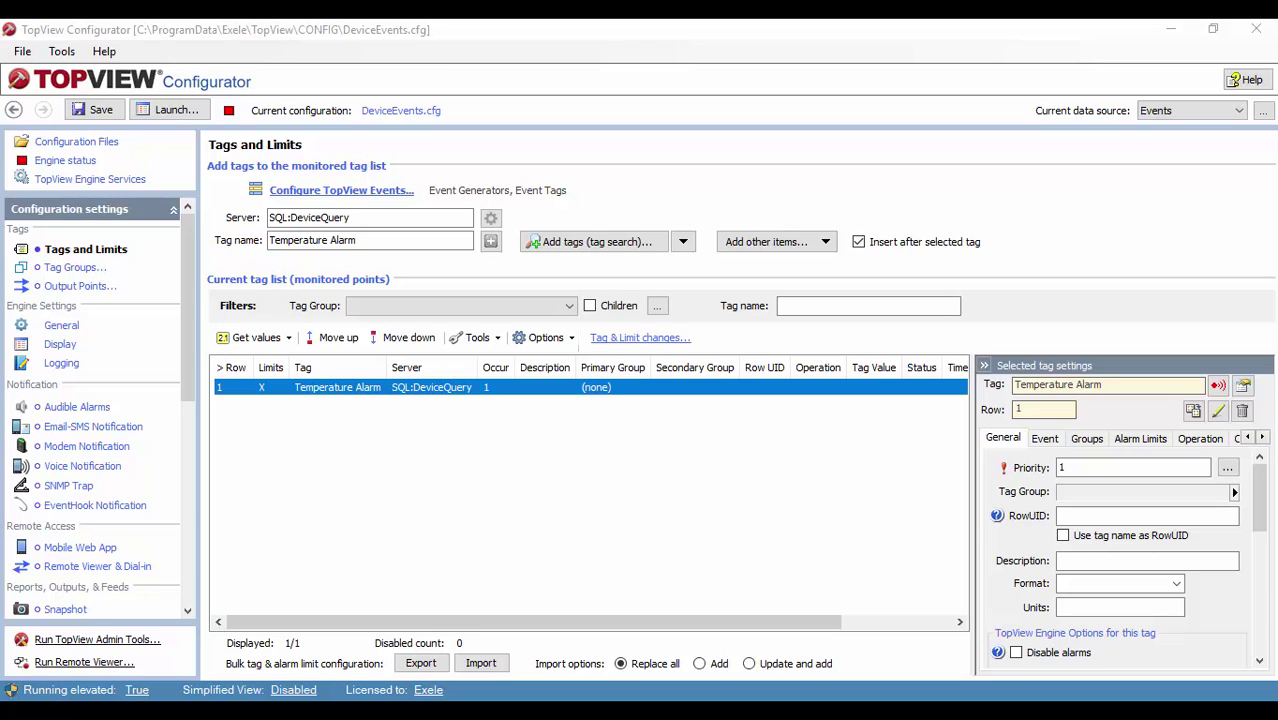
Step: Clone the Temperature Alarm events tag in Configured Events Tags
{"action": "left_click", "coordinate": [366, 193]}
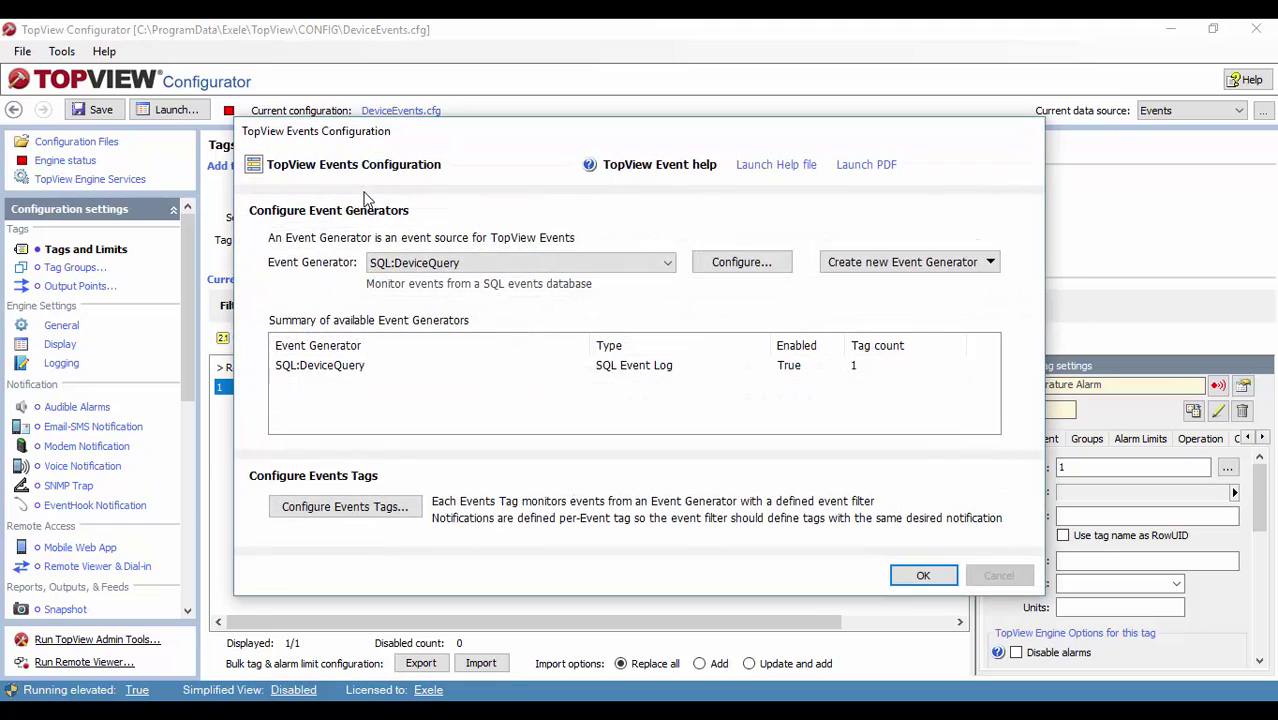
{"action": "left_click", "coordinate": [345, 506]}
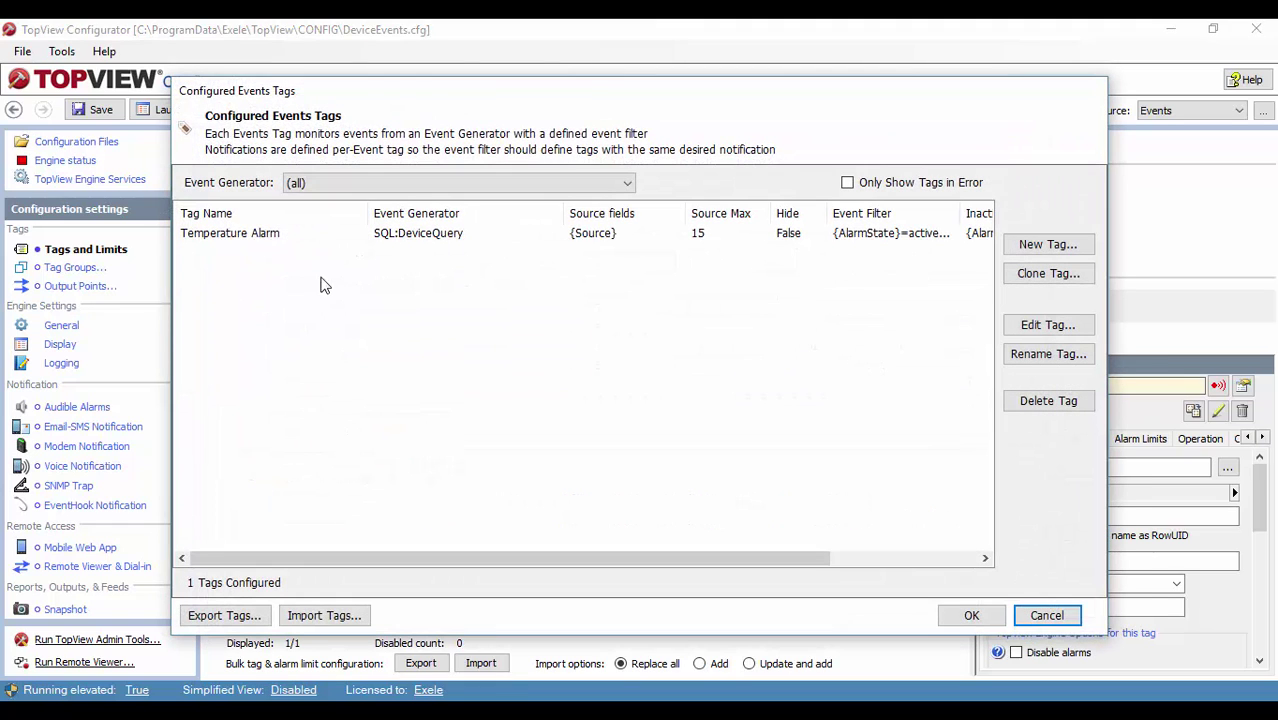
{"action": "left_click", "coordinate": [318, 236]}
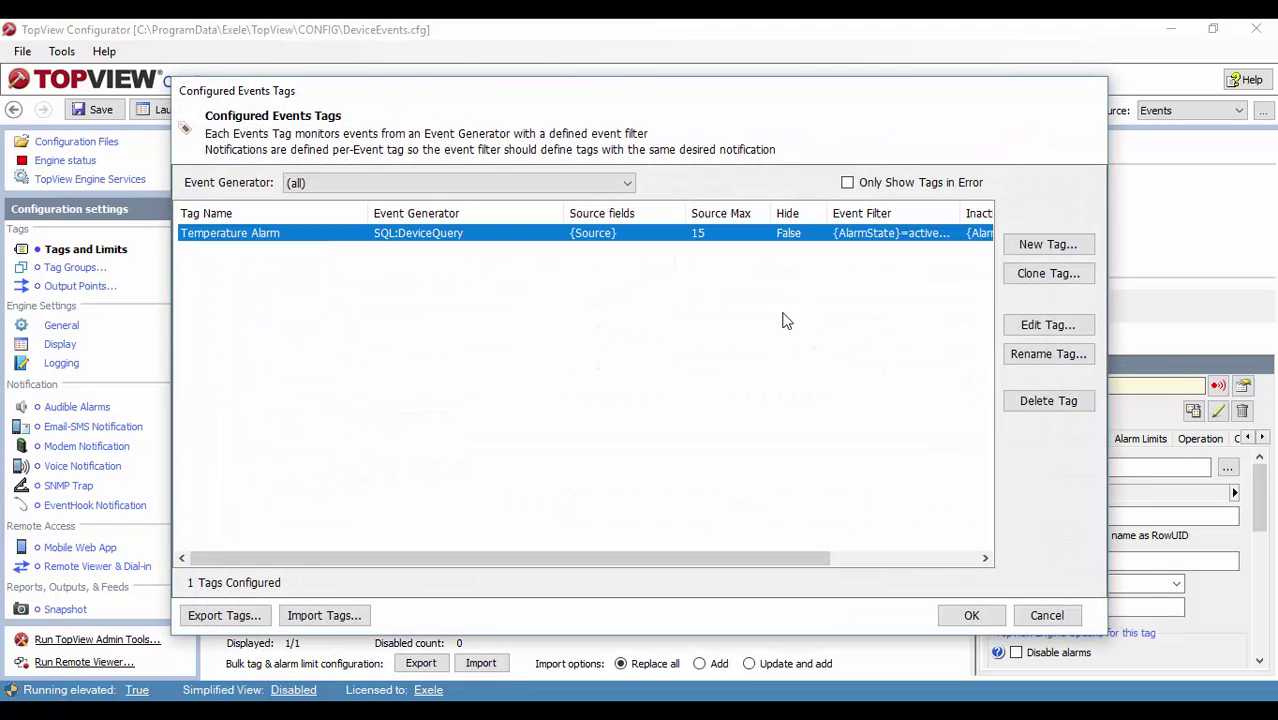
{"action": "left_click", "coordinate": [1039, 273]}
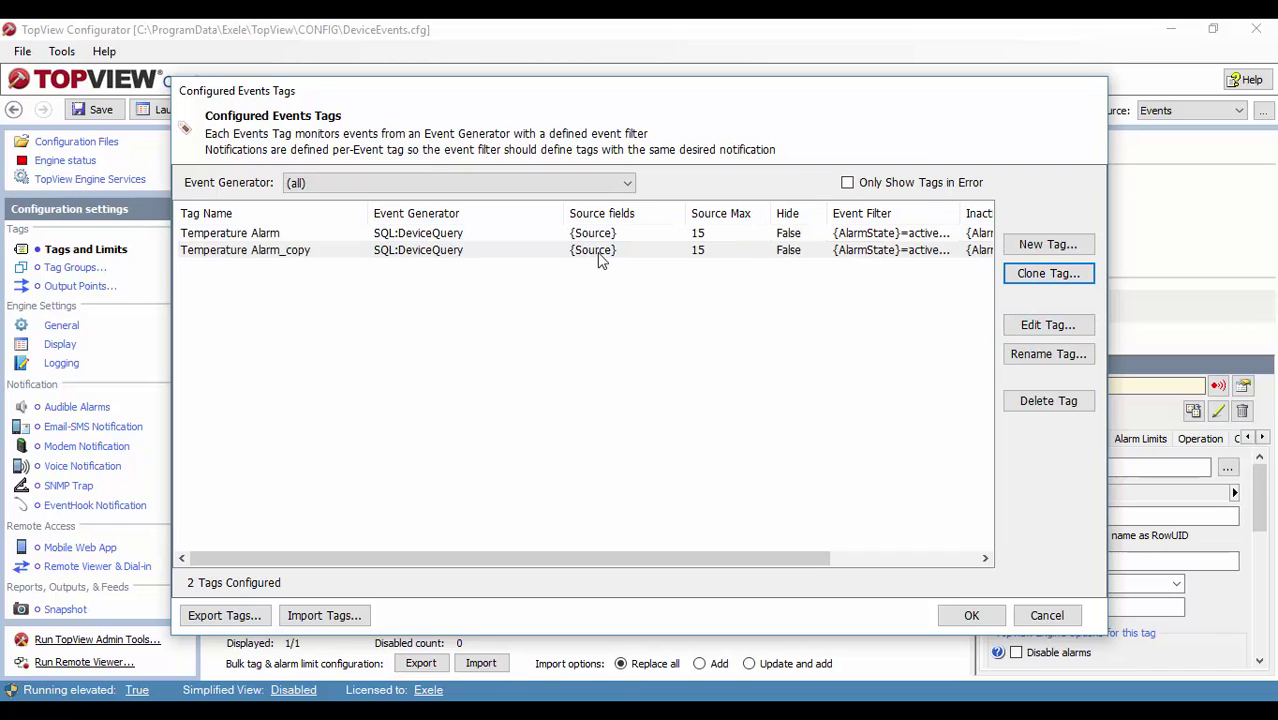
Step: Rename the Temperature Alarm_copy tag to 'Humidity Alarm'
{"action": "left_click", "coordinate": [309, 255]}
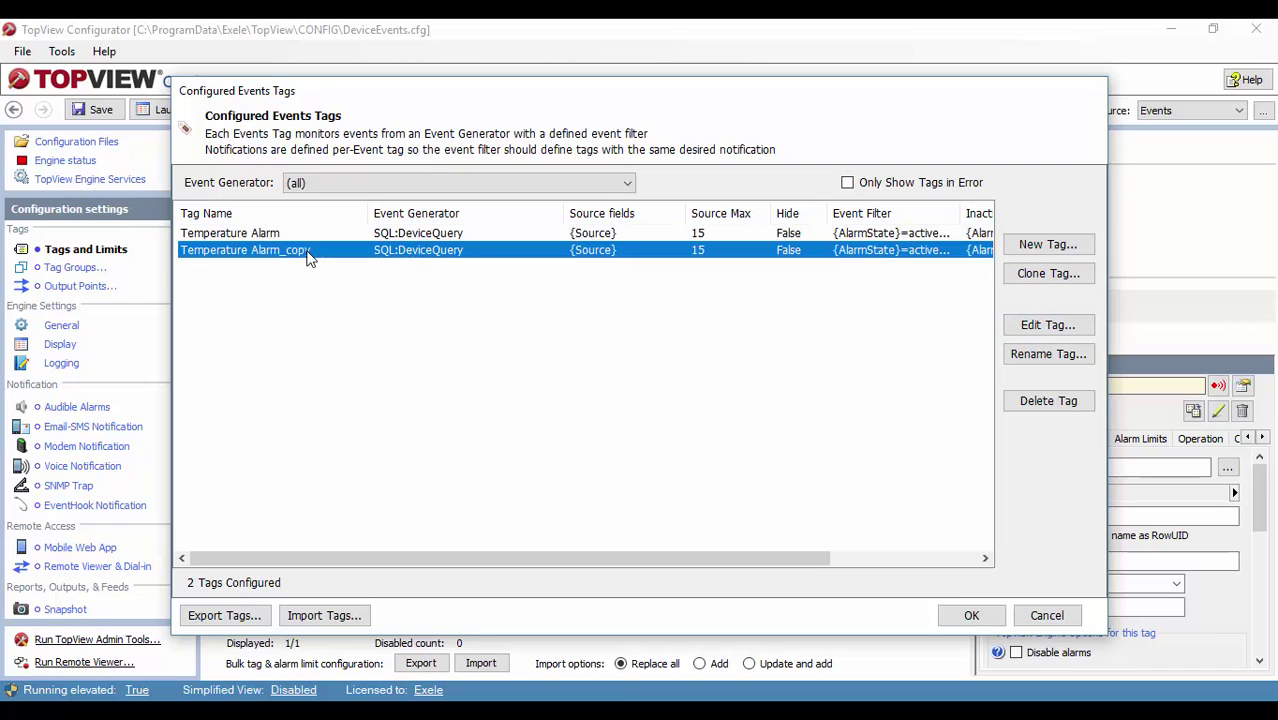
{"action": "left_click", "coordinate": [1040, 362]}
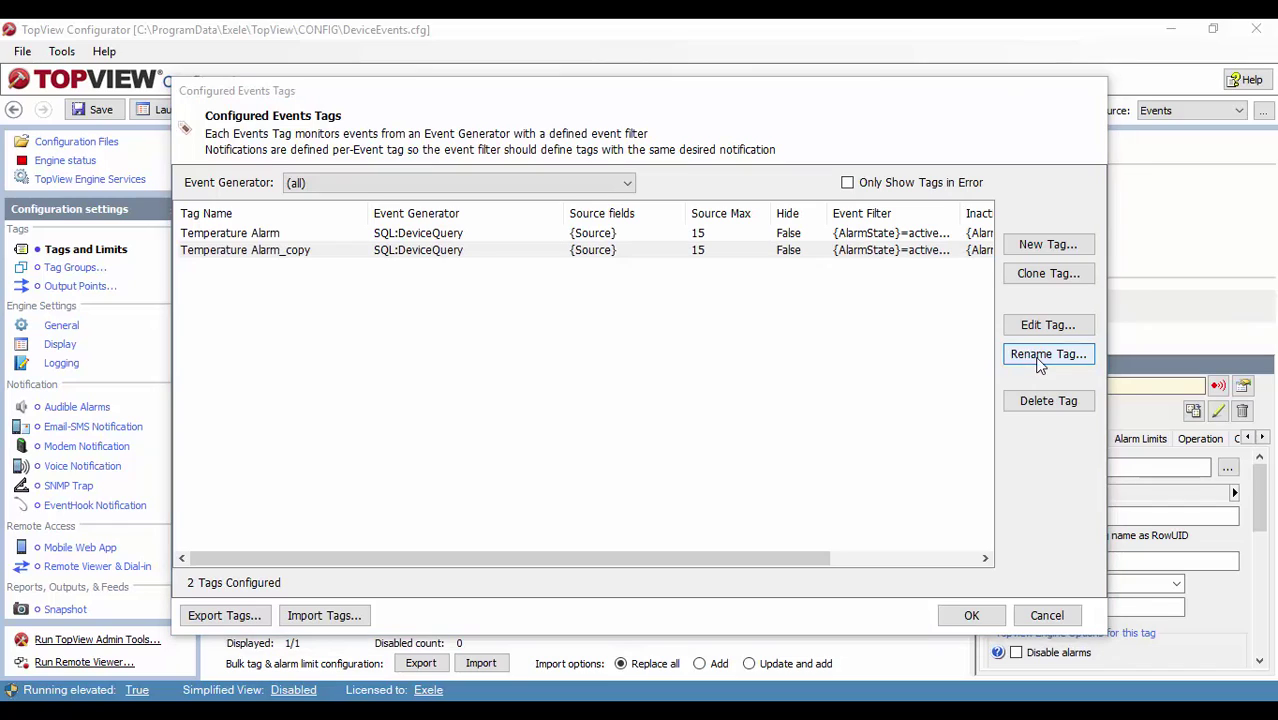
{"action": "left_click", "coordinate": [557, 343]}
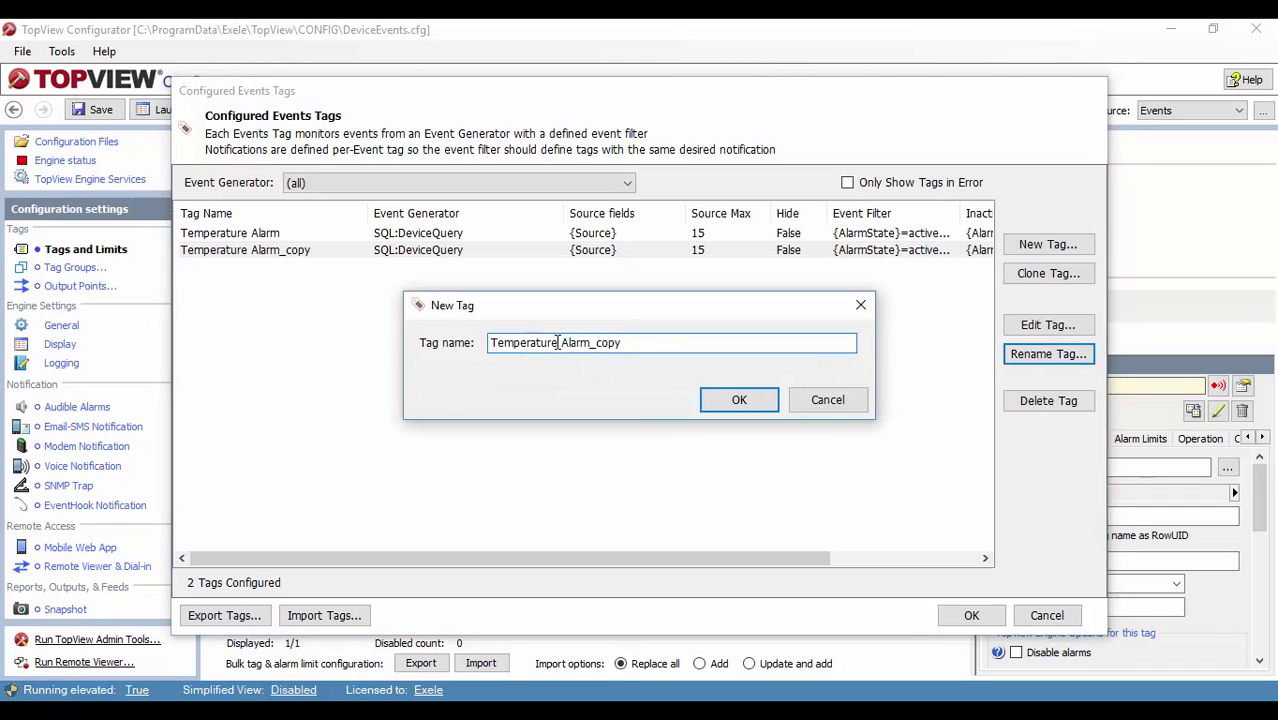
{"action": "left_click_drag", "start_coordinate": [557, 343], "coordinate": [434, 335]}
{"action": "type", "text": "Humidity"}
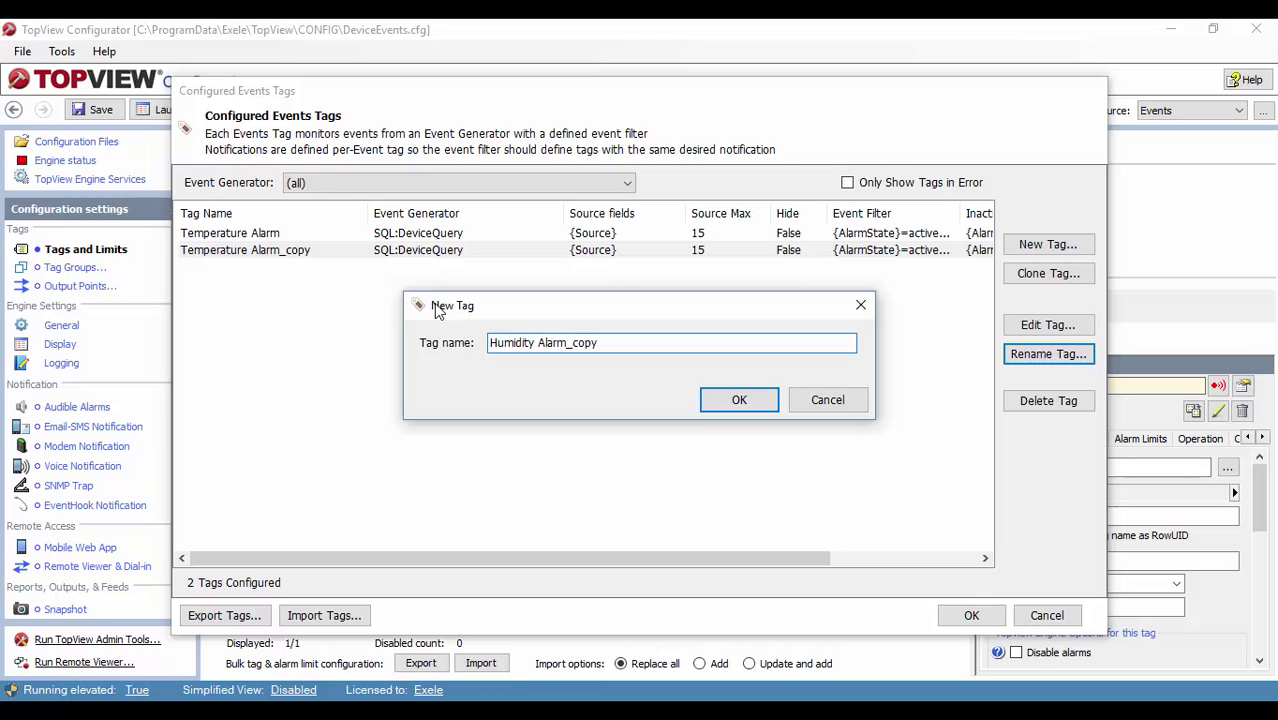
{"action": "key", "text": "BackSpace"}
{"action": "key", "text": "BackSpace"}
{"action": "key", "text": "BackSpace"}
{"action": "key", "text": "BackSpace"}
{"action": "key", "text": "BackSpace"}
{"action": "left_click", "coordinate": [726, 405]}
Step: Change 'temperature' to 'humidity' in Humidity Alarm's event and inactive event filters
{"action": "left_click", "coordinate": [1040, 327]}
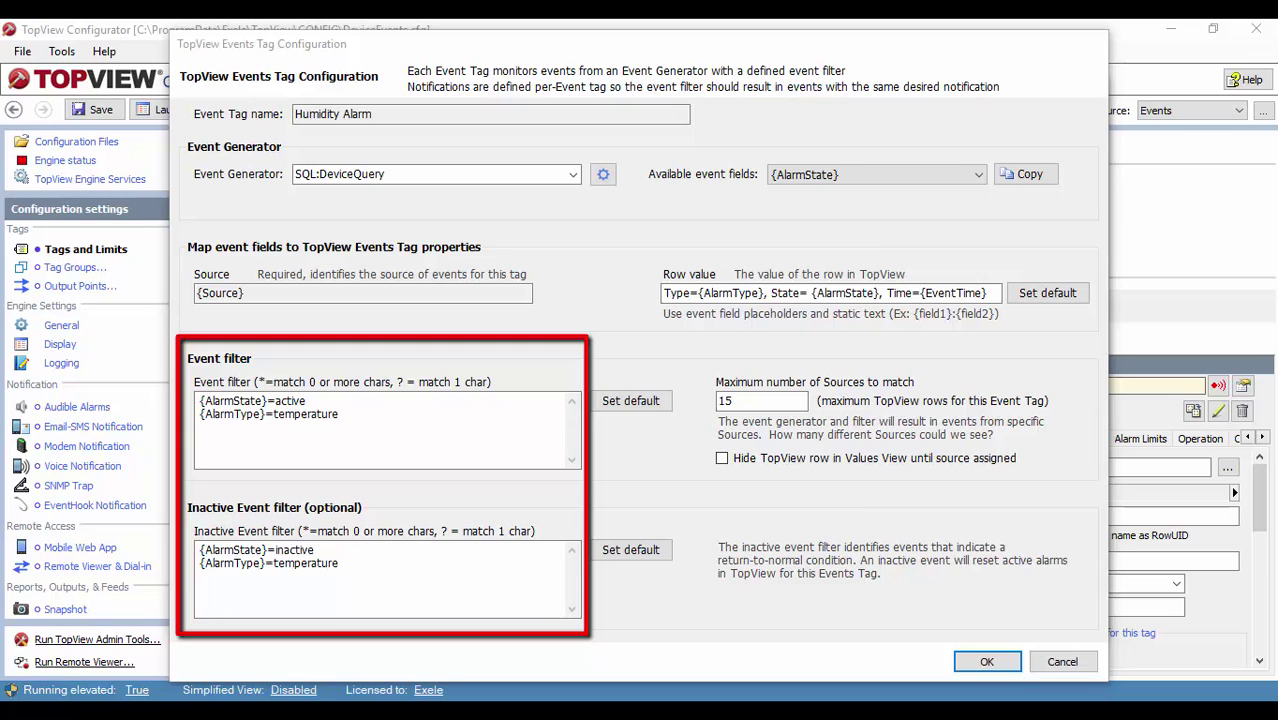
{"action": "left_click", "coordinate": [344, 418]}
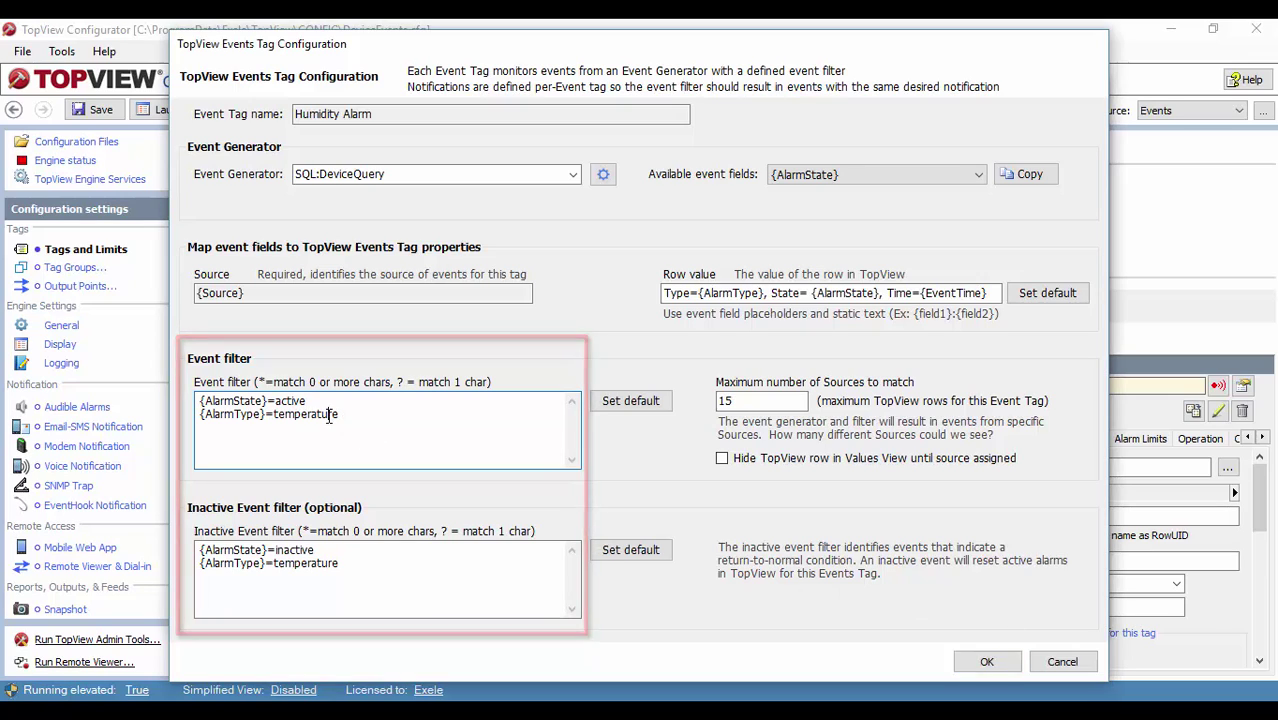
{"action": "double_click", "coordinate": [328, 415]}
{"action": "key", "text": "Down"}
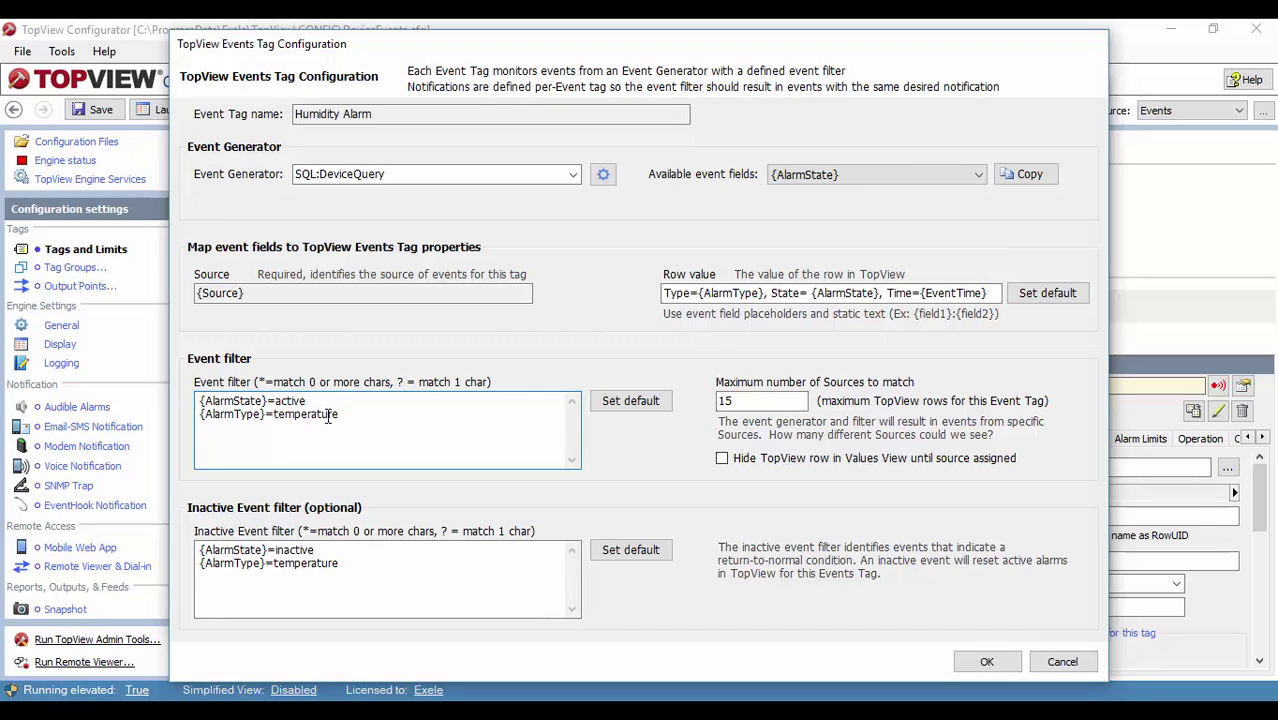
{"action": "key", "text": "BackSpace"}
{"action": "key", "text": "BackSpace"}
{"action": "key", "text": "BackSpace"}
{"action": "key", "text": "BackSpace"}
{"action": "key", "text": "BackSpace"}
{"action": "key", "text": "BackSpace"}
{"action": "key", "text": "BackSpace"}
{"action": "key", "text": "BackSpace"}
{"action": "key", "text": "BackSpace"}
{"action": "key", "text": "BackSpace"}
{"action": "key", "text": "BackSpace"}
{"action": "type", "text": "humidity"}
{"action": "key", "text": "shift+Left"}
{"action": "key", "text": "shift+Left"}
{"action": "key", "text": "shift+Left"}
{"action": "key", "text": "shift+Left"}
{"action": "key", "text": "shift+Left"}
{"action": "key", "text": "shift+Left"}
{"action": "key", "text": "shift+Left"}
{"action": "key", "text": "shift+Left"}
{"action": "key", "text": "ctrl+c"}
{"action": "left_click", "coordinate": [350, 565]}
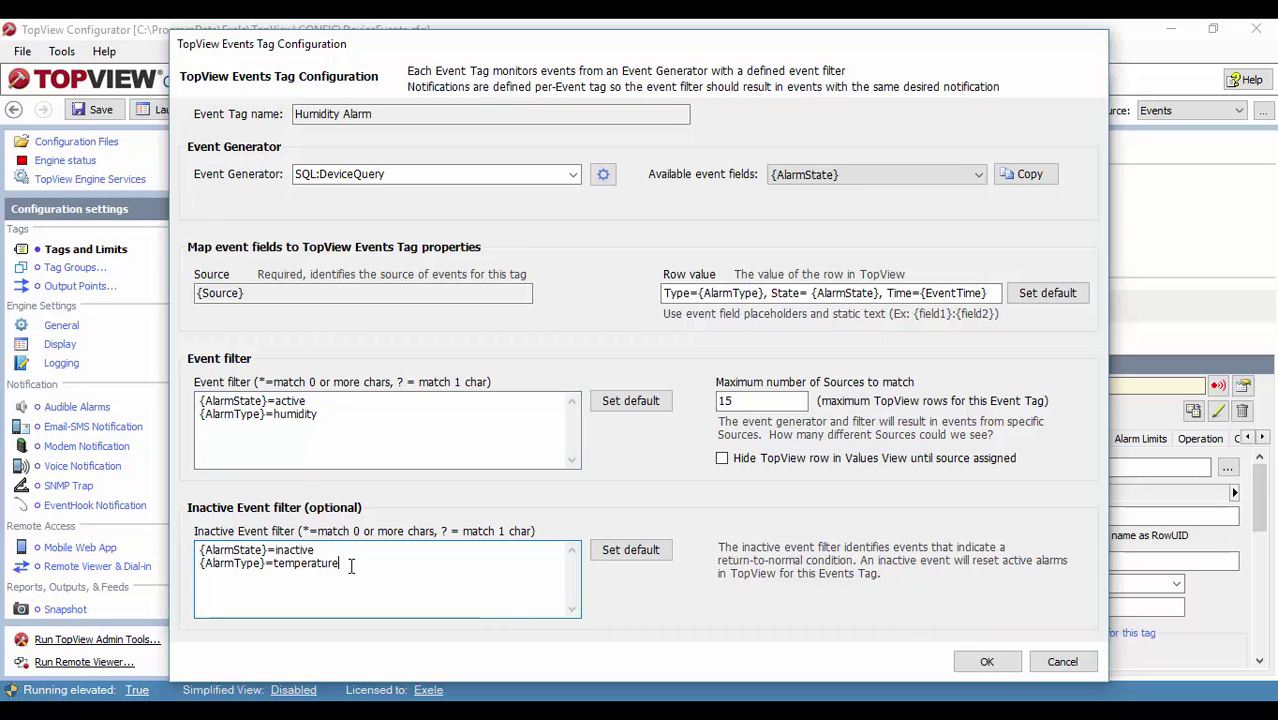
{"action": "key", "text": "BackSpace"}
{"action": "key", "text": "BackSpace"}
{"action": "key", "text": "BackSpace"}
{"action": "key", "text": "BackSpace"}
{"action": "key", "text": "BackSpace"}
{"action": "key", "text": "BackSpace"}
{"action": "key", "text": "BackSpace"}
{"action": "key", "text": "BackSpace"}
{"action": "key", "text": "BackSpace"}
{"action": "key", "text": "BackSpace"}
{"action": "key", "text": "BackSpace"}
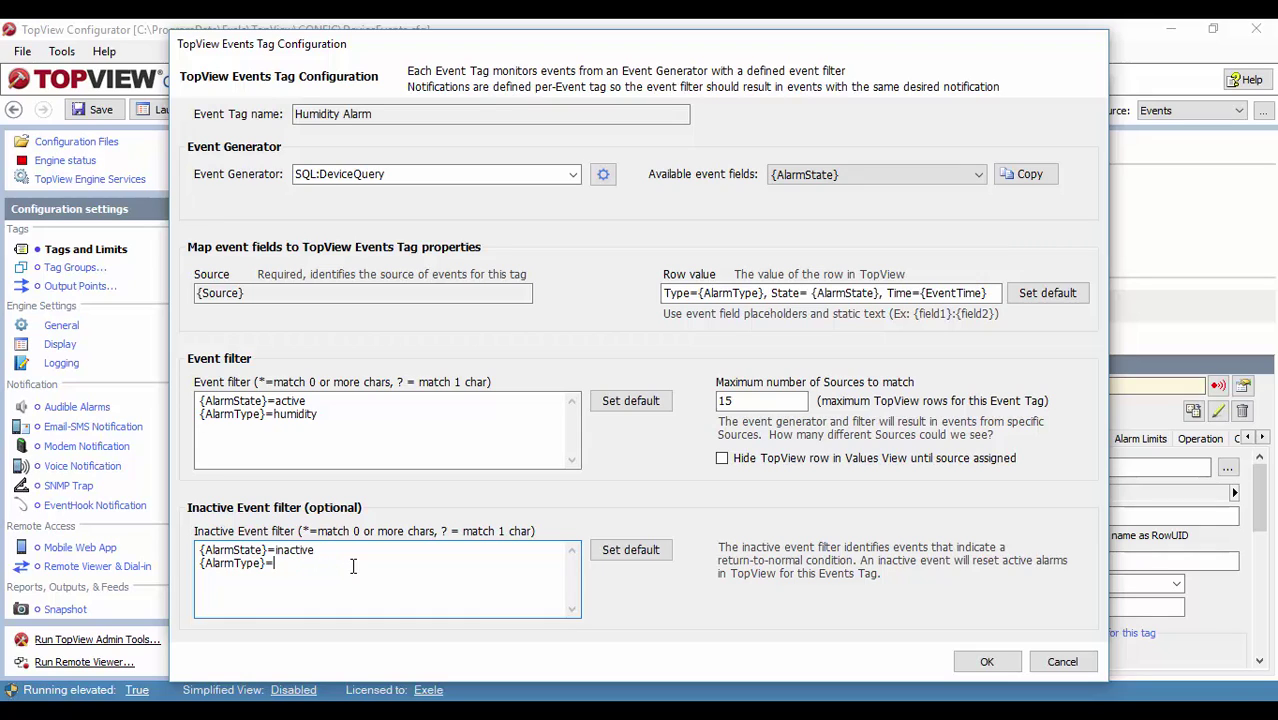
{"action": "key", "text": "ctrl+v"}
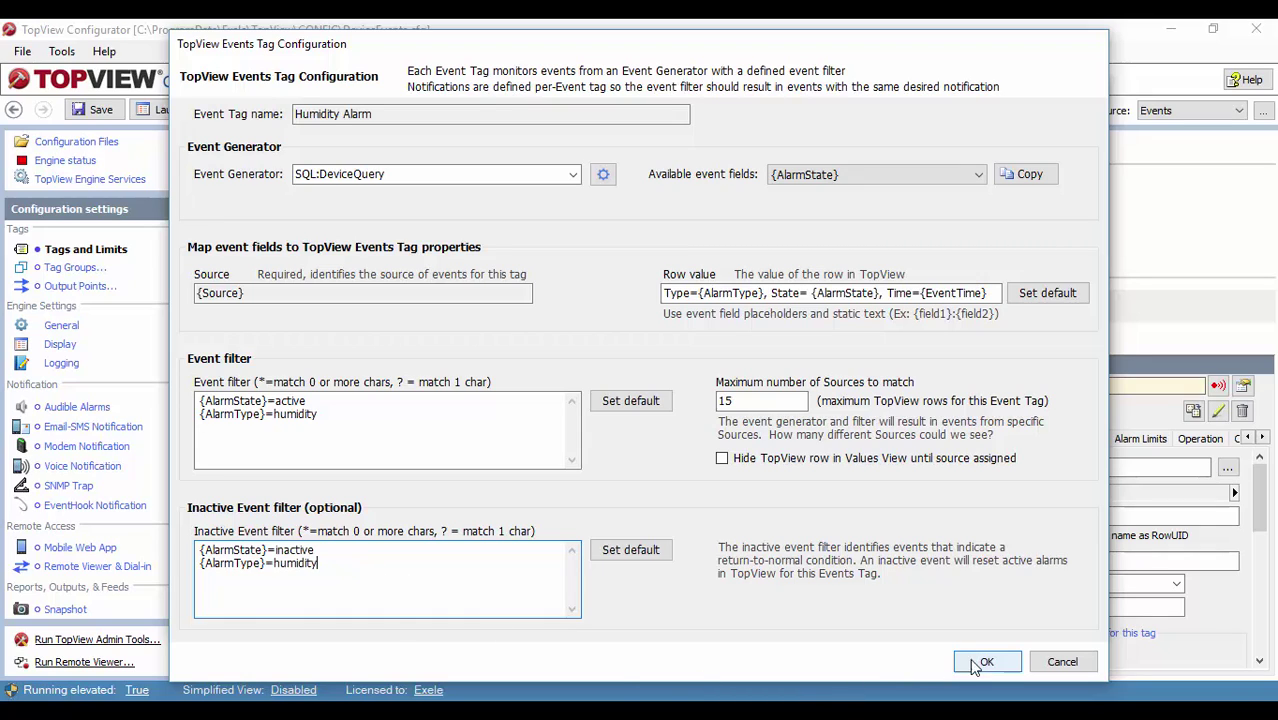
{"action": "left_click", "coordinate": [986, 662]}
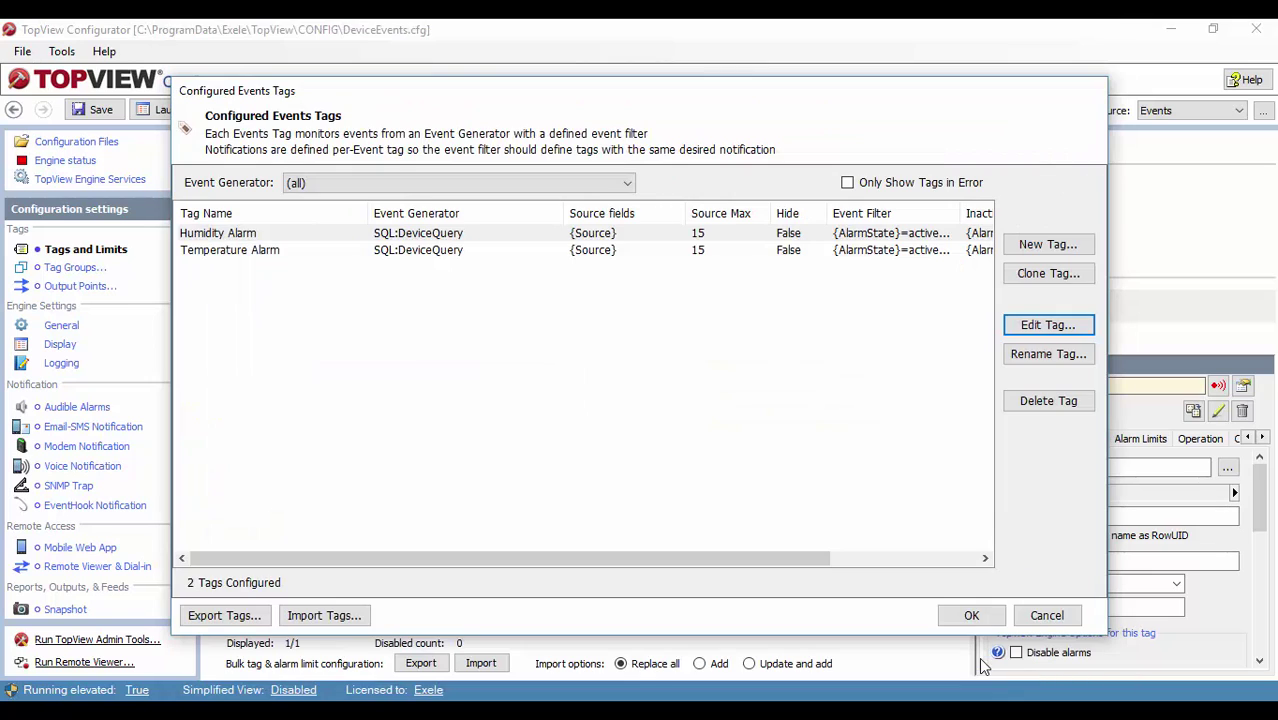
Step: Close the events dialogs and add Humidity Alarm to the monitored tag list as row 2
{"action": "left_click", "coordinate": [972, 615]}
{"action": "left_click", "coordinate": [939, 578]}
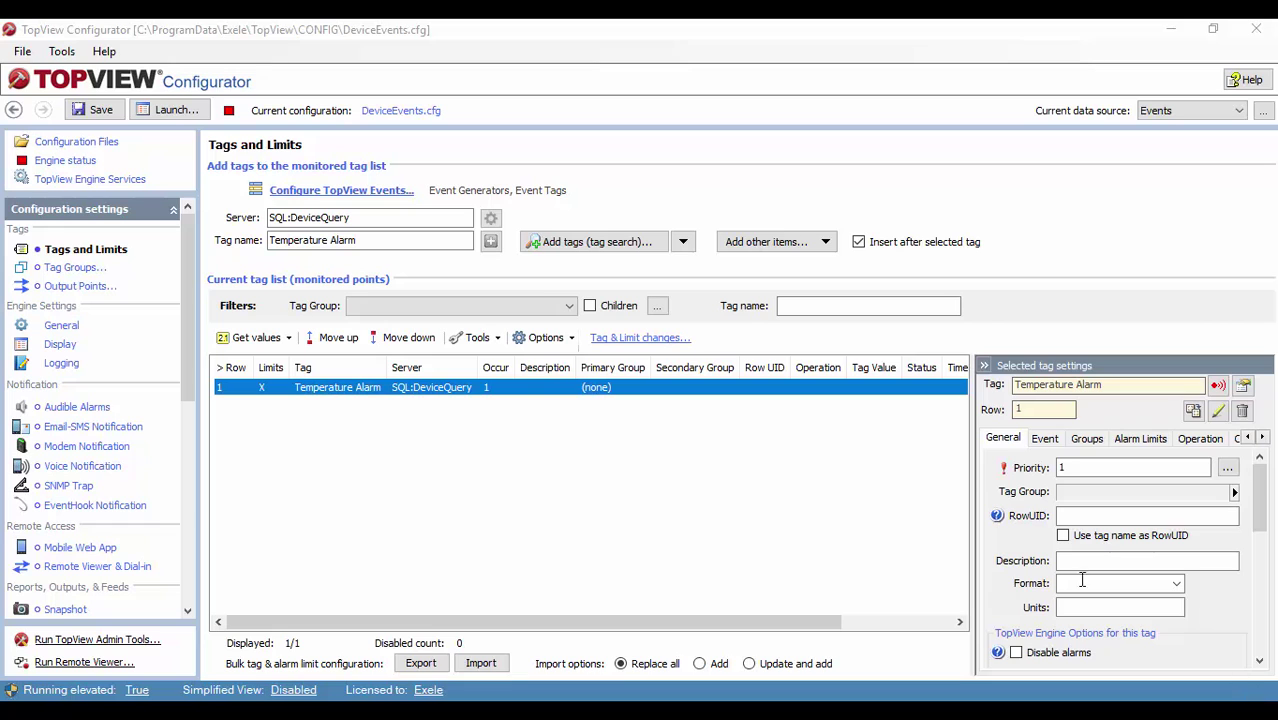
{"action": "left_click", "coordinate": [555, 242]}
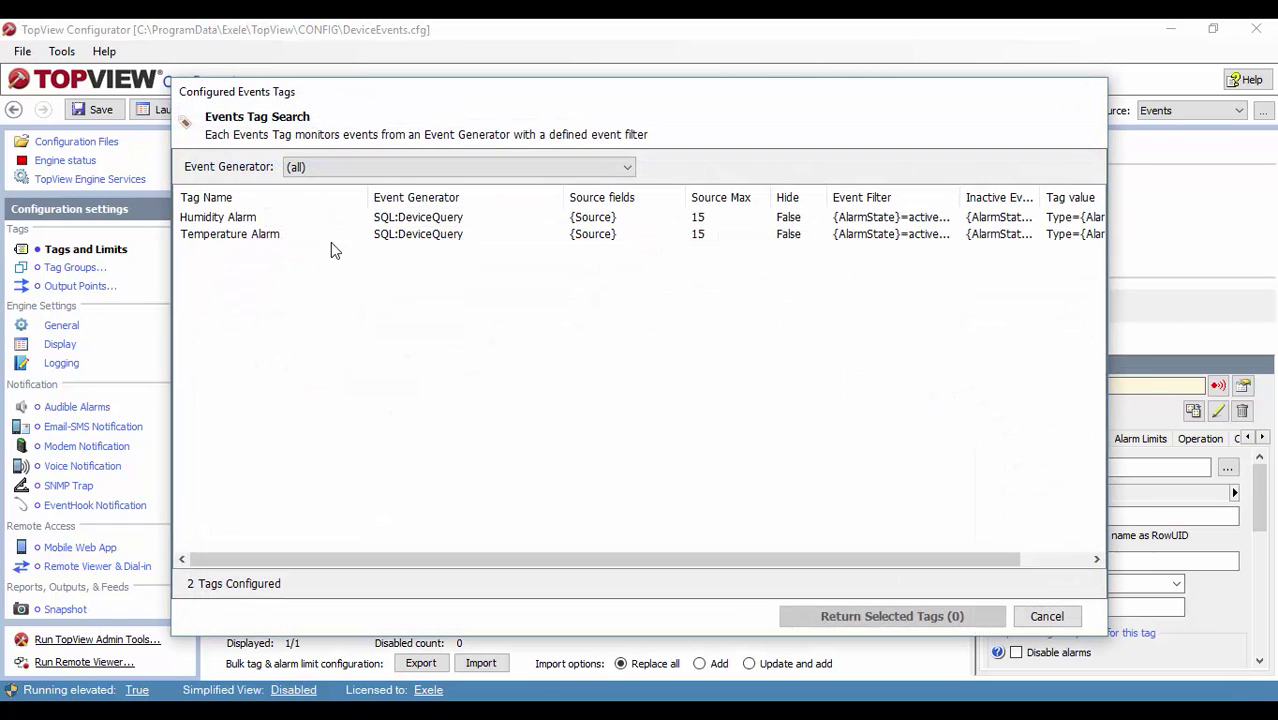
{"action": "left_click", "coordinate": [250, 220]}
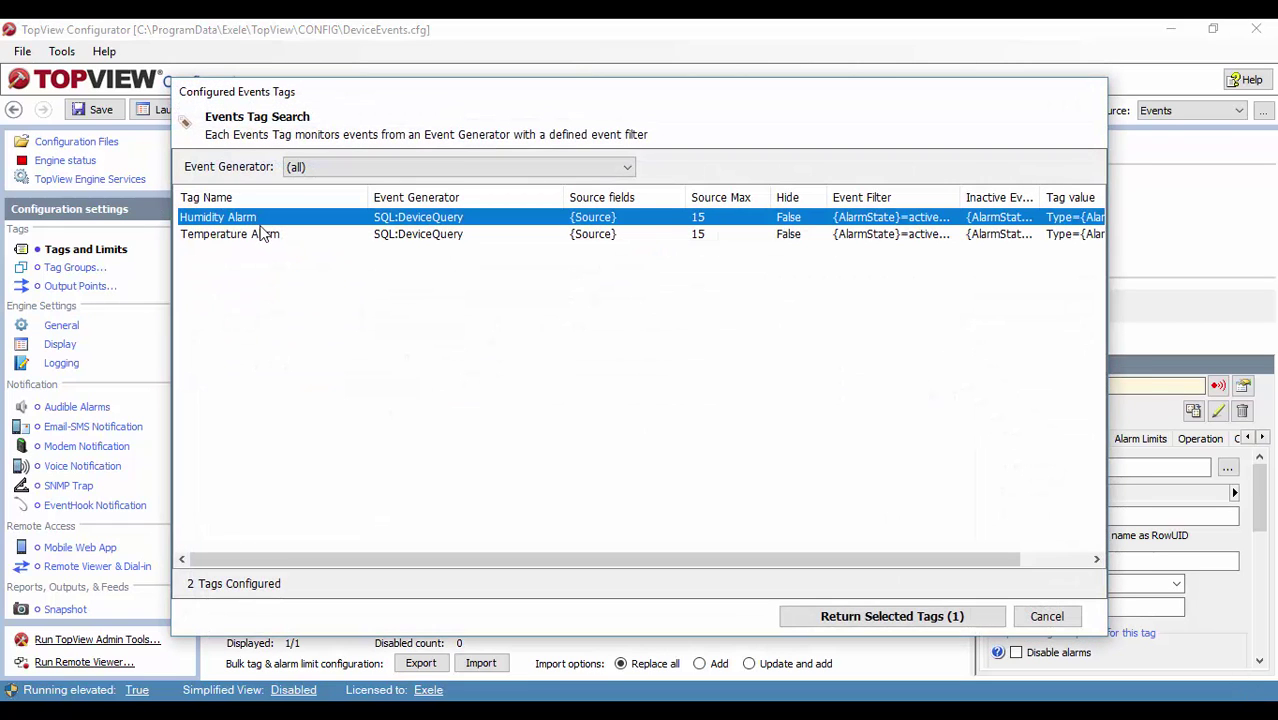
{"action": "left_click", "coordinate": [857, 617]}
{"action": "right_click", "coordinate": [393, 406]}
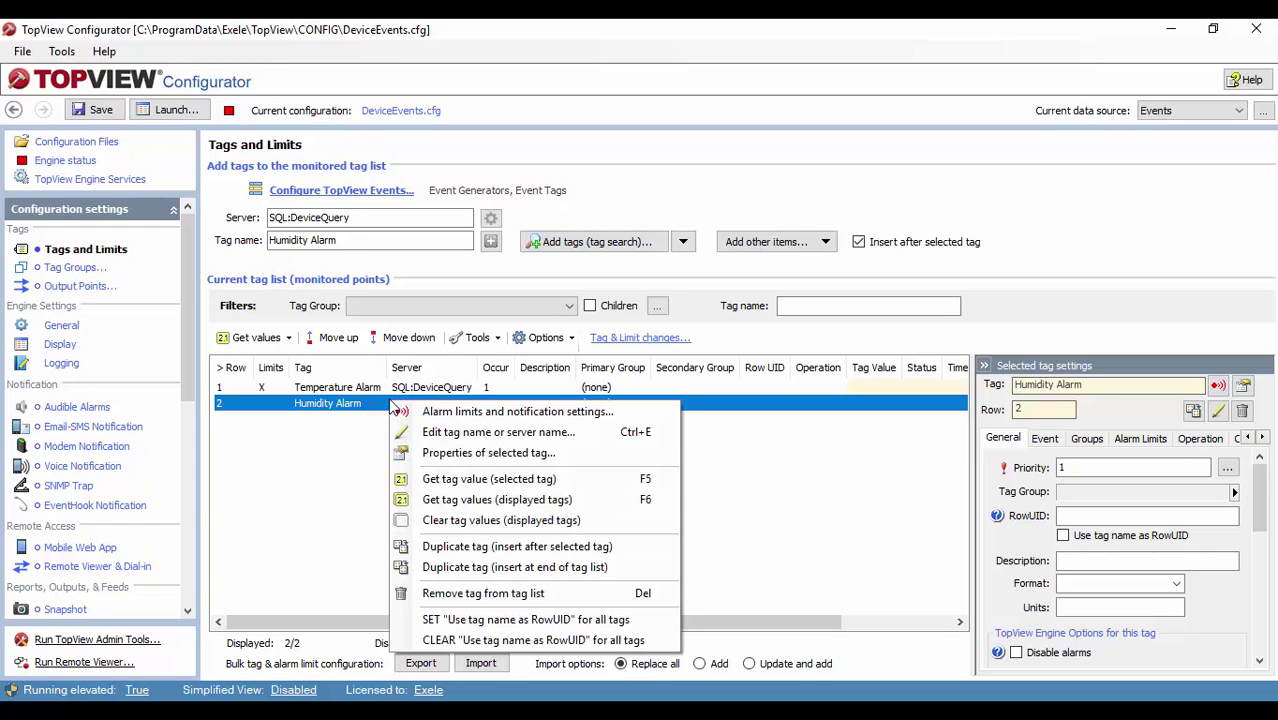
Step: Set Humidity Alarm's limit #1 condition to E, then save DeviceEvents.cfg and launch the engine
{"action": "left_click", "coordinate": [432, 412]}
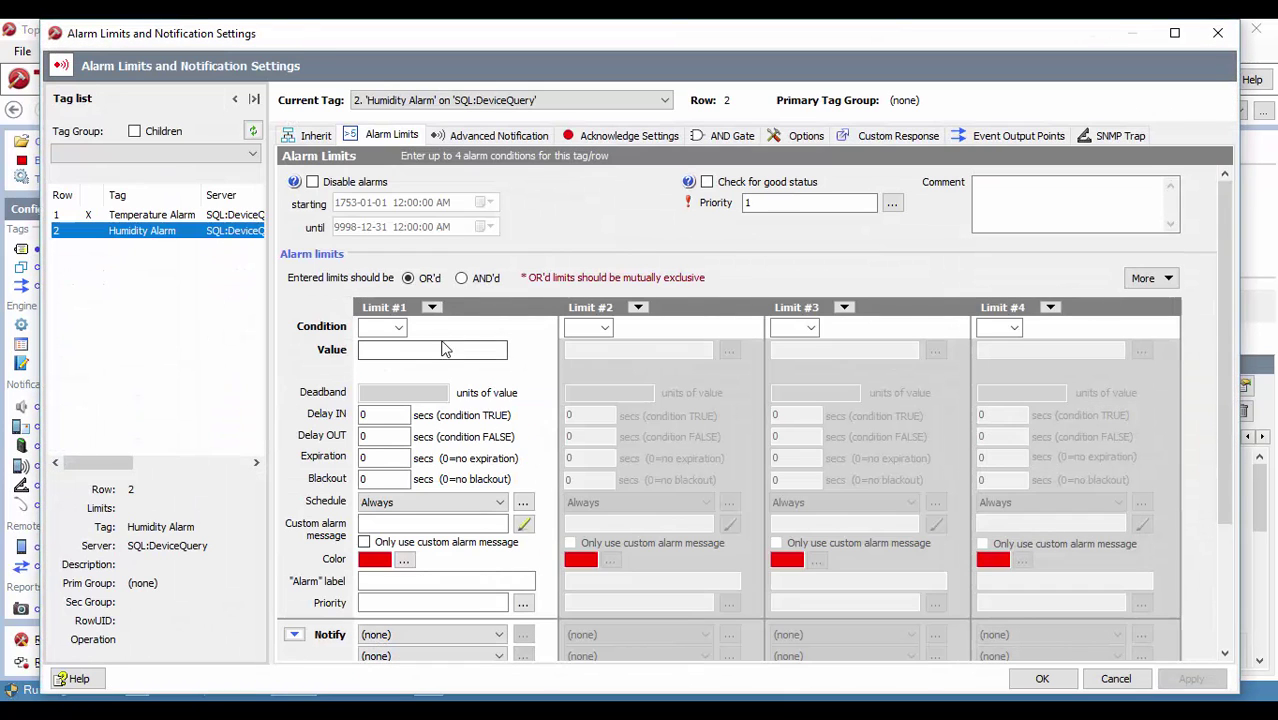
{"action": "left_click", "coordinate": [398, 327]}
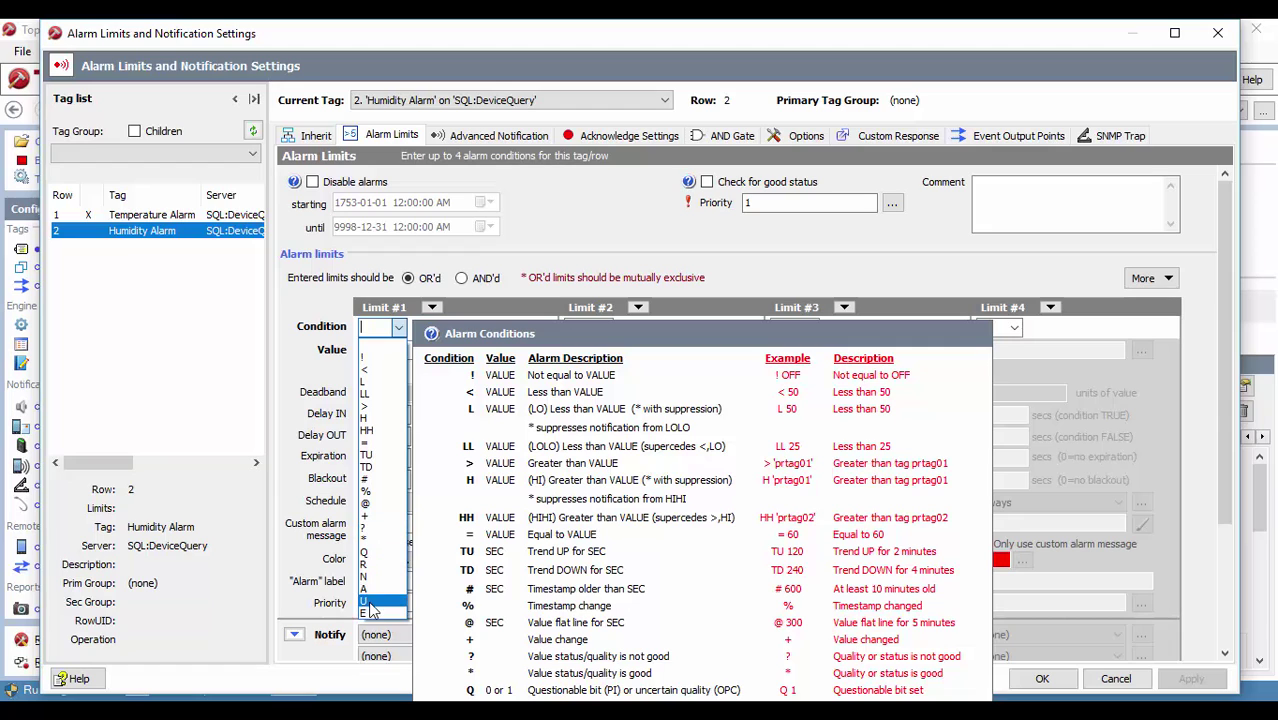
{"action": "left_click", "coordinate": [370, 612]}
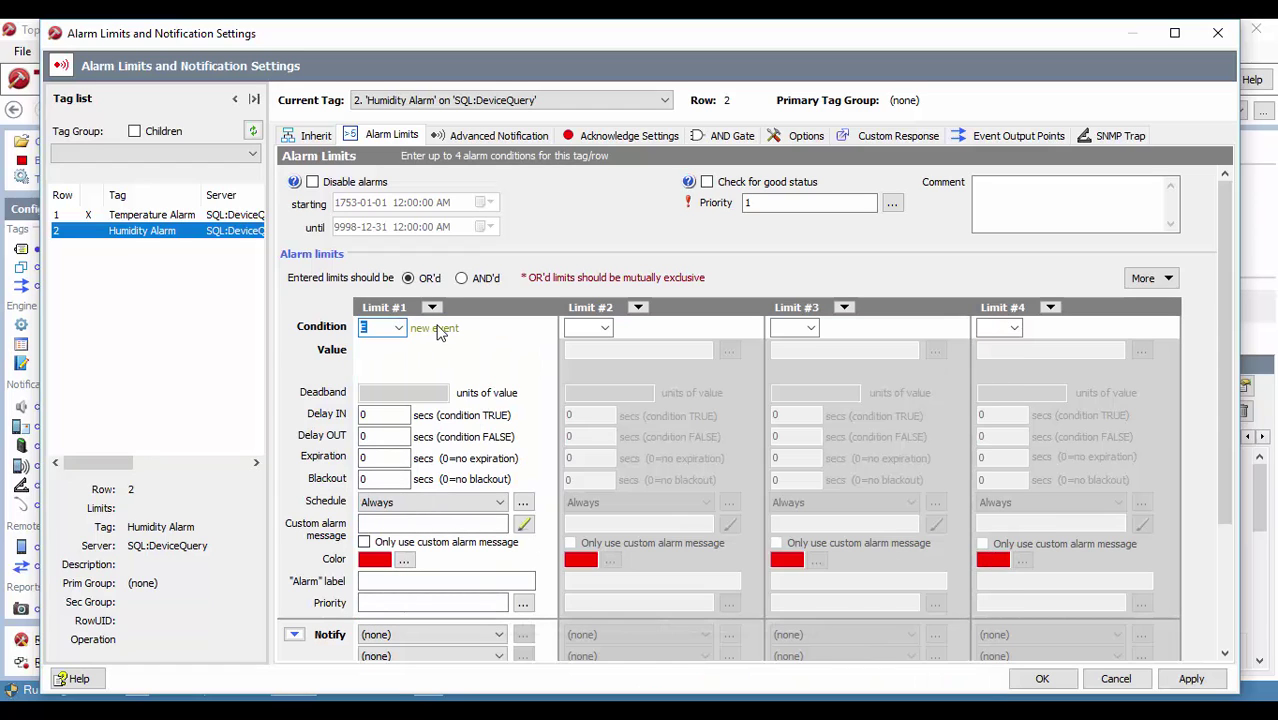
{"action": "left_click", "coordinate": [1188, 679]}
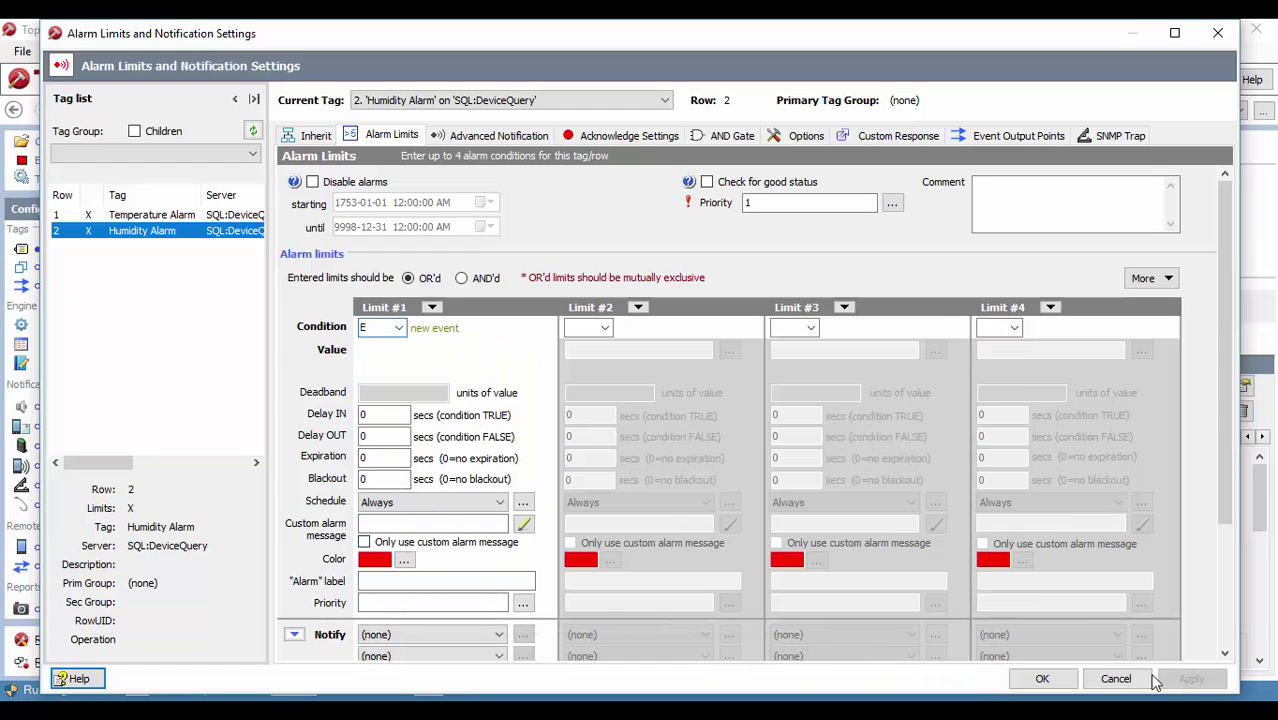
{"action": "left_click", "coordinate": [1042, 679]}
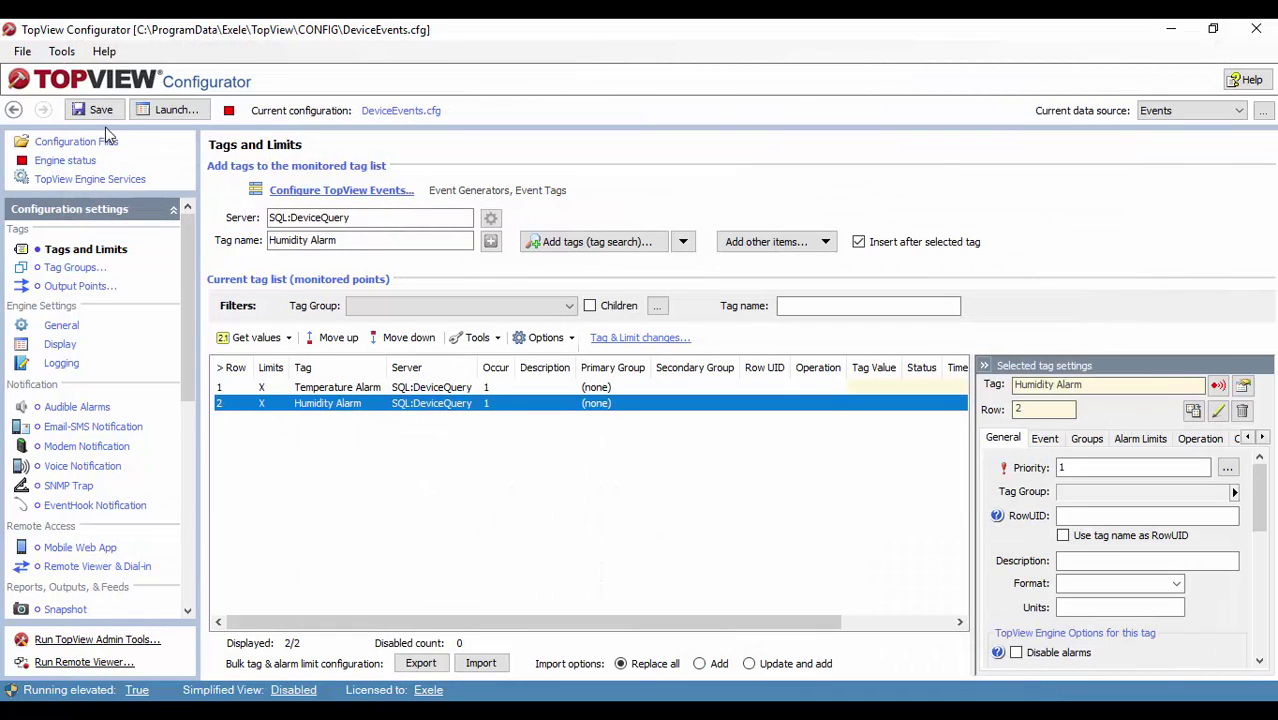
{"action": "left_click", "coordinate": [98, 111]}
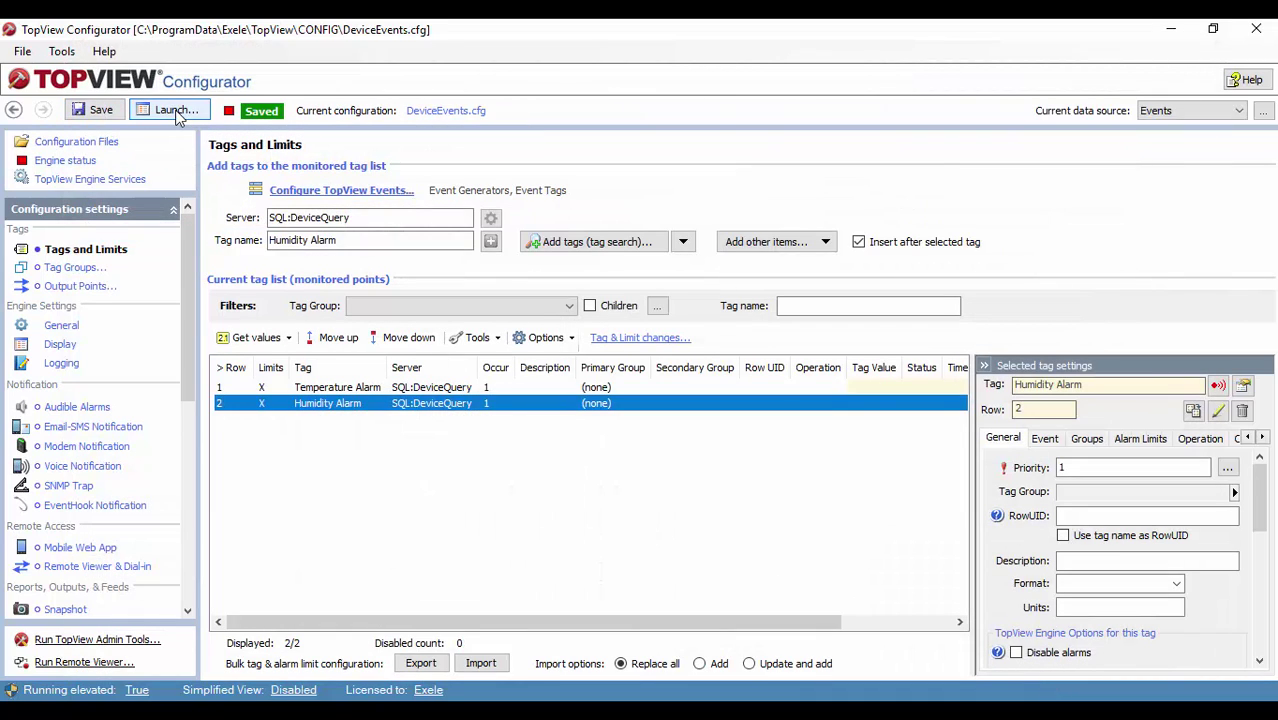
{"action": "left_click", "coordinate": [175, 111]}
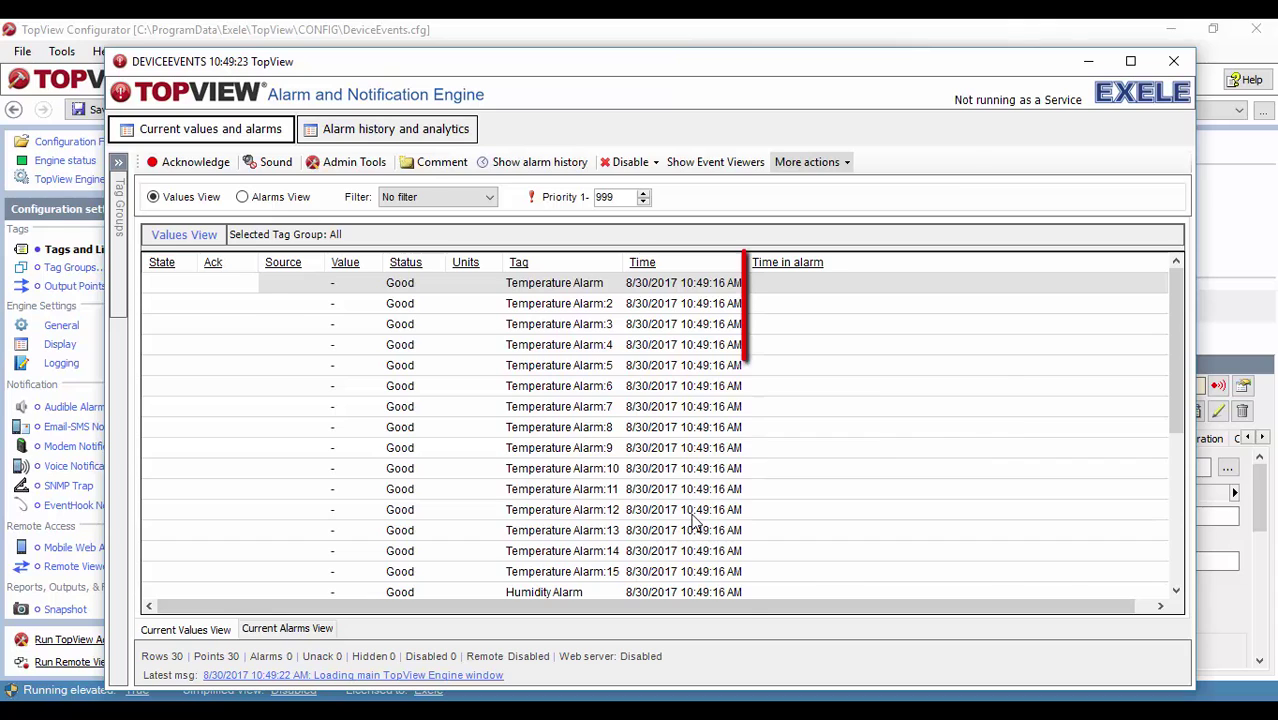
Step: Check the raised temperature and humidity alarms in Alarms View, then close the engine window
{"action": "mouse_move", "coordinate": [655, 527]}
{"action": "left_click_drag", "start_coordinate": [1173, 391], "coordinate": [1168, 552]}
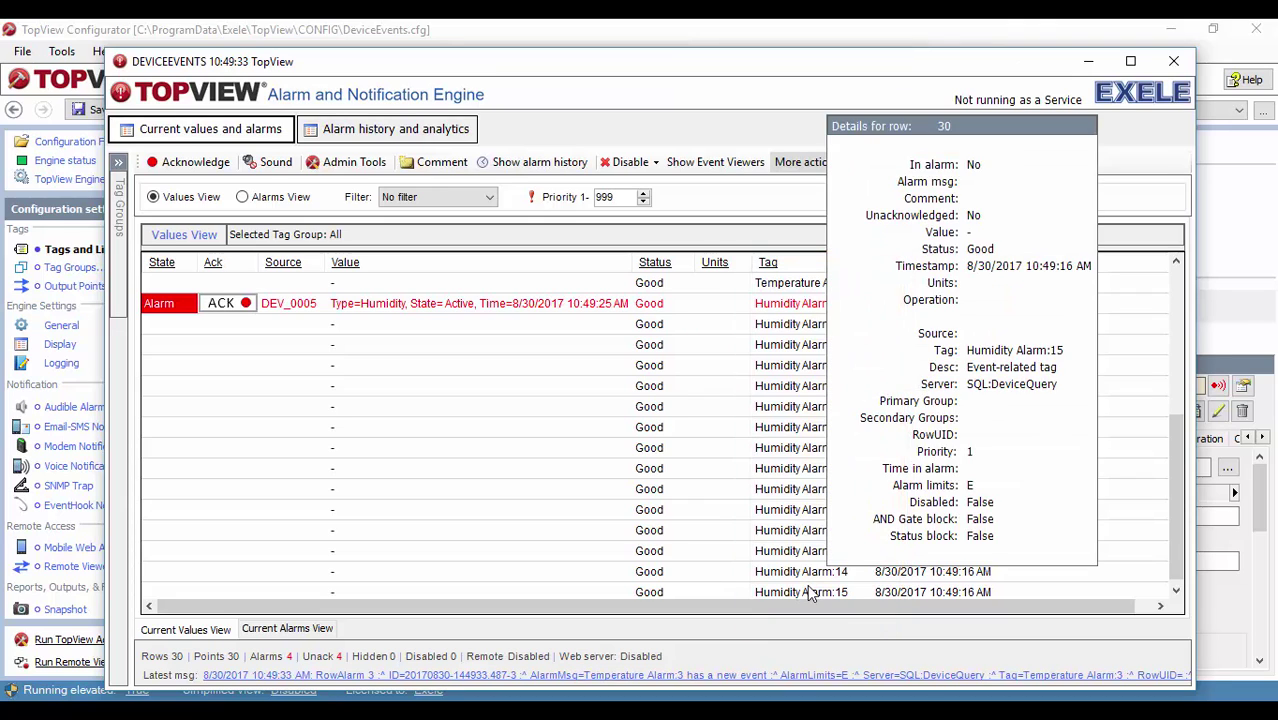
{"action": "left_click", "coordinate": [271, 199]}
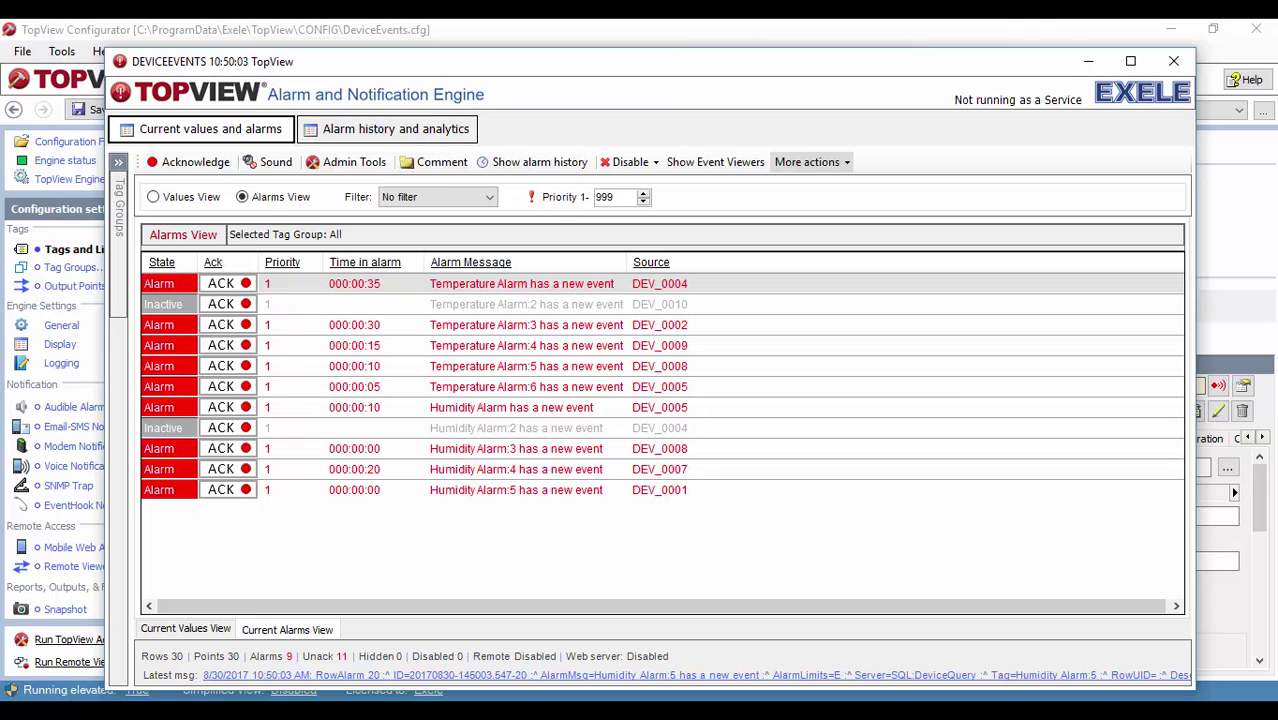
{"action": "key", "text": "alt+F4"}
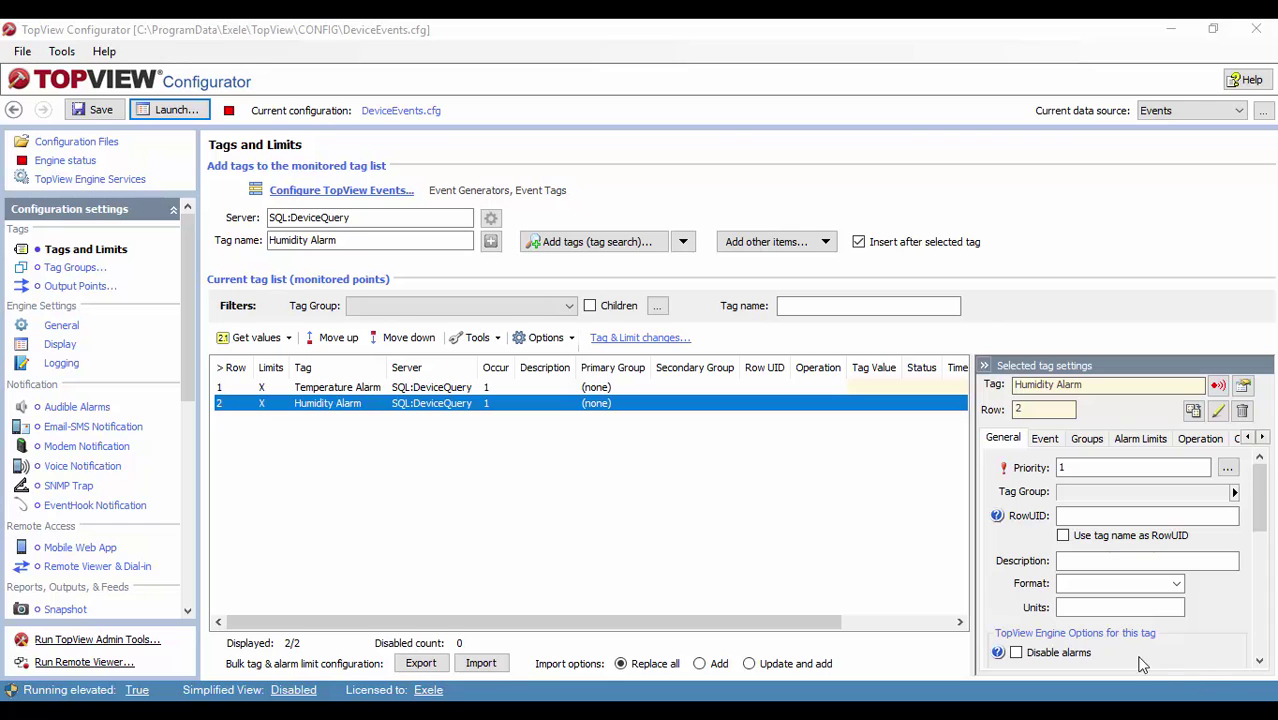
Step: Open Temperature Alarm's alarm limits and notification settings
{"action": "left_click", "coordinate": [350, 390]}
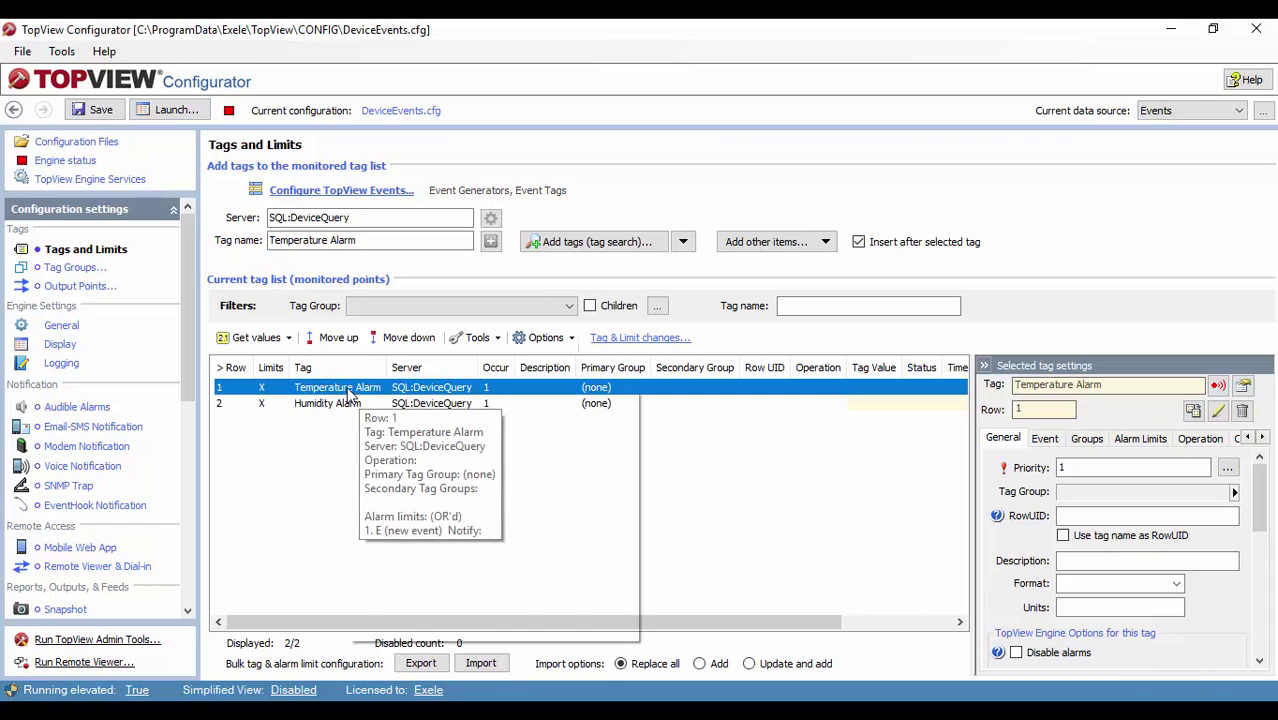
{"action": "right_click", "coordinate": [349, 392]}
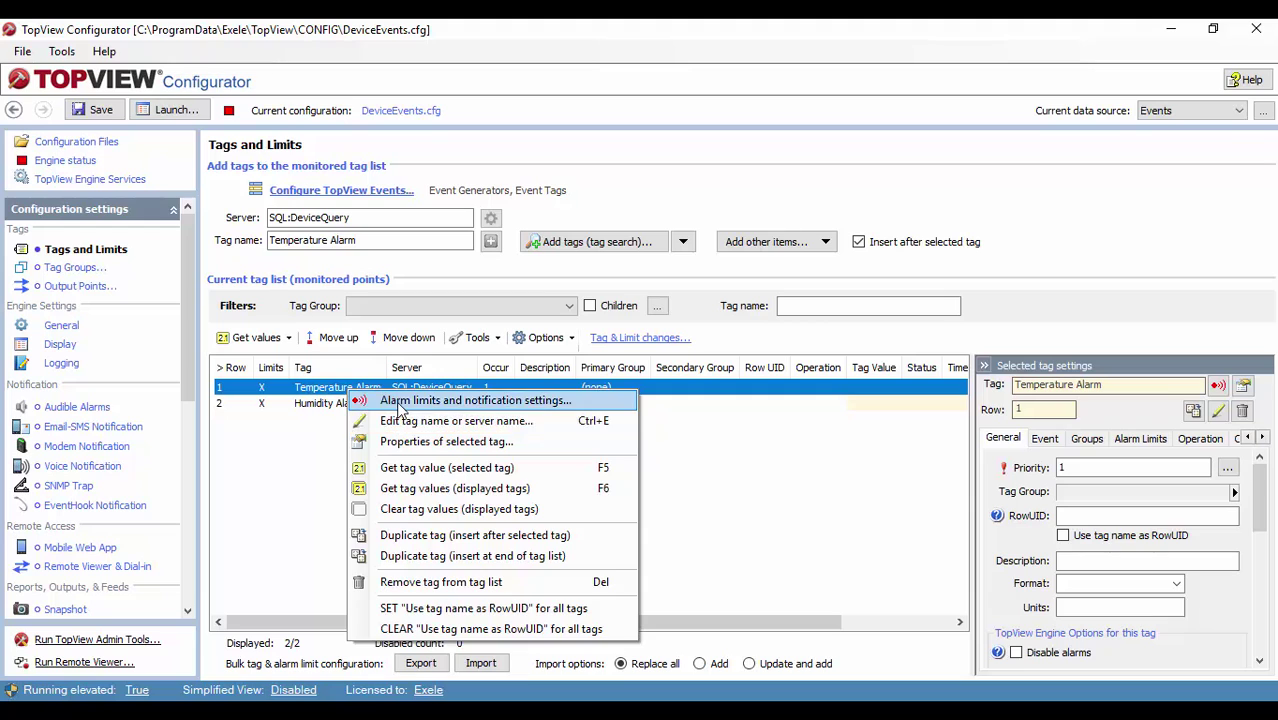
{"action": "left_click", "coordinate": [405, 401]}
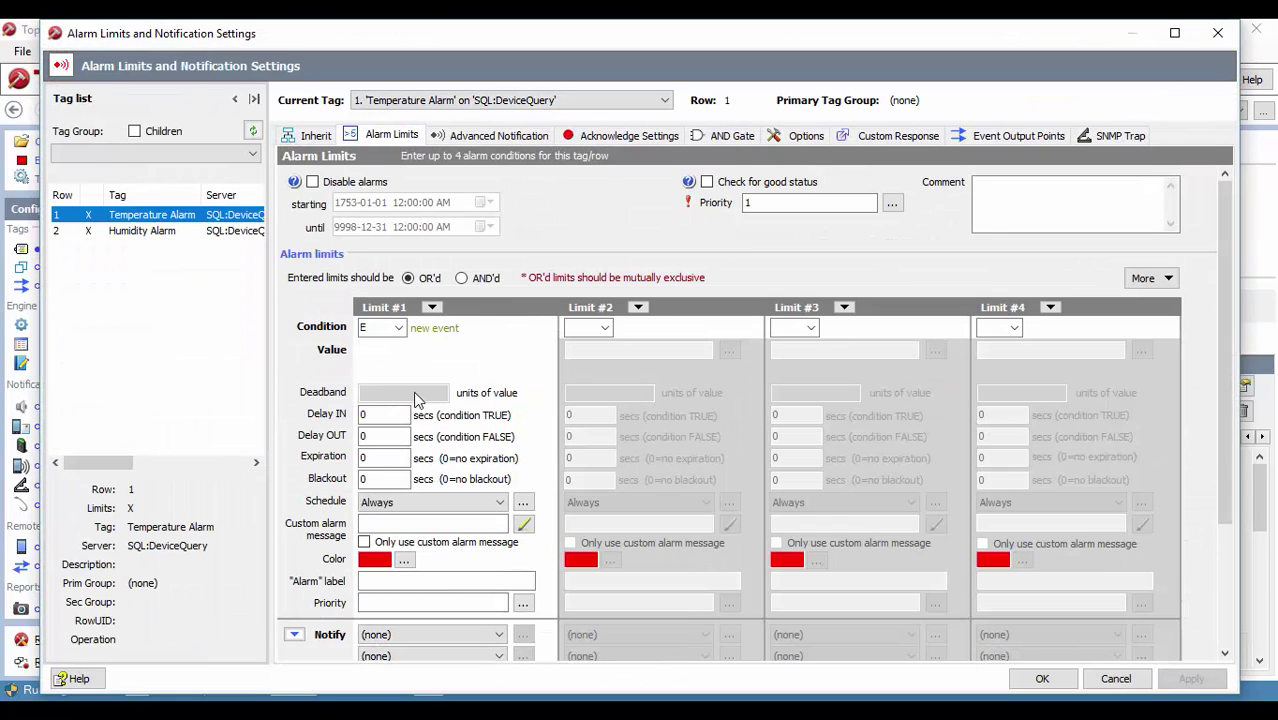
Step: Review the TopView Events fields available as custom message placeholders
{"action": "left_click", "coordinate": [436, 523]}
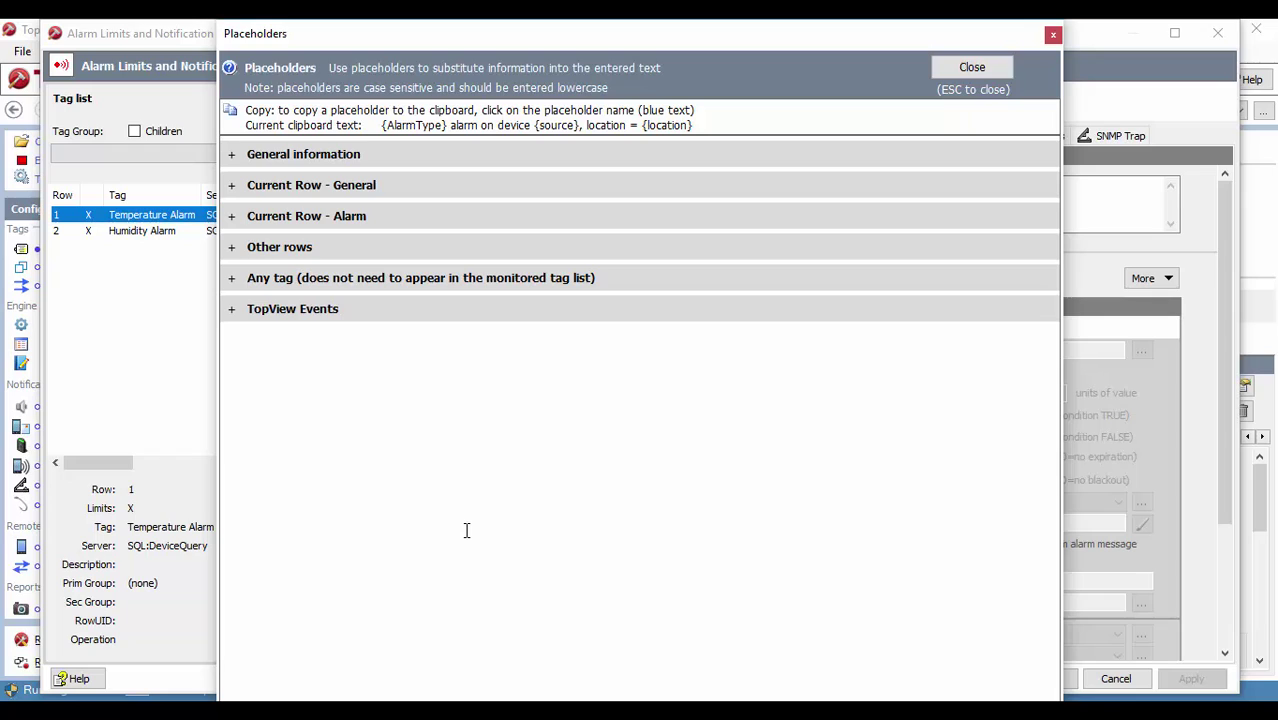
{"action": "left_click", "coordinate": [238, 313]}
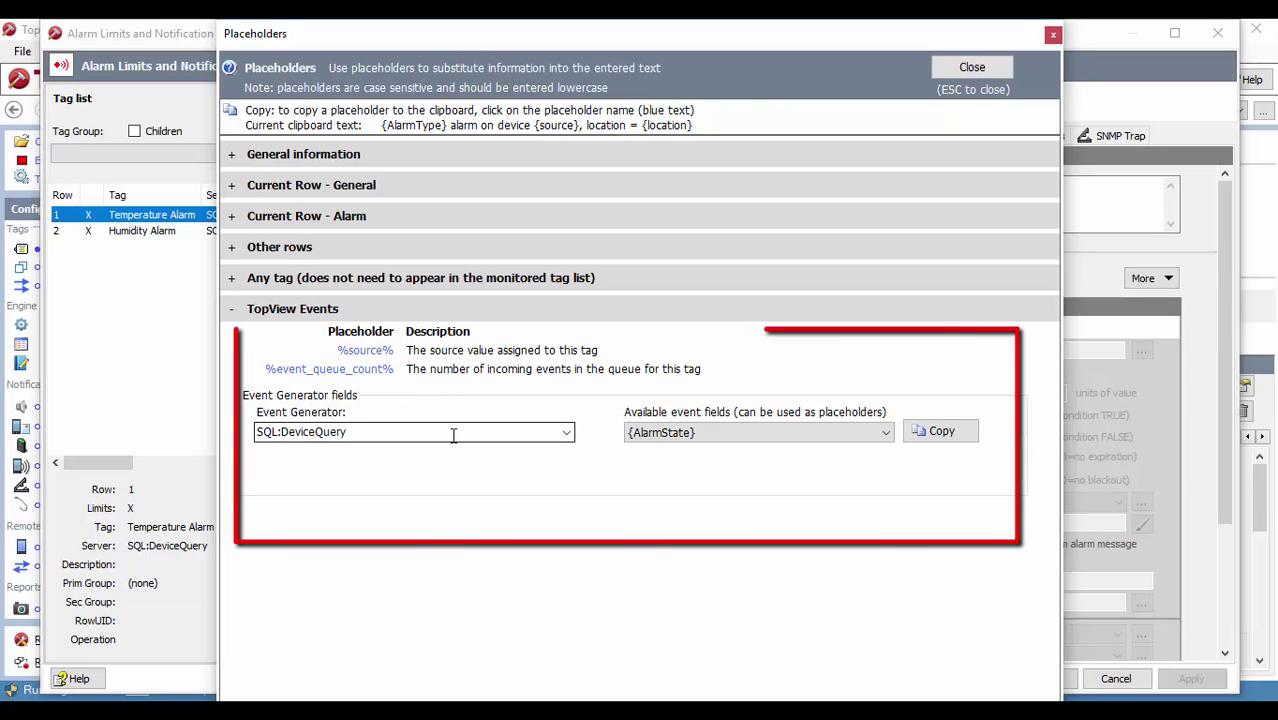
{"action": "left_click", "coordinate": [700, 432]}
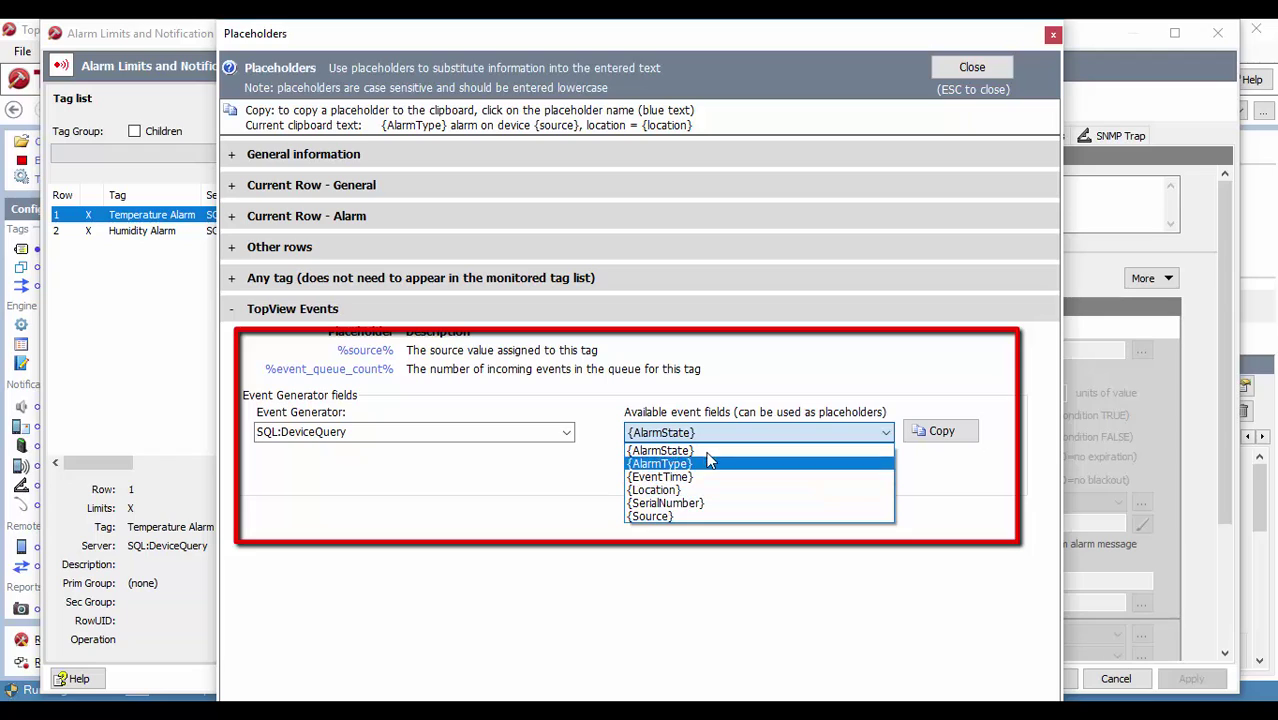
{"action": "left_click", "coordinate": [942, 464]}
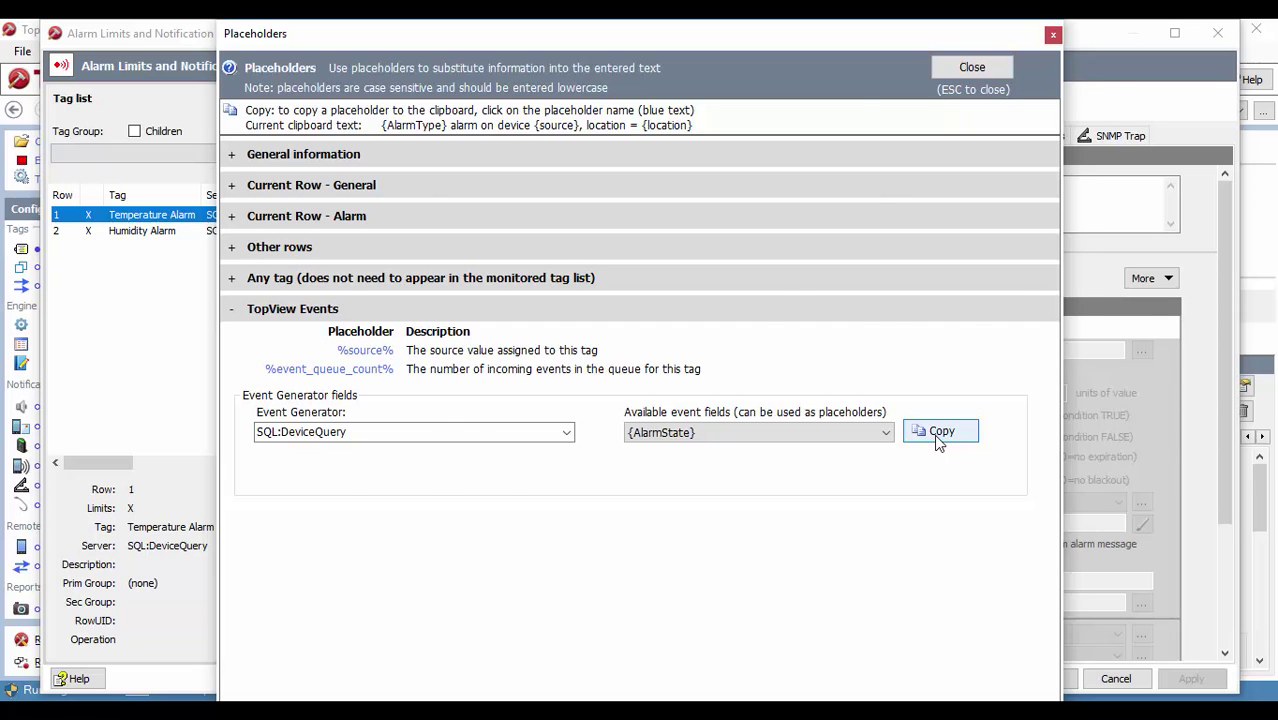
{"action": "left_click", "coordinate": [940, 432]}
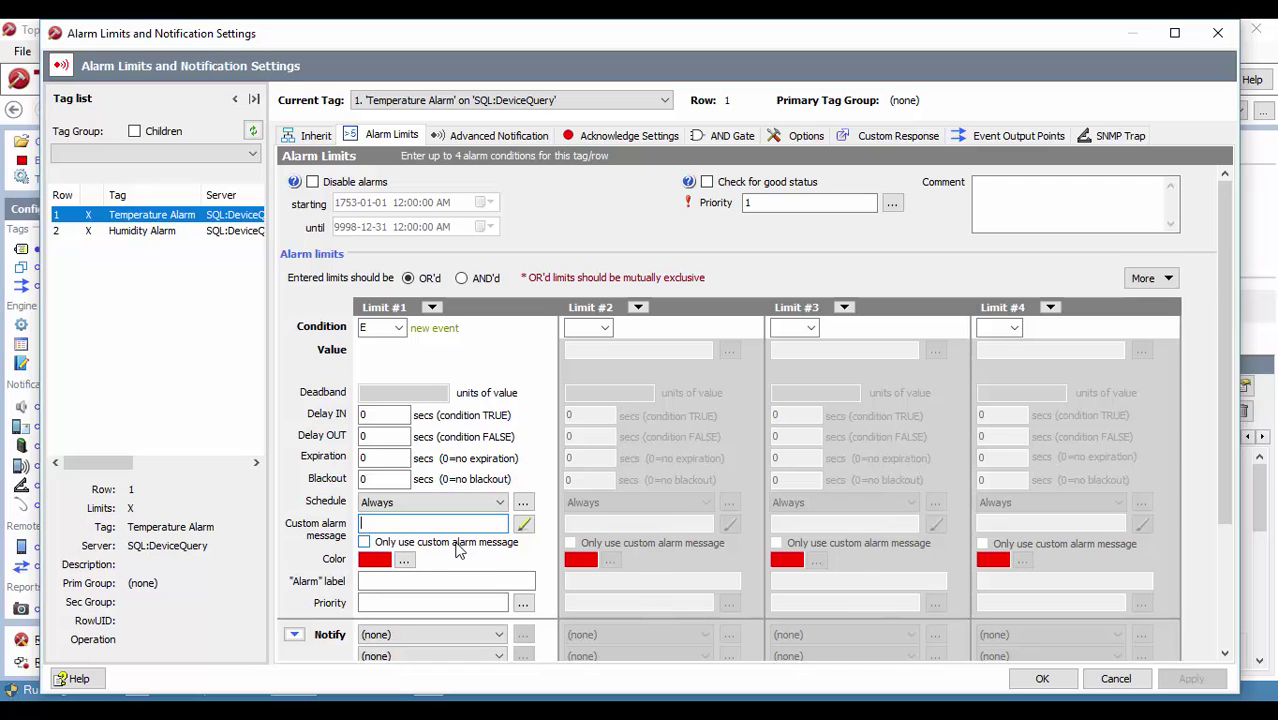
Step: Set Temperature Alarm's custom-only message '{AlarmType} alarm on device {source}, location = {location}' and apply
{"action": "right_click", "coordinate": [388, 526]}
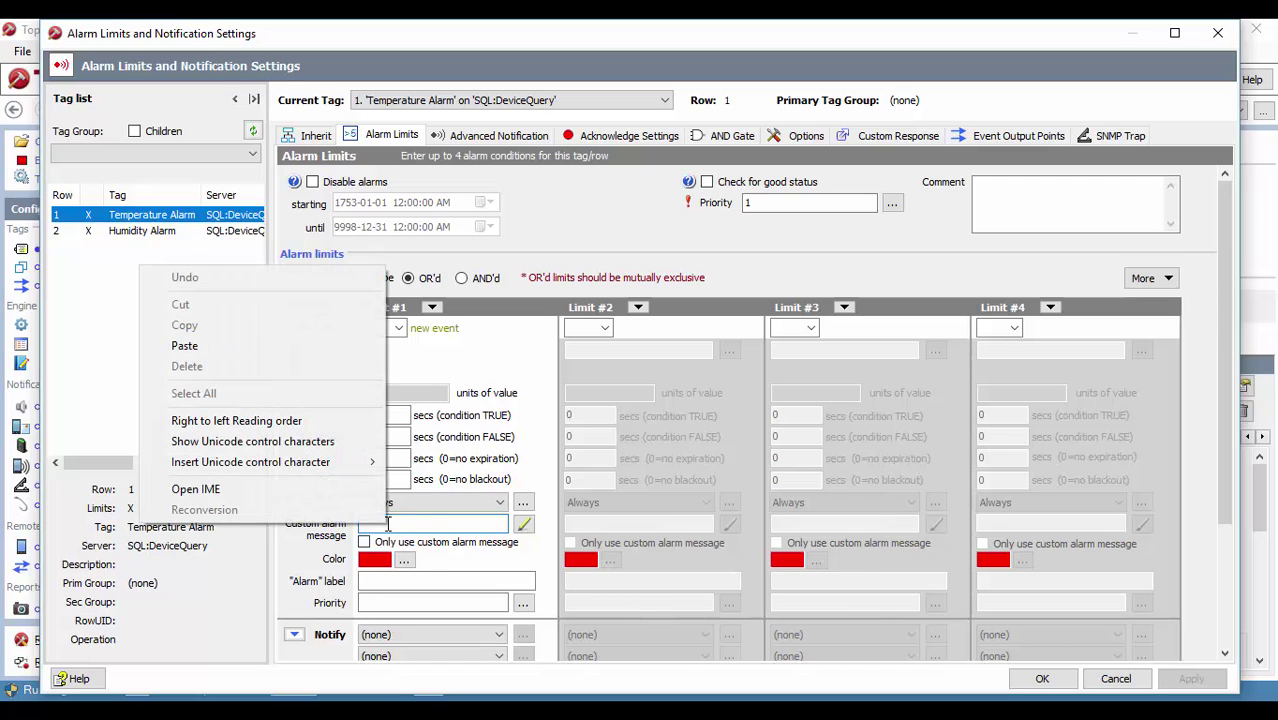
{"action": "left_click", "coordinate": [250, 346]}
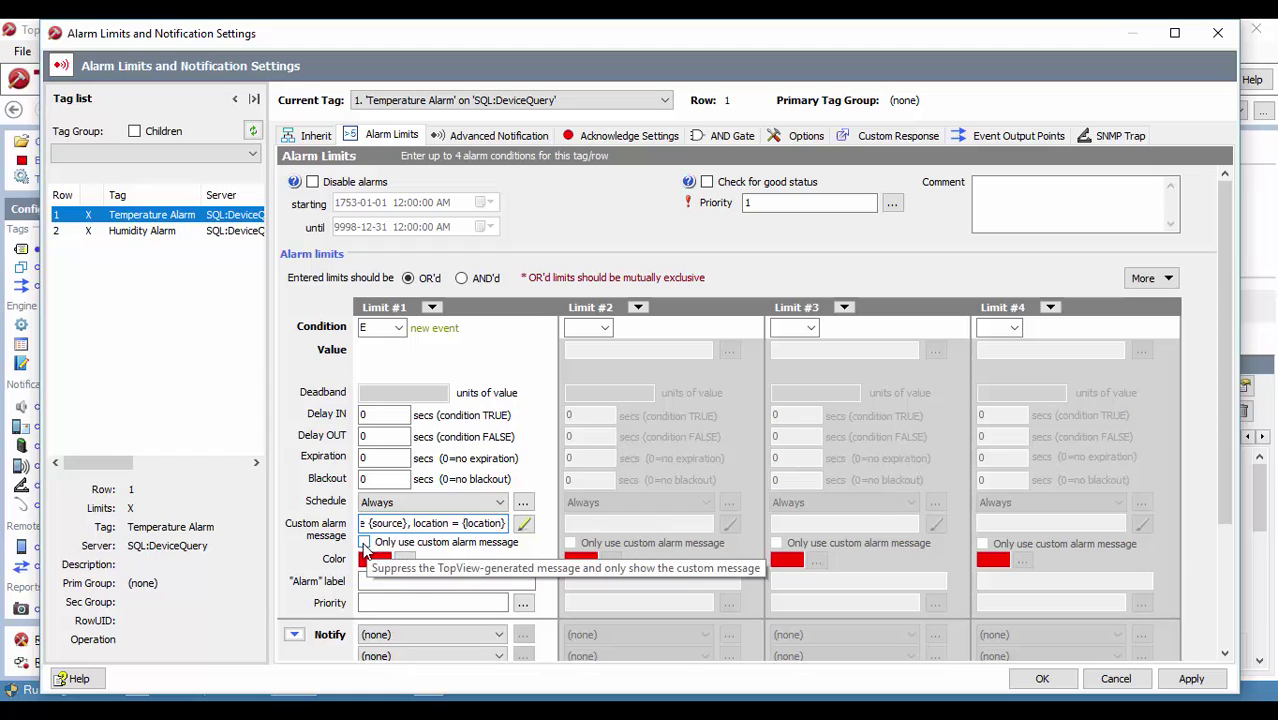
{"action": "left_click", "coordinate": [522, 523]}
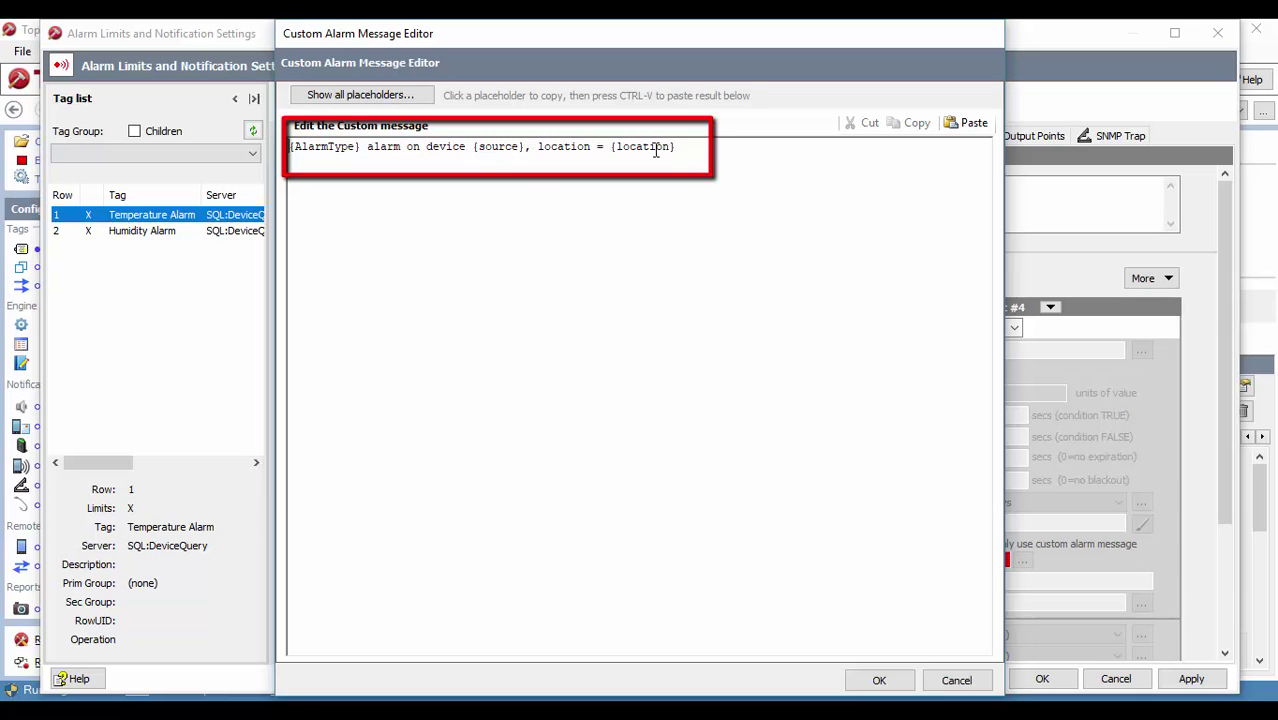
{"action": "left_click", "coordinate": [880, 681]}
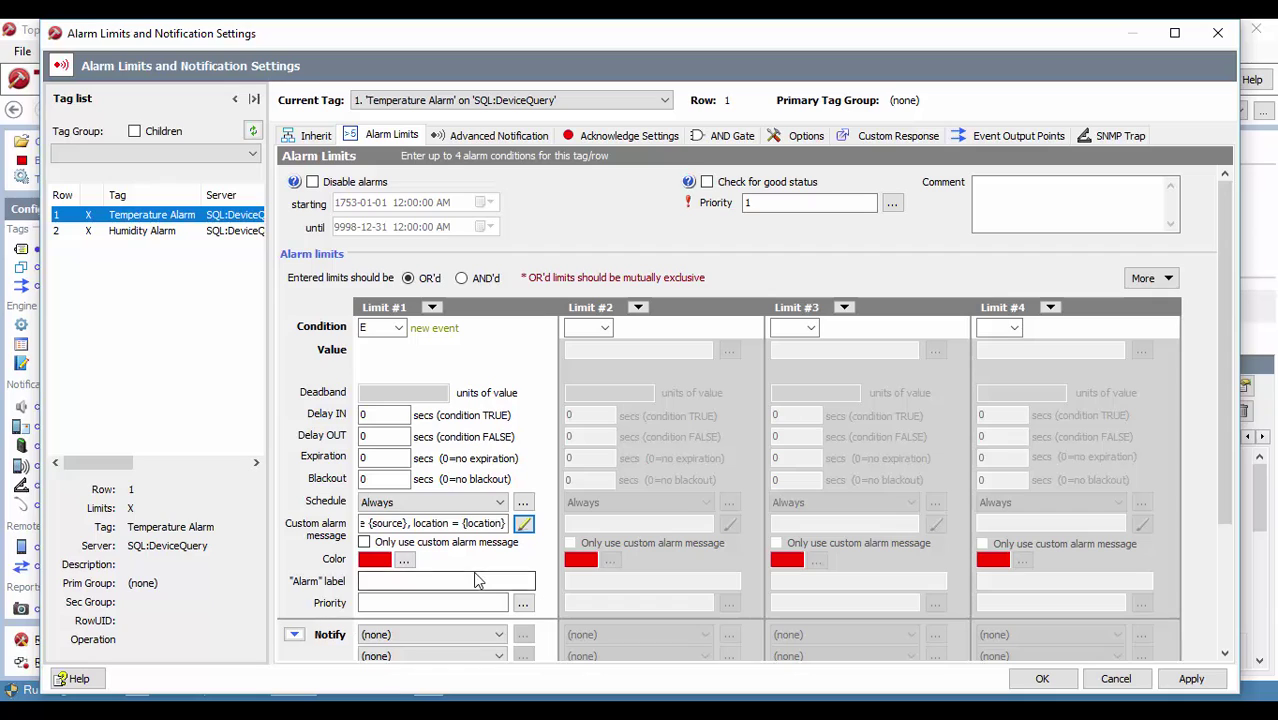
{"action": "left_click", "coordinate": [365, 543]}
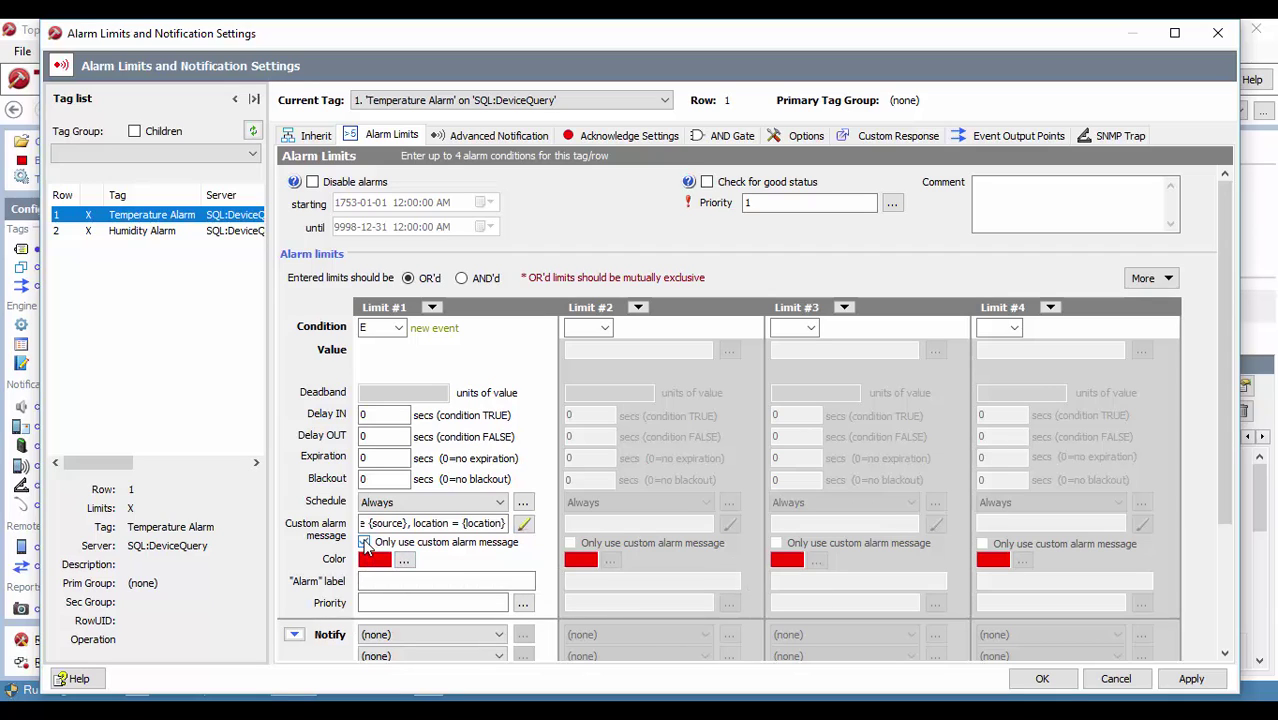
{"action": "left_click", "coordinate": [1191, 679]}
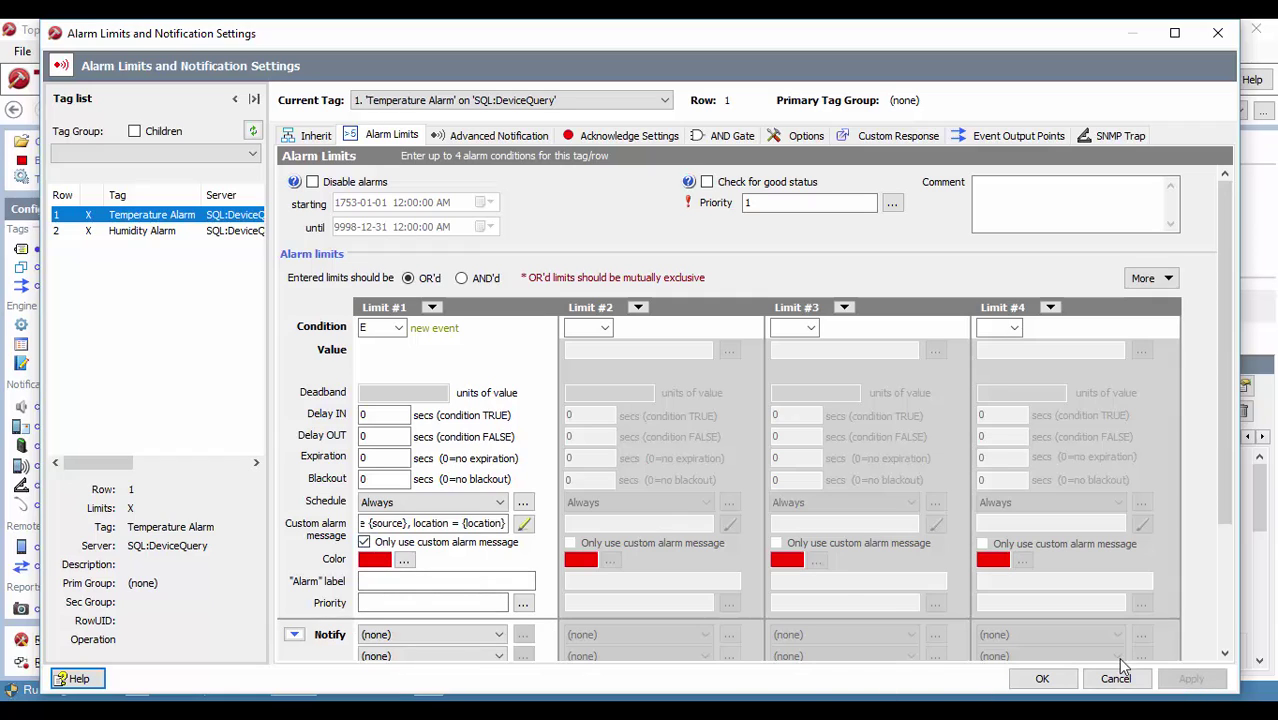
Step: Give Humidity Alarm the same custom-only alarm message and apply it
{"action": "left_click", "coordinate": [157, 232]}
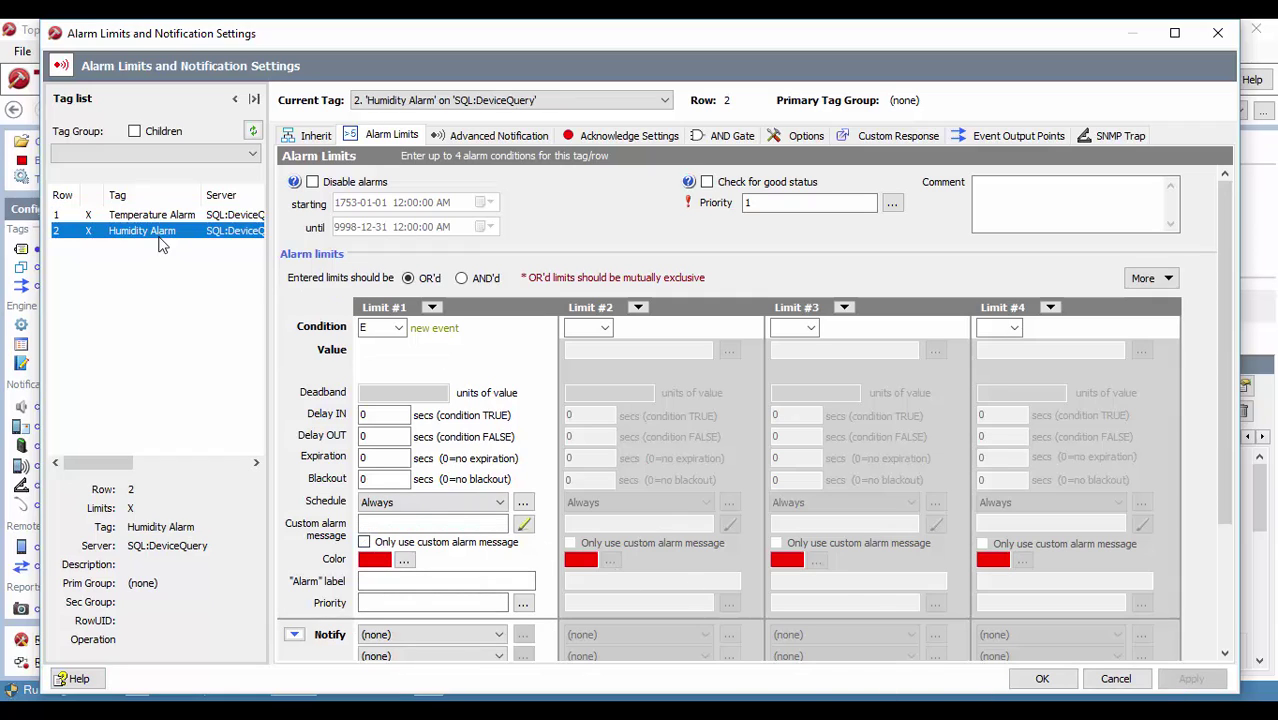
{"action": "right_click", "coordinate": [389, 526]}
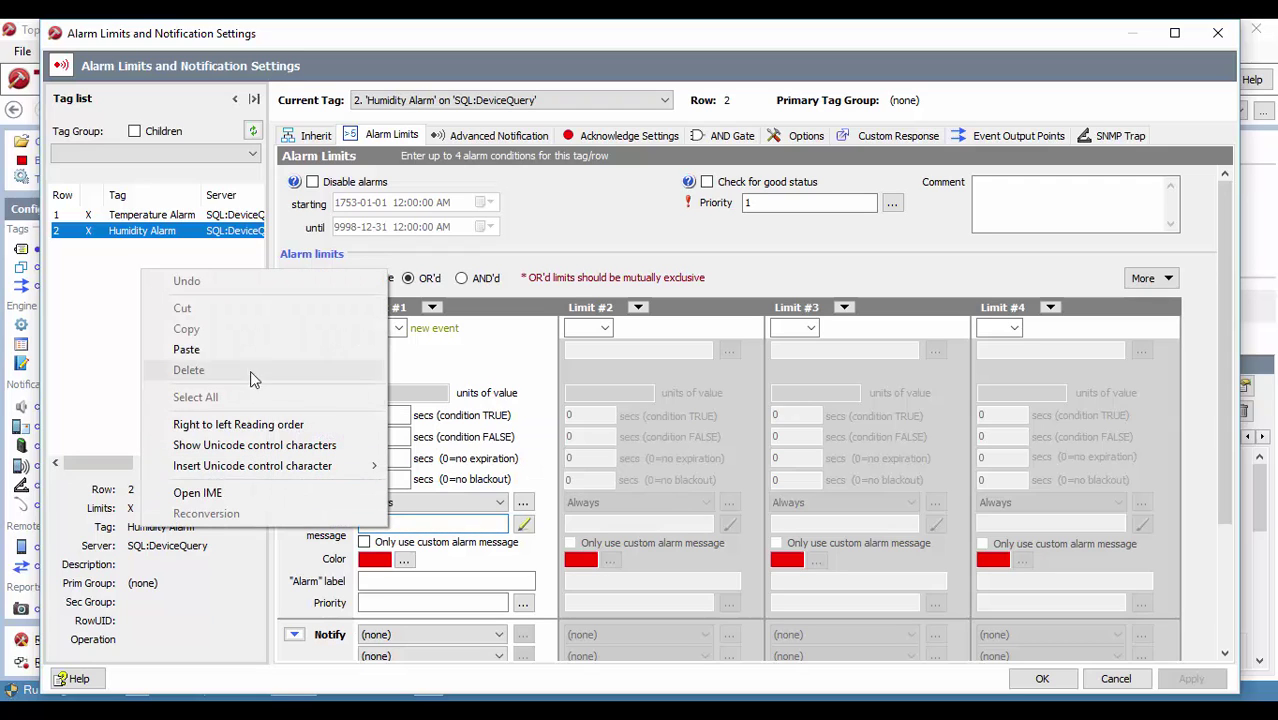
{"action": "left_click", "coordinate": [186, 349]}
{"action": "left_click", "coordinate": [364, 542]}
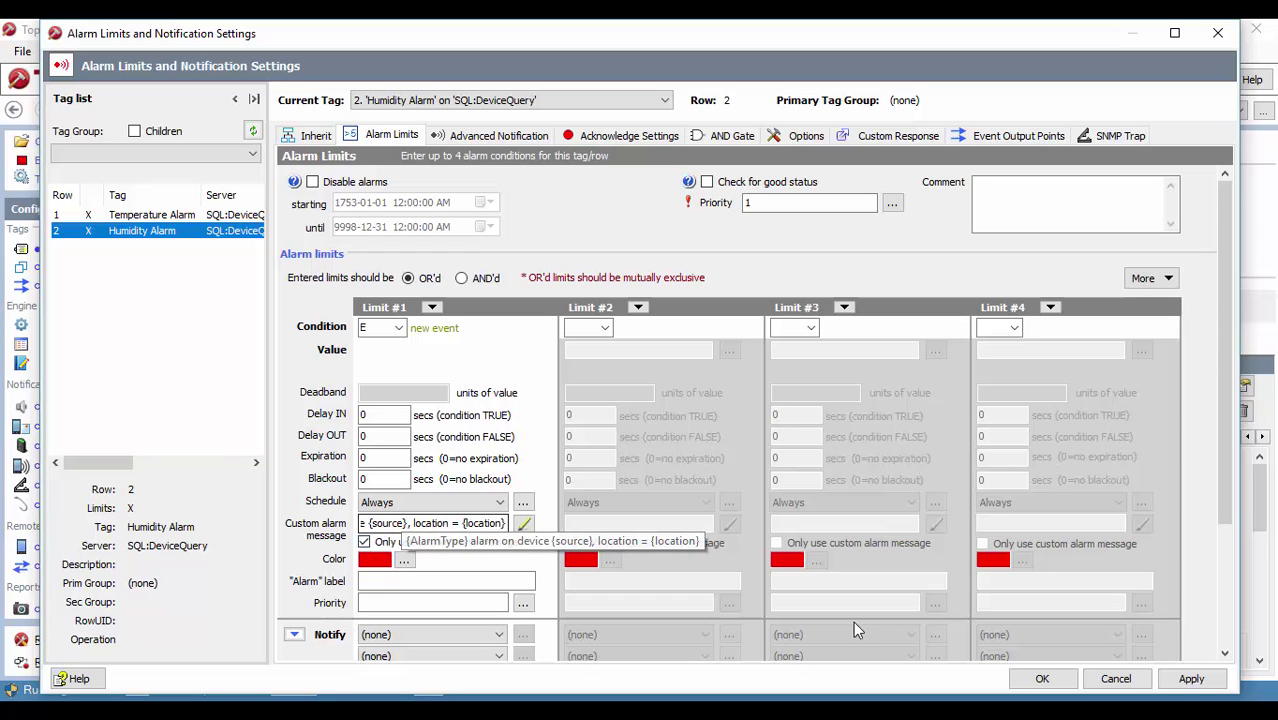
{"action": "left_click", "coordinate": [1188, 679]}
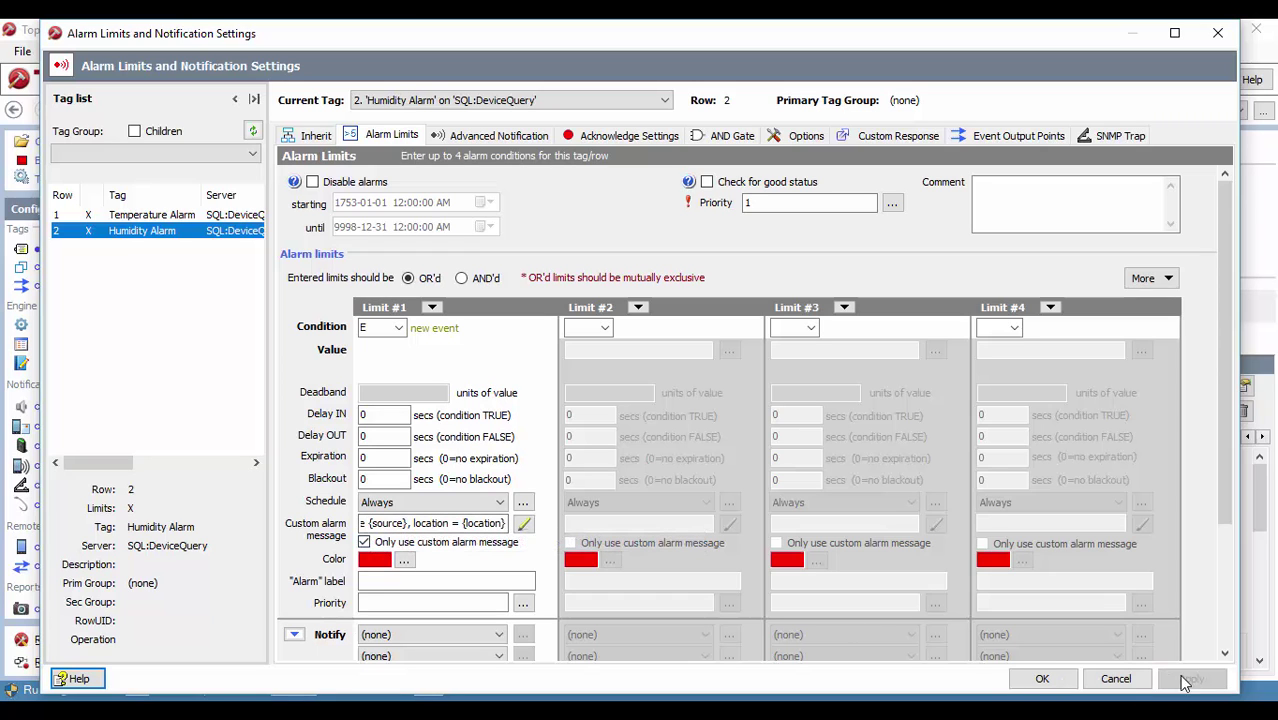
Step: Save the configuration and launch the alarm engine, showing only active alarms
{"action": "left_click", "coordinate": [1042, 679]}
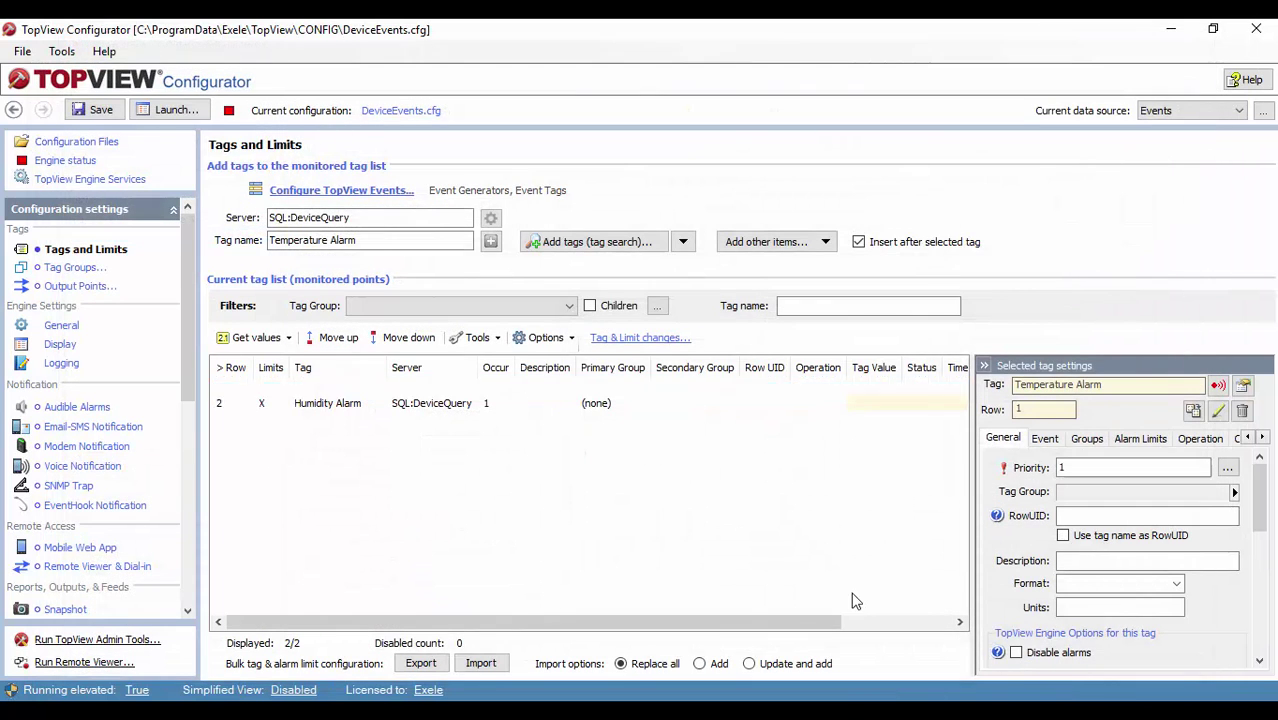
{"action": "left_click", "coordinate": [100, 110]}
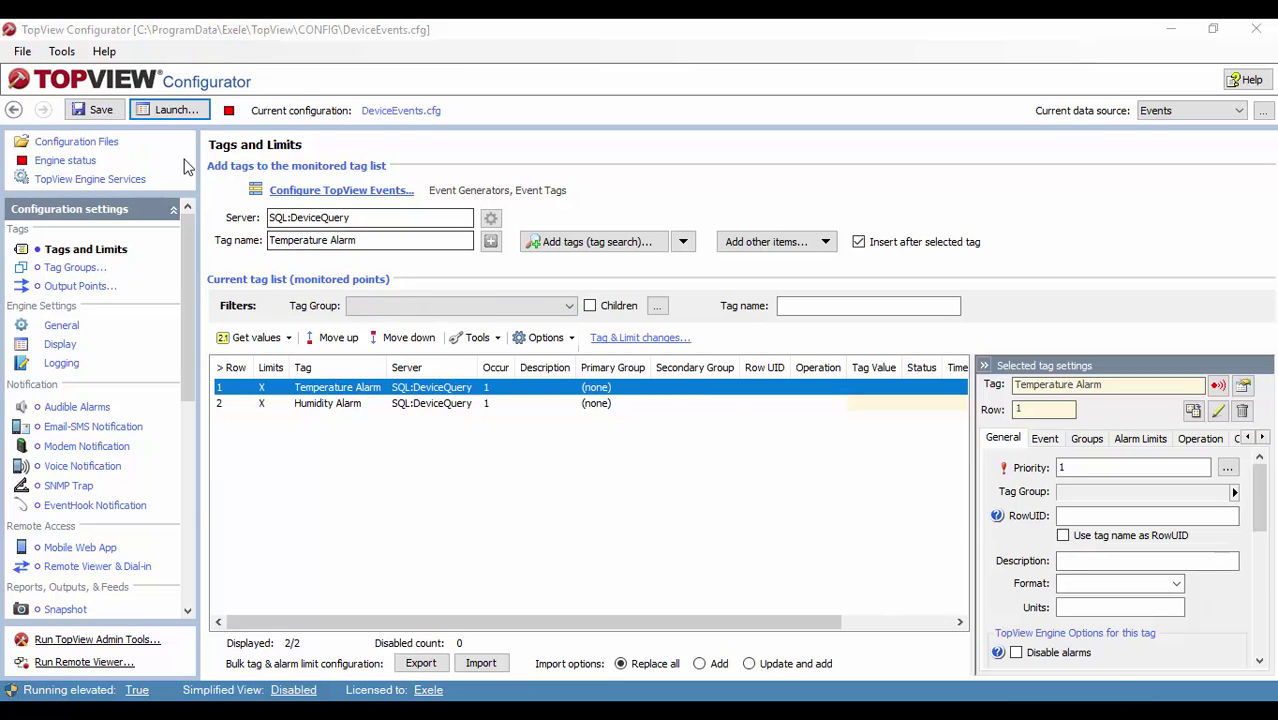
{"action": "left_click", "coordinate": [112, 117]}
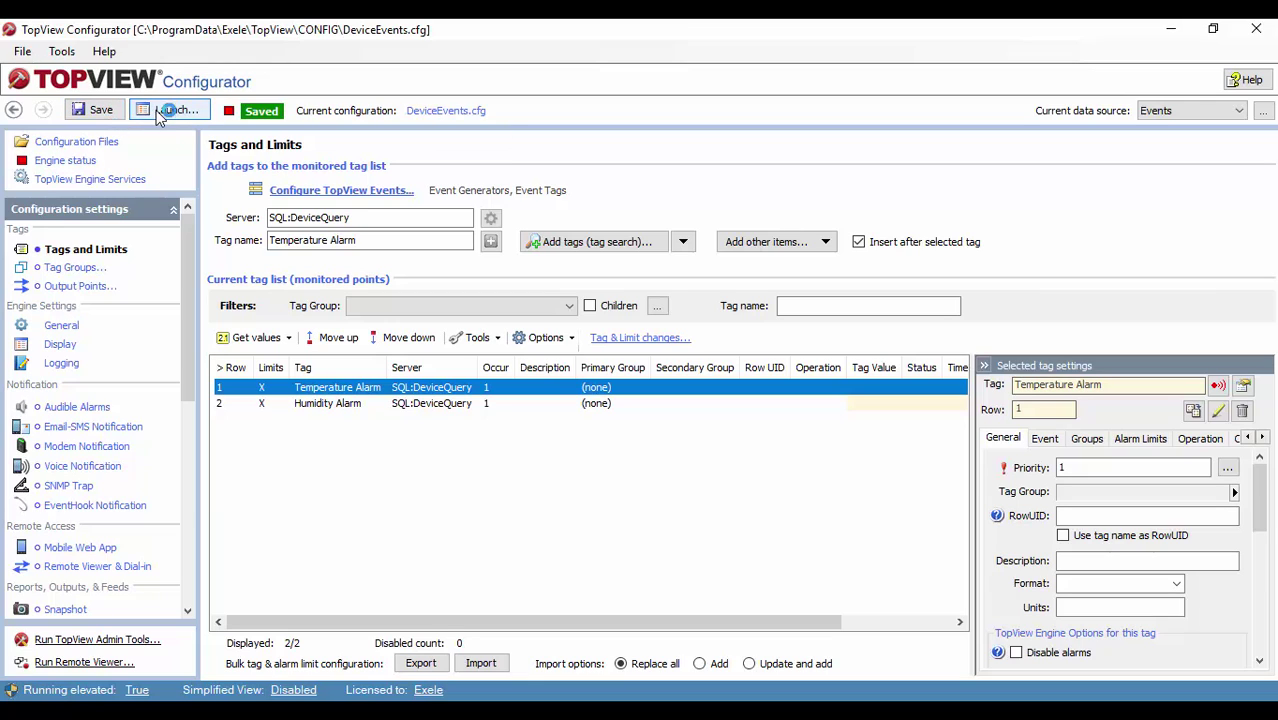
{"action": "left_click", "coordinate": [175, 118]}
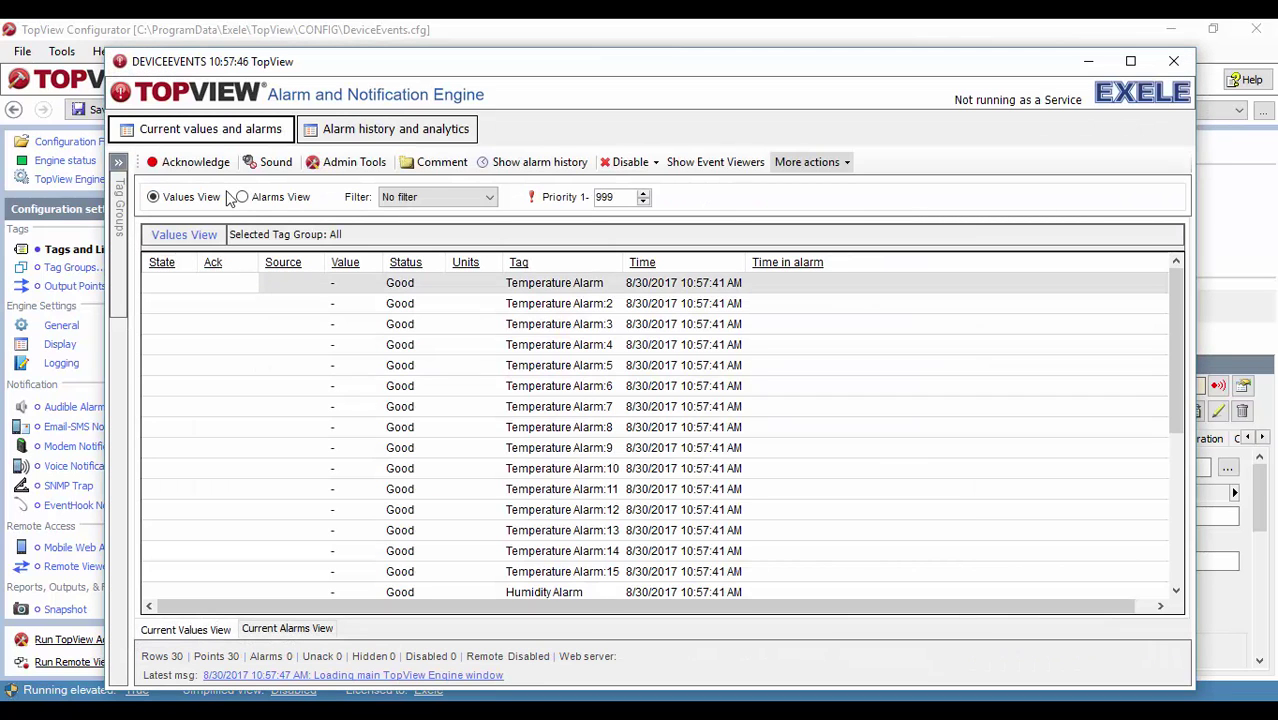
{"action": "left_click", "coordinate": [242, 197]}
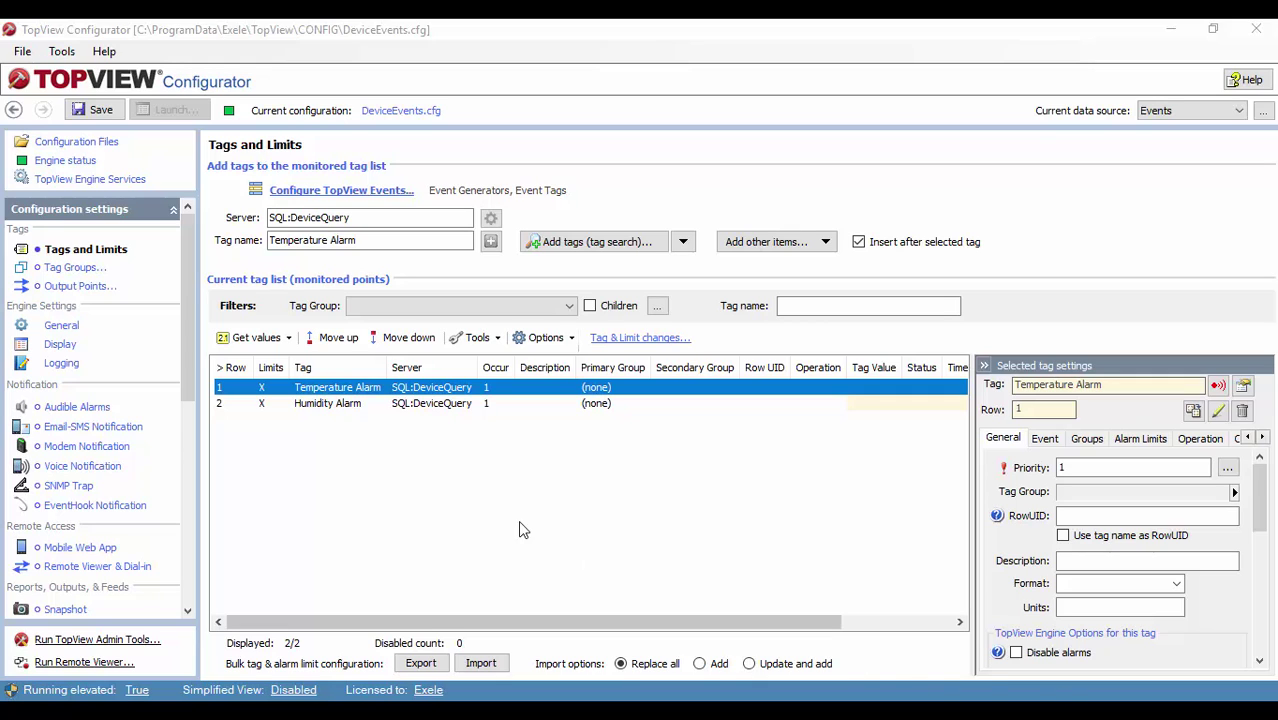
Step: Enable Email-SMS notification using global outgoing mail settings and begin entering the From address
{"action": "left_click", "coordinate": [126, 430]}
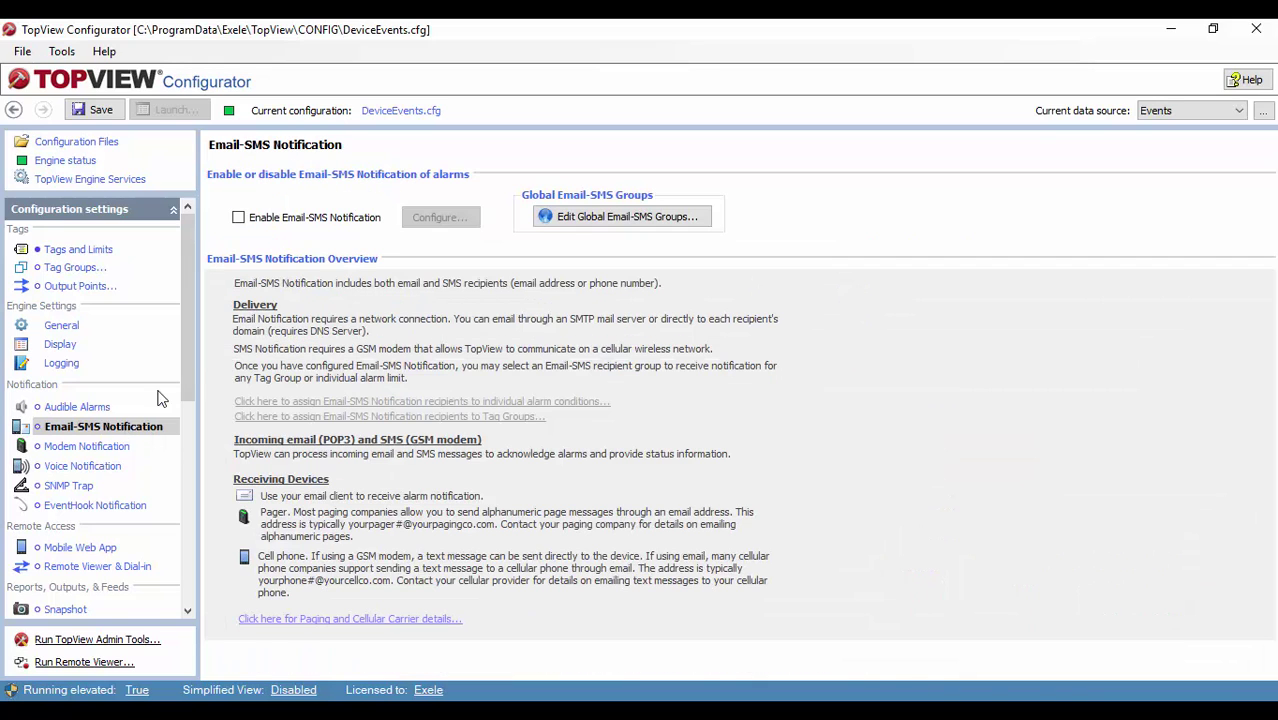
{"action": "left_click", "coordinate": [280, 218]}
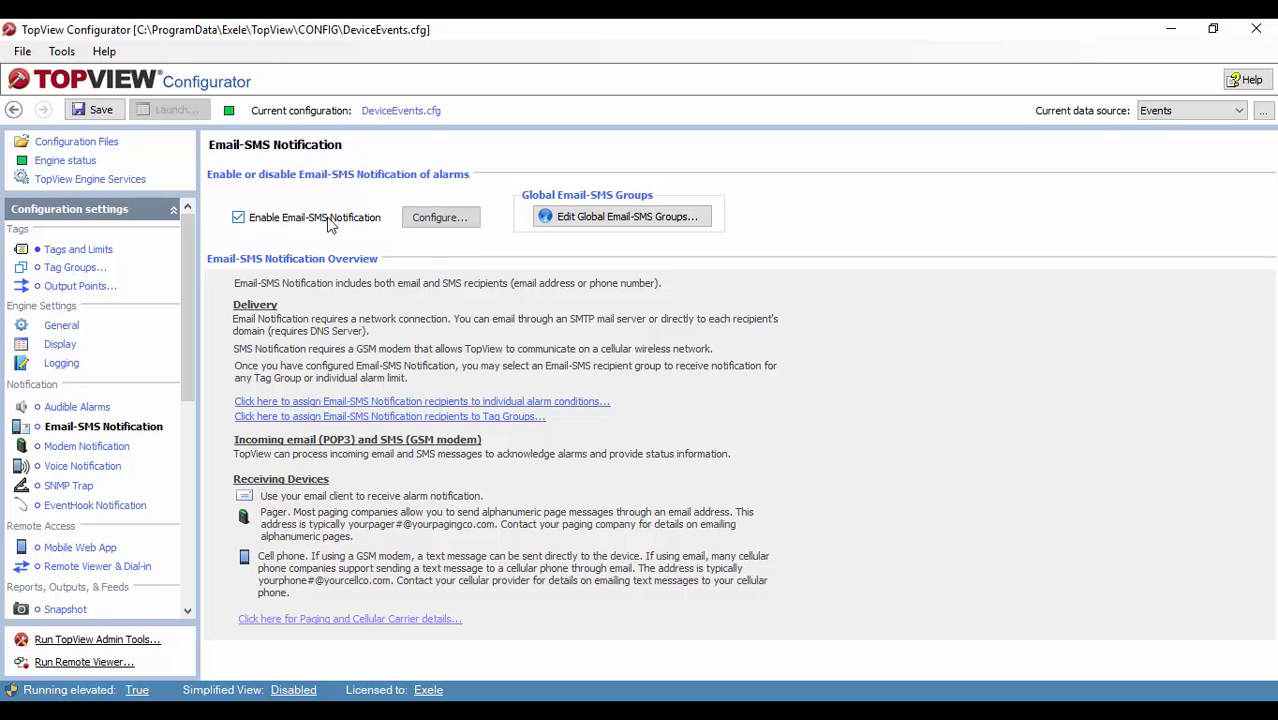
{"action": "left_click", "coordinate": [430, 218]}
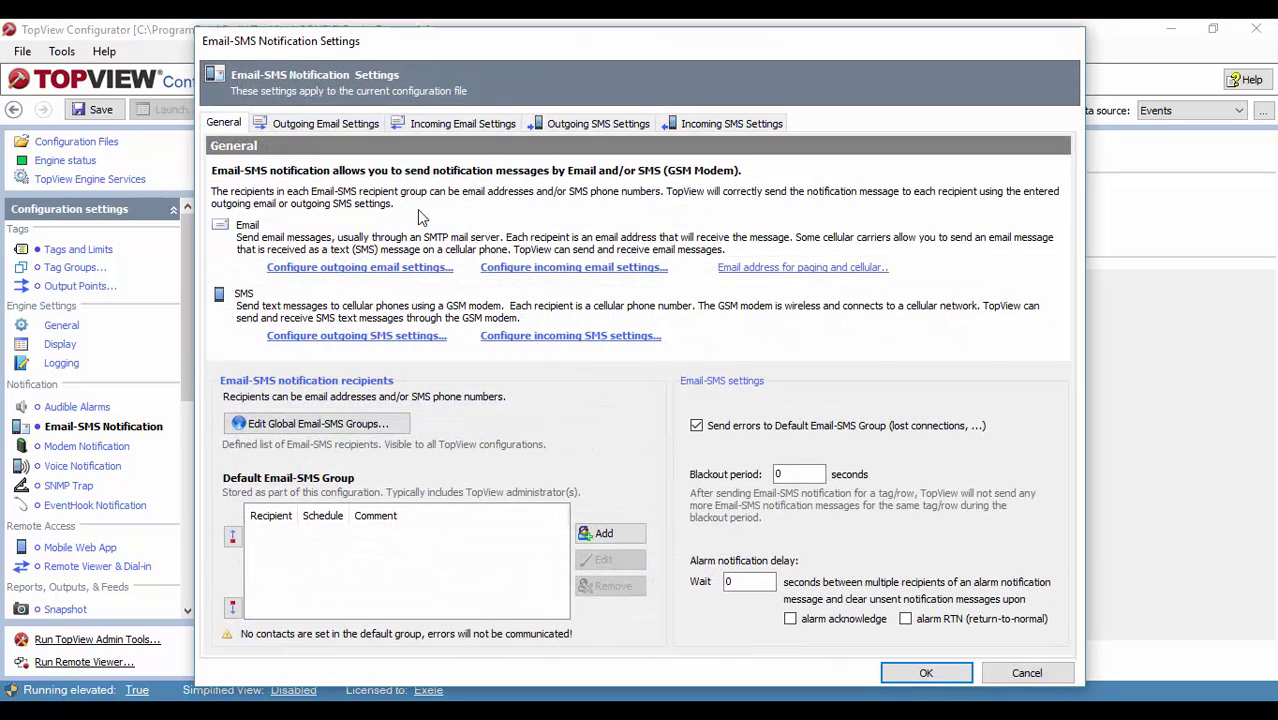
{"action": "left_click", "coordinate": [337, 125]}
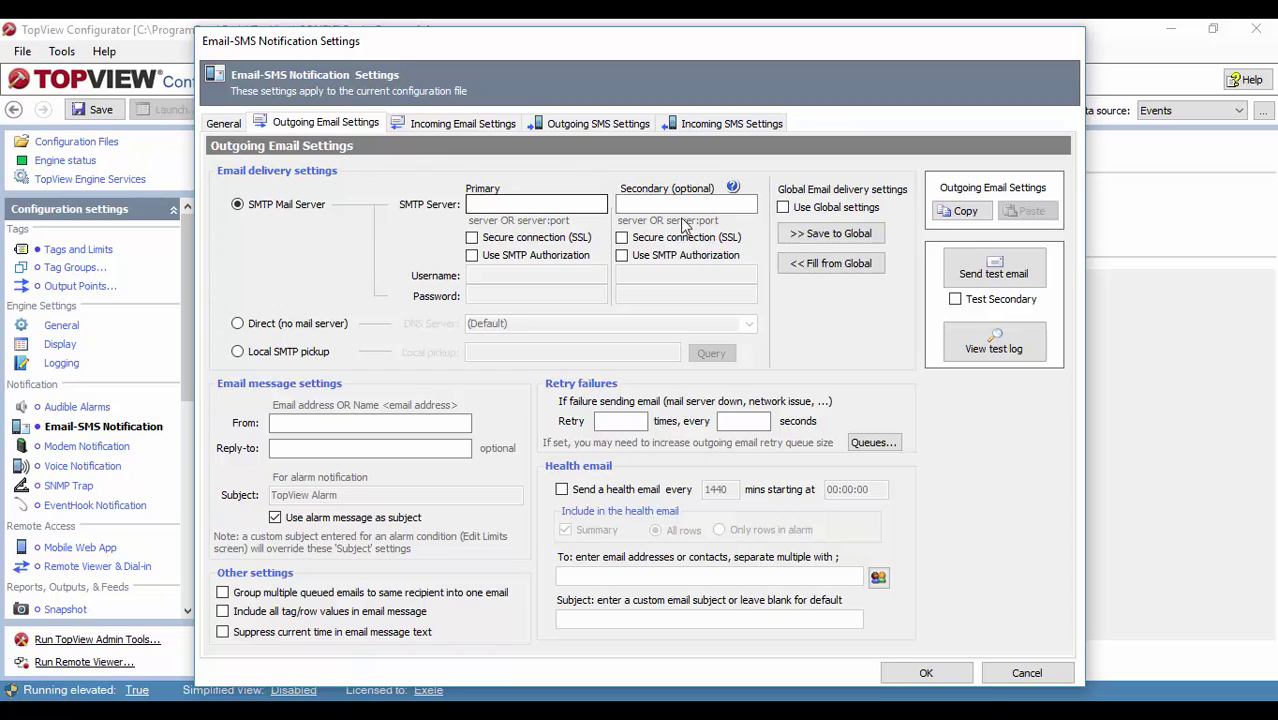
{"action": "left_click", "coordinate": [783, 208]}
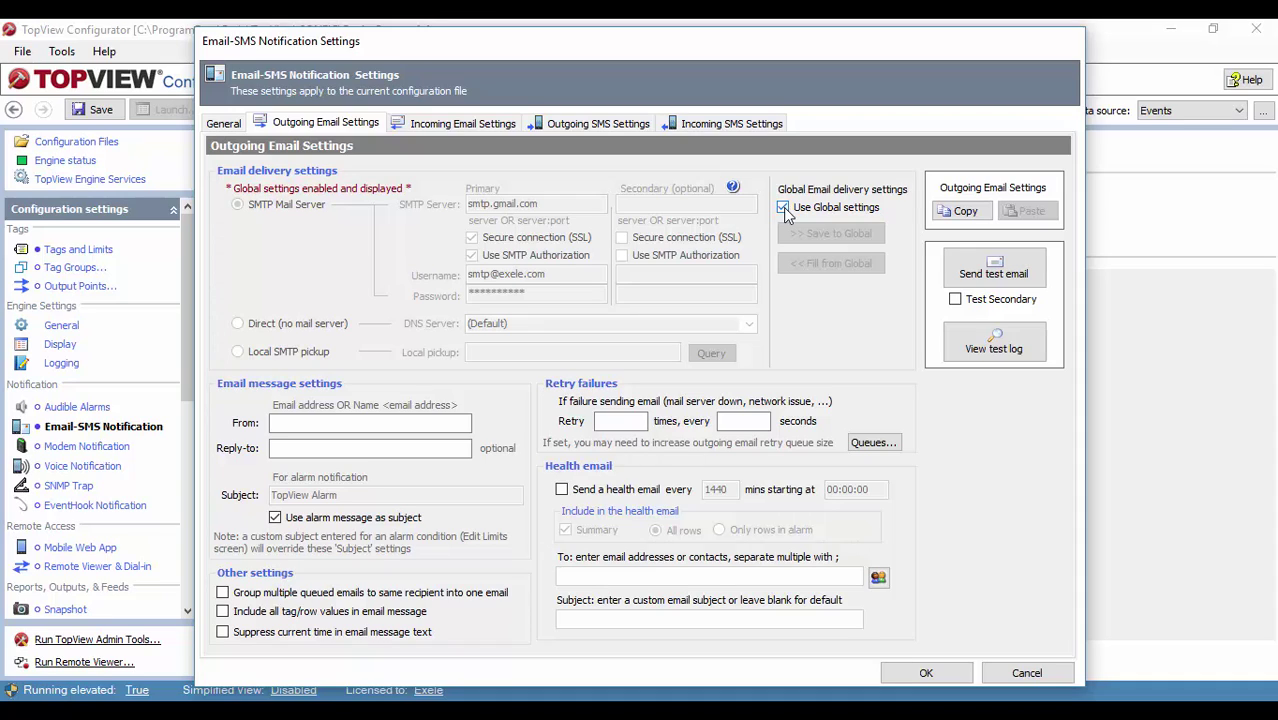
{"action": "left_click", "coordinate": [274, 425]}
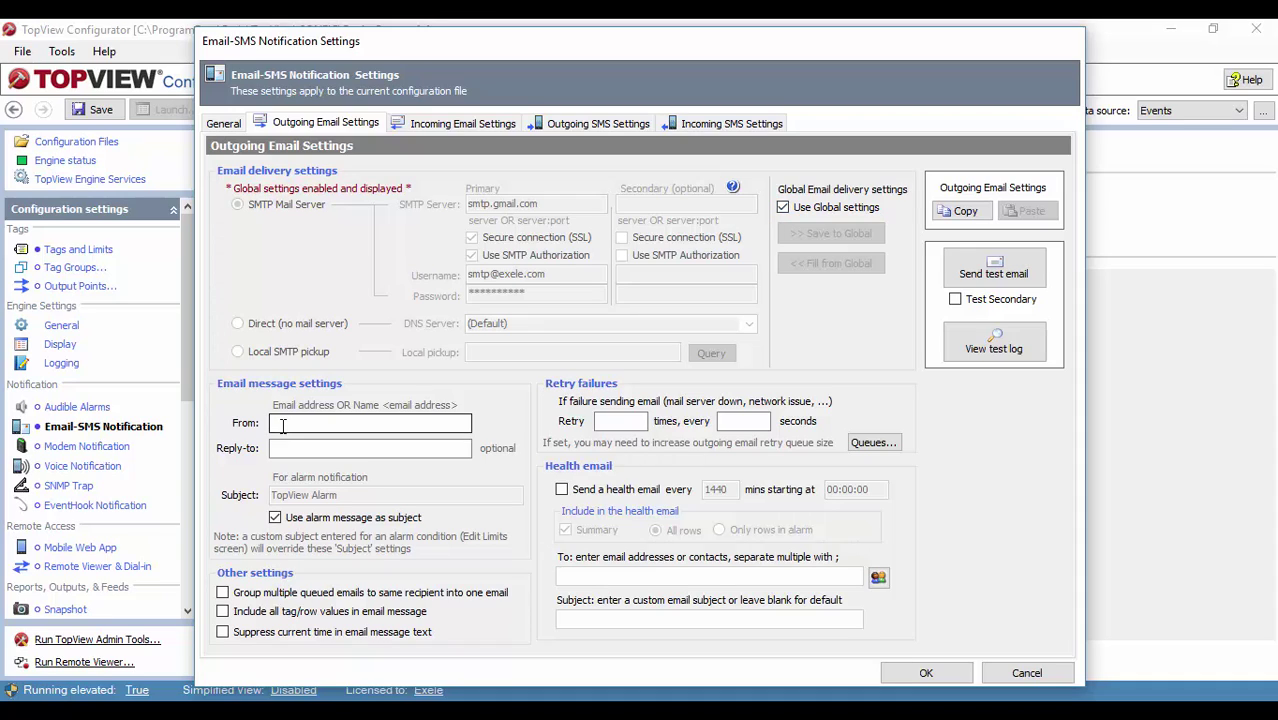
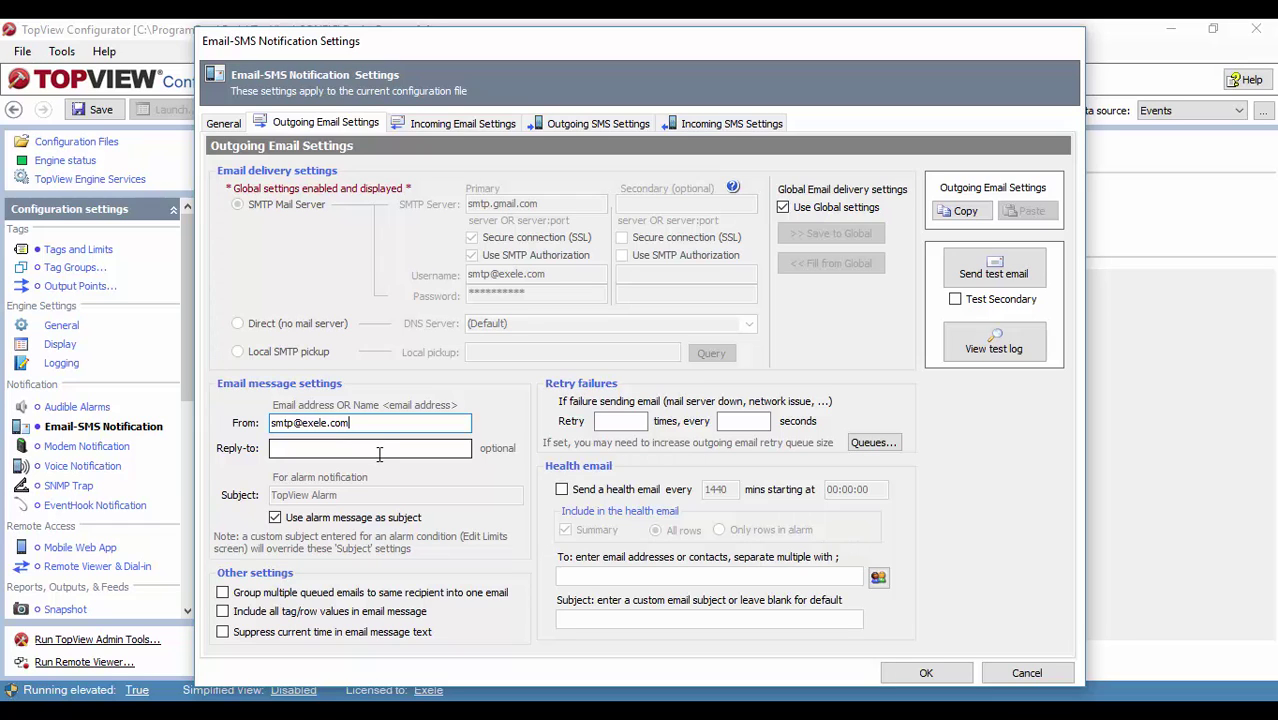
Step: Add a recipient e-mail address to the Default Email-SMS Group and confirm the settings
{"action": "left_click", "coordinate": [224, 123]}
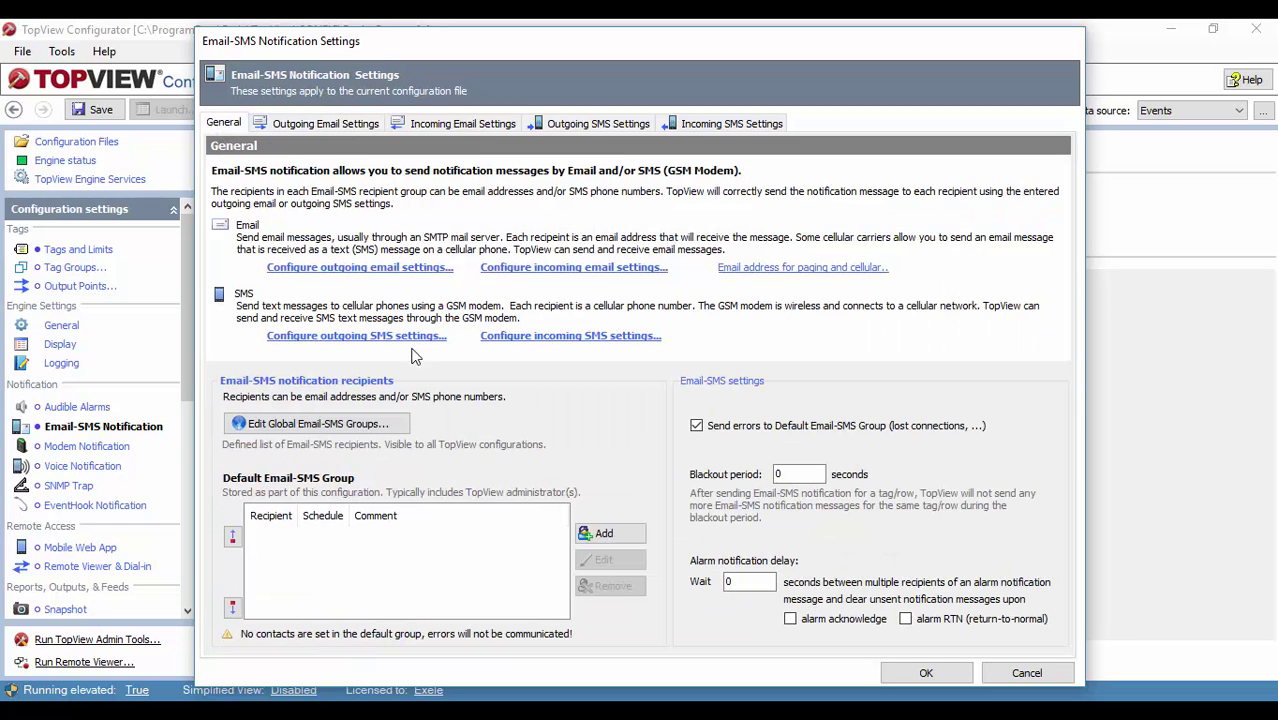
{"action": "left_click", "coordinate": [612, 533]}
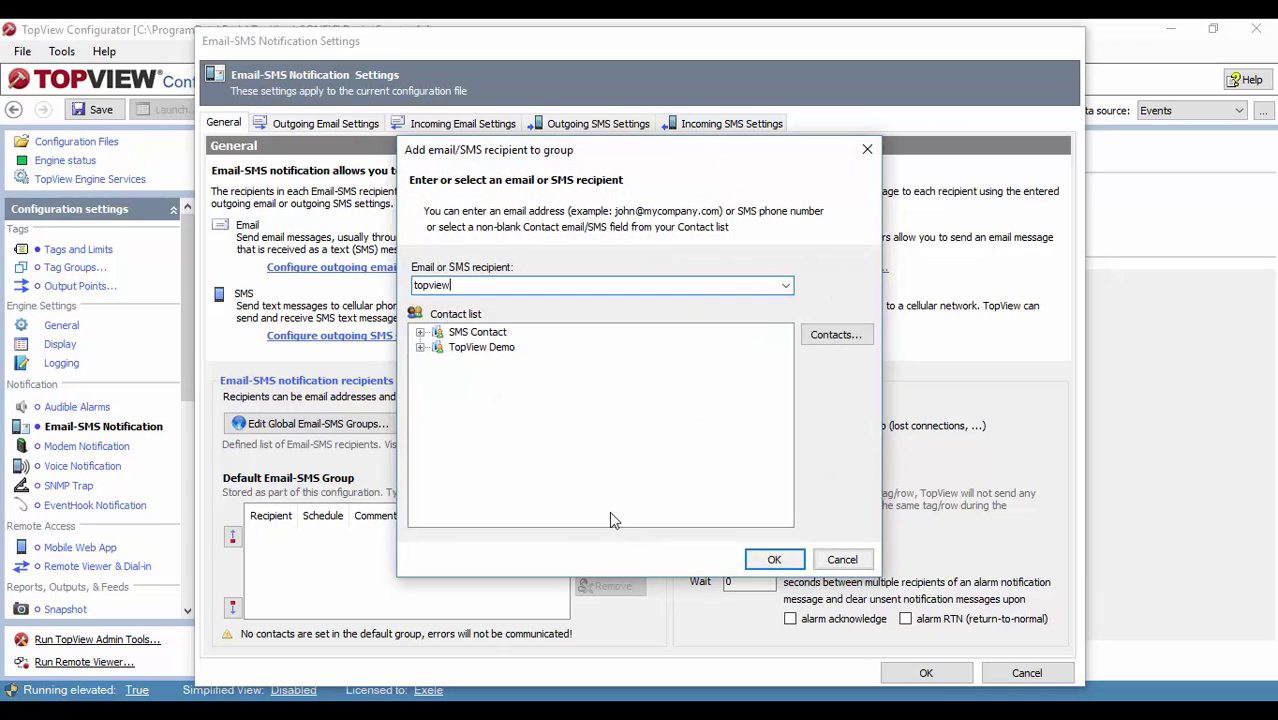
{"action": "left_click", "coordinate": [775, 560]}
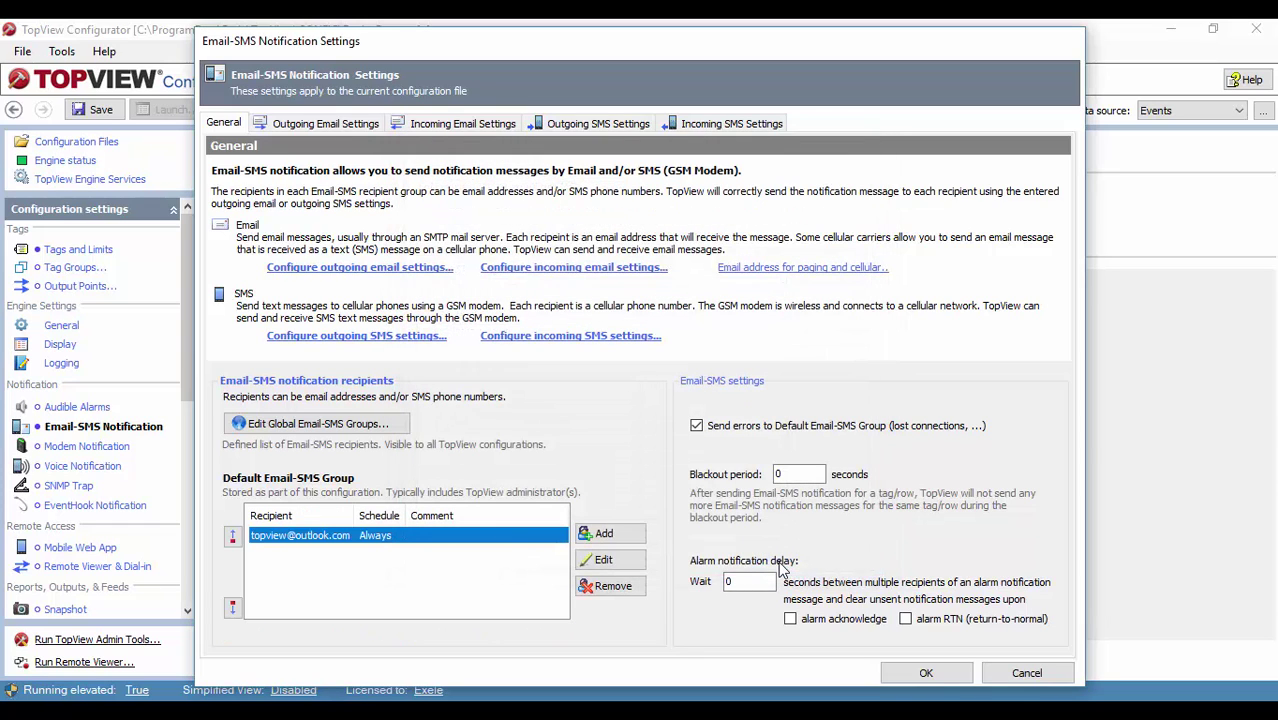
{"action": "left_click", "coordinate": [926, 673]}
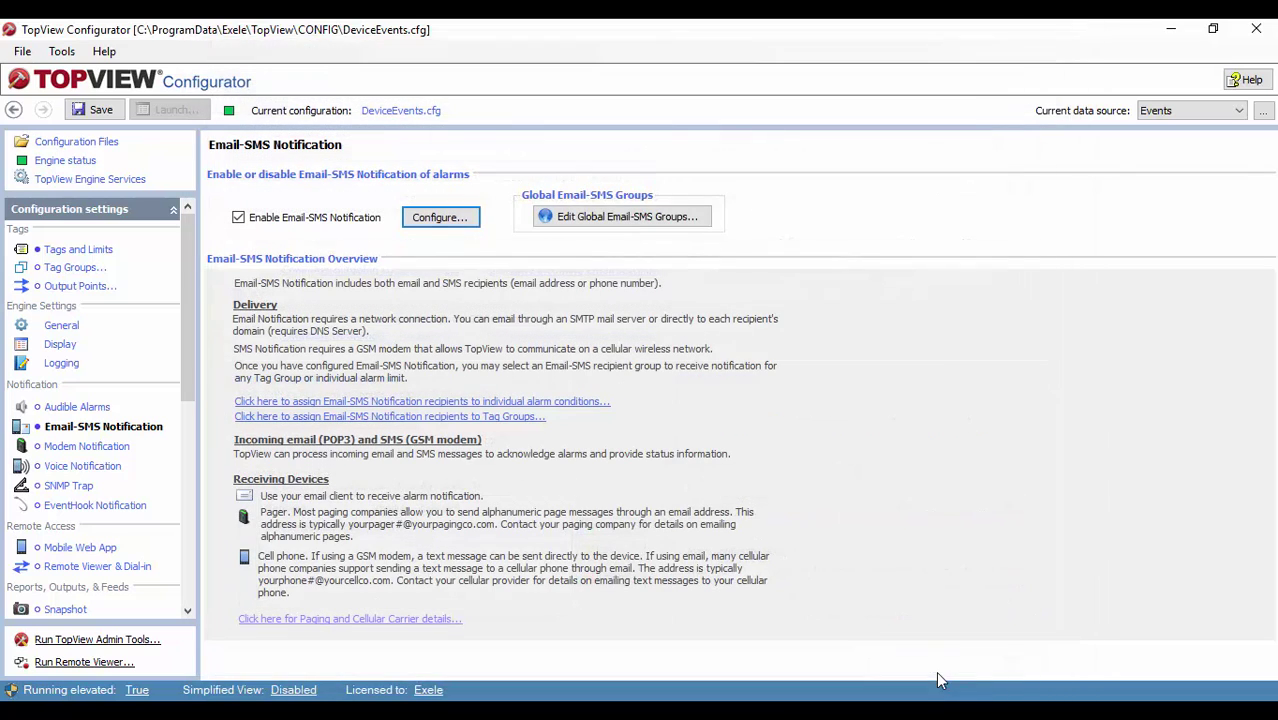
Step: Save, then set Humidity Alarm's limit #1 to notify the Default Email-SMS Group and apply
{"action": "left_click", "coordinate": [100, 111]}
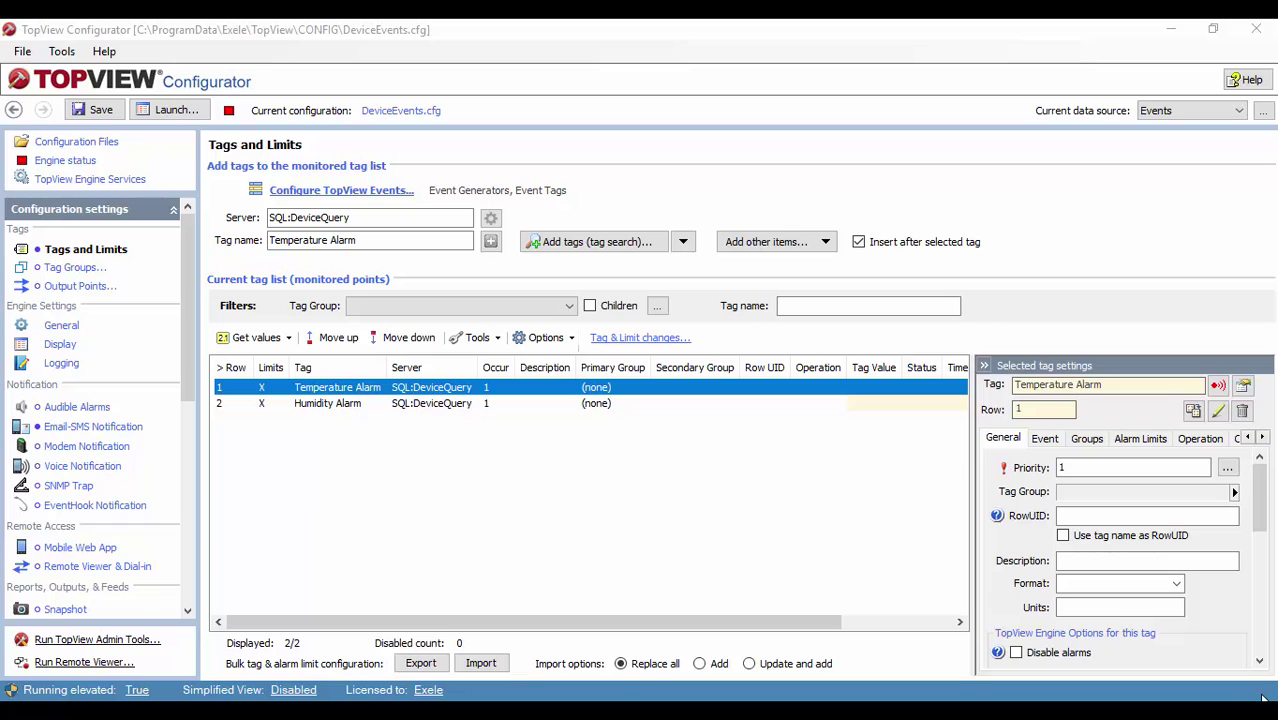
{"action": "right_click", "coordinate": [406, 387]}
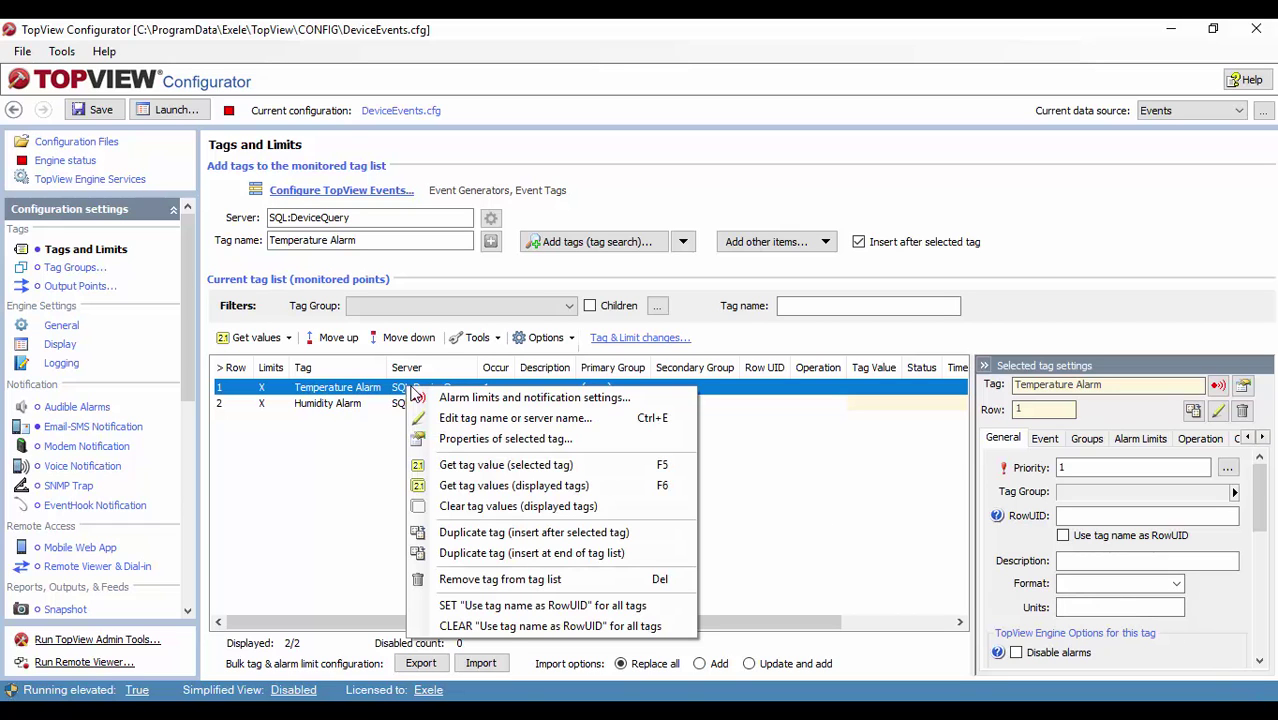
{"action": "left_click", "coordinate": [447, 398]}
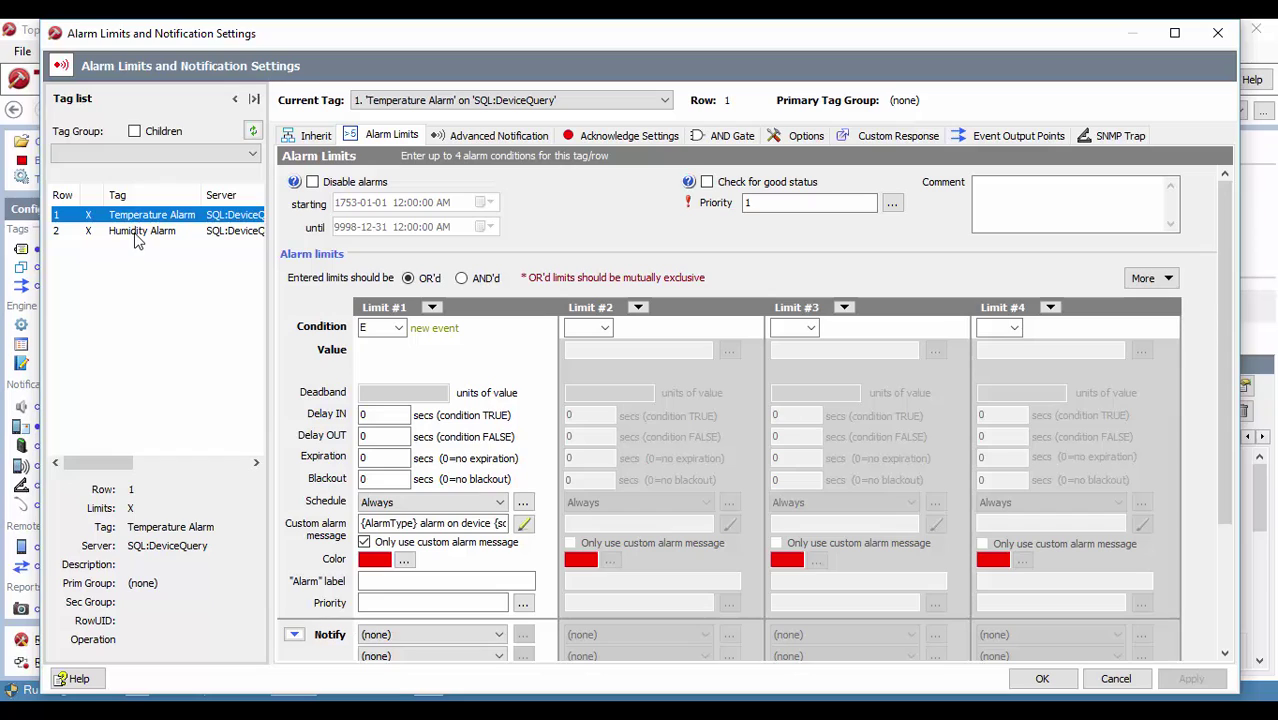
{"action": "left_click", "coordinate": [137, 232]}
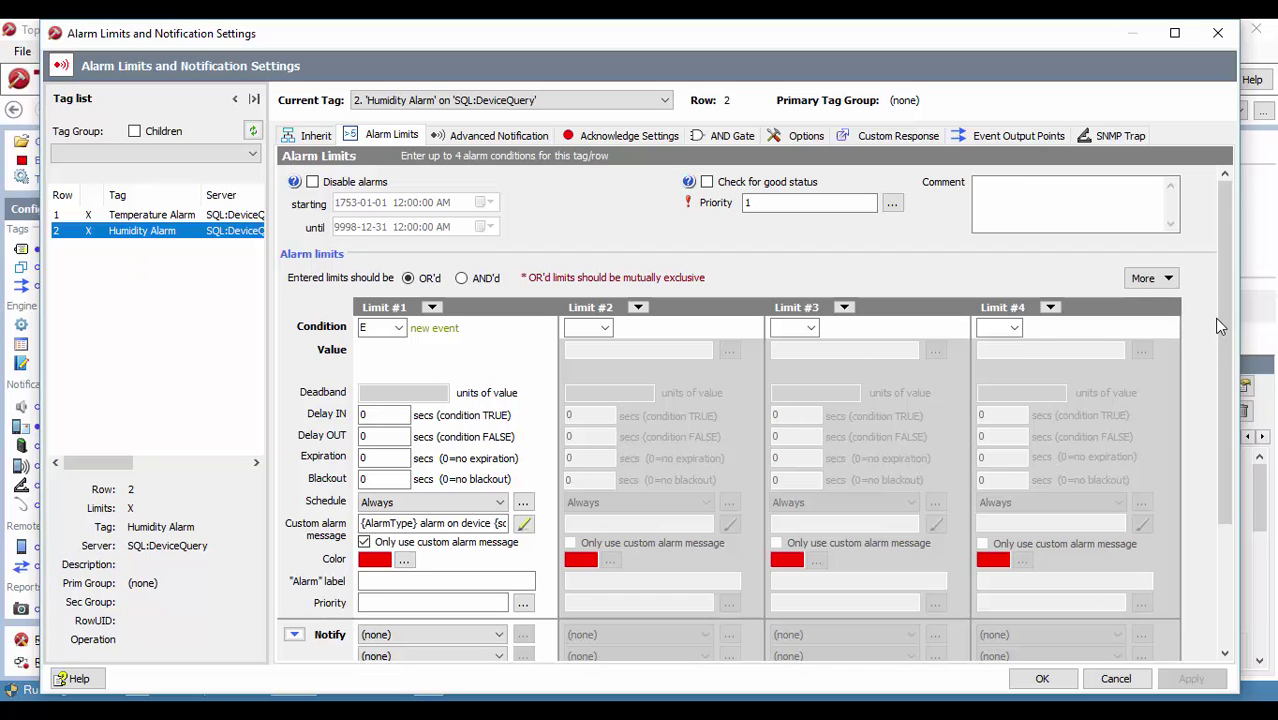
{"action": "left_click_drag", "start_coordinate": [1218, 323], "coordinate": [1221, 403]}
{"action": "left_click", "coordinate": [430, 528]}
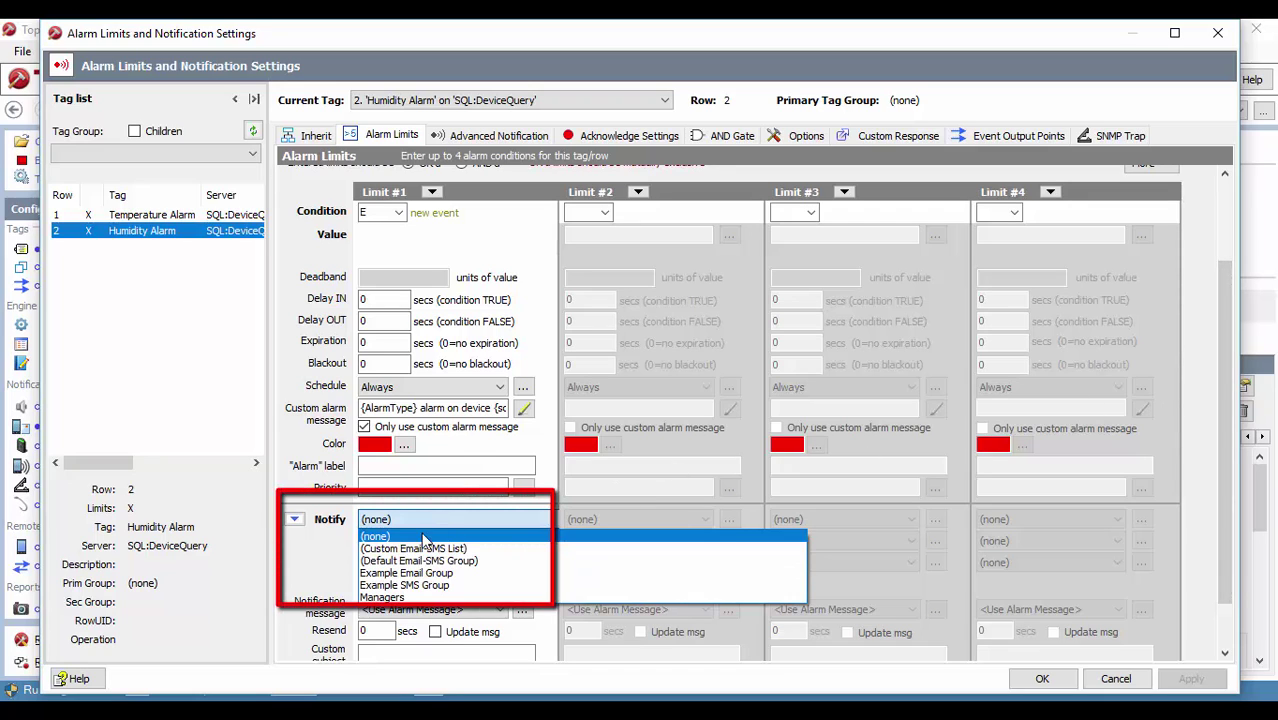
{"action": "left_click", "coordinate": [425, 560]}
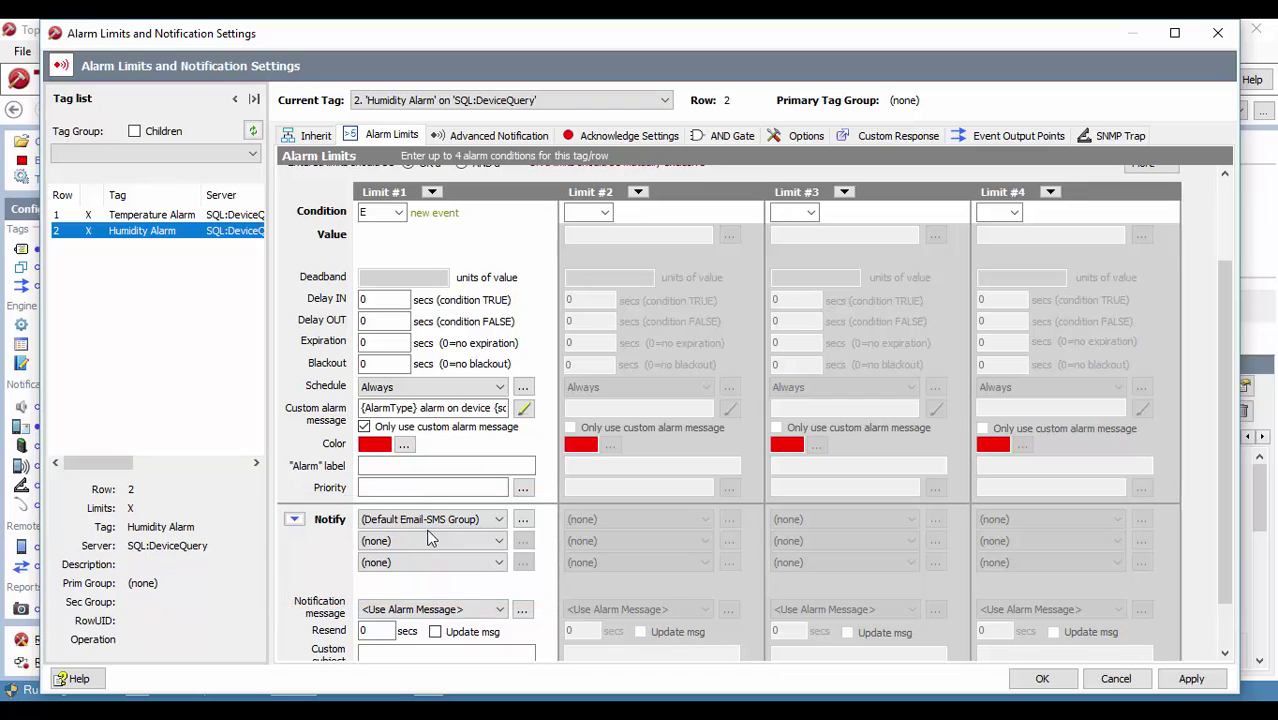
{"action": "mouse_move", "coordinate": [439, 521]}
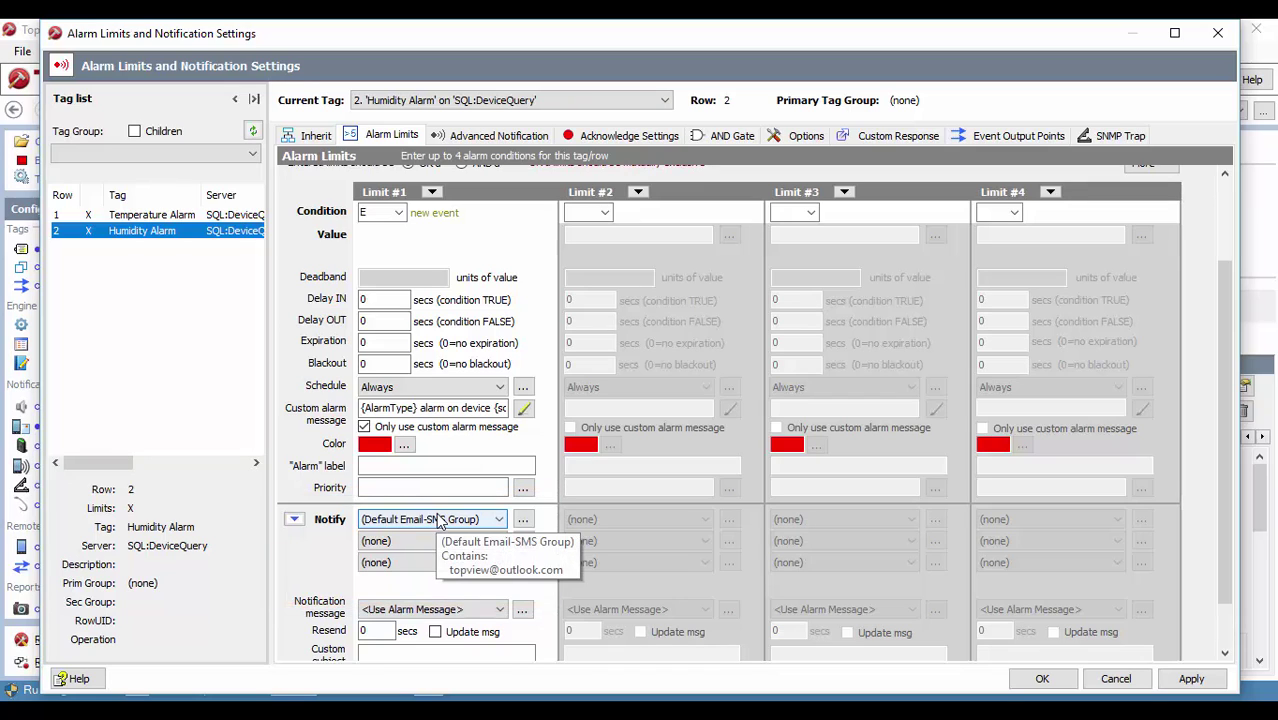
{"action": "left_click", "coordinate": [1191, 678]}
{"action": "left_click", "coordinate": [1043, 679]}
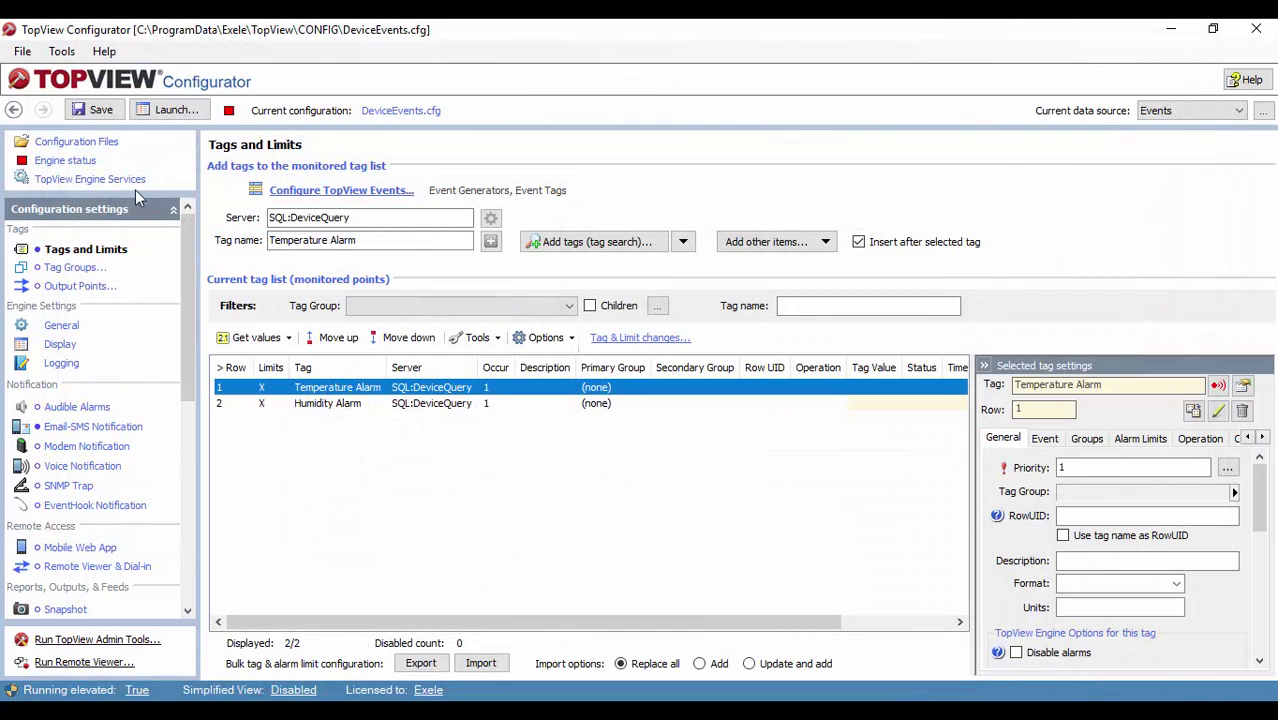
Step: Save and launch the alarm engine, listing only the active temperature and humidity alarms
{"action": "left_click", "coordinate": [97, 113]}
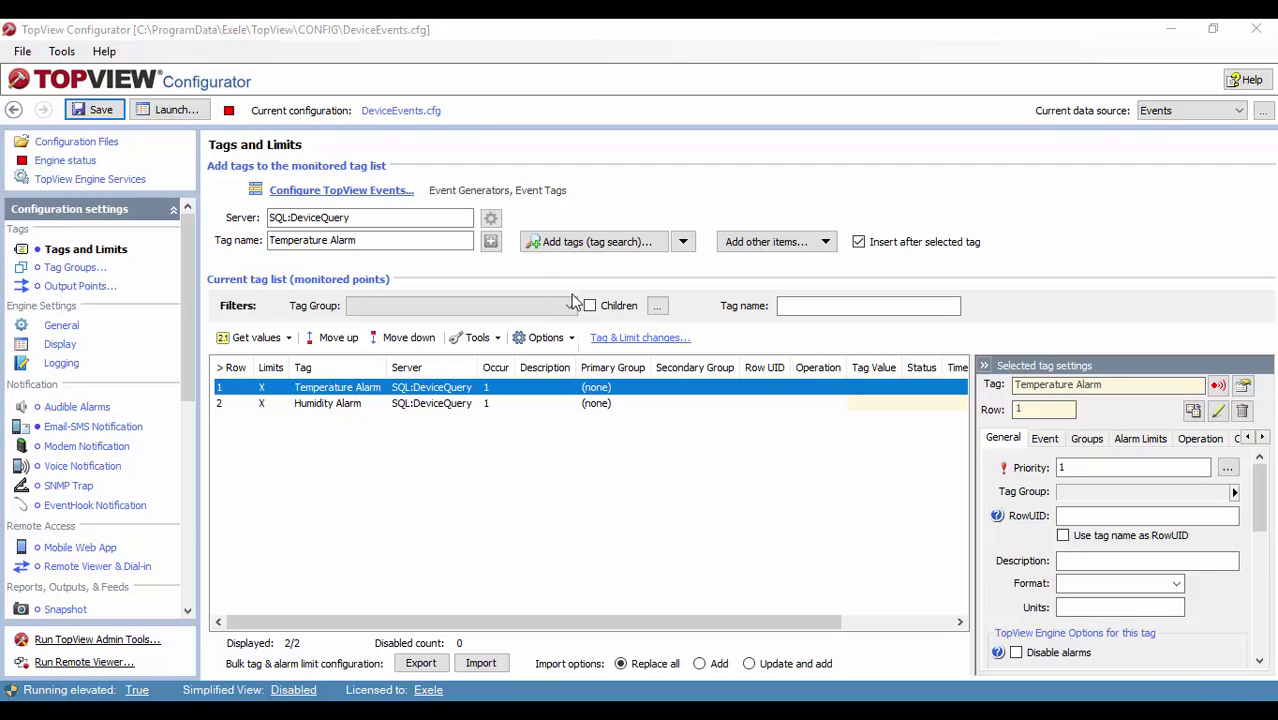
{"action": "left_click", "coordinate": [187, 110]}
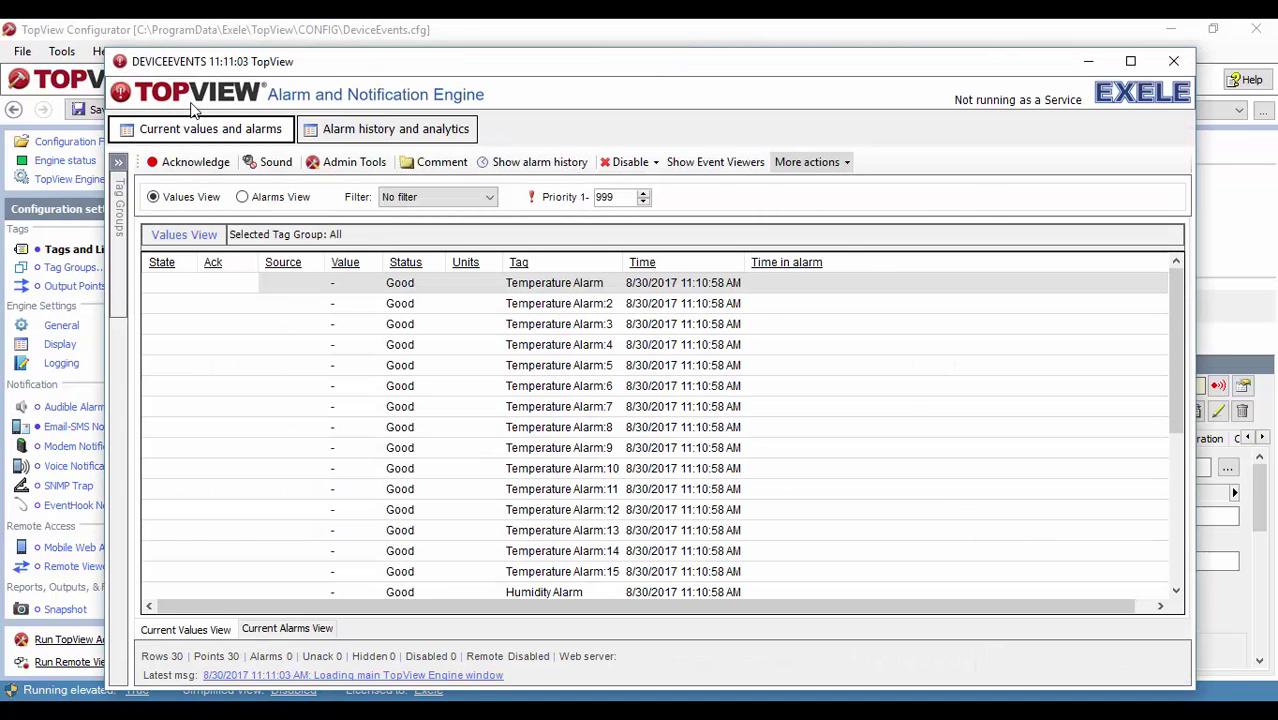
{"action": "left_click", "coordinate": [289, 203]}
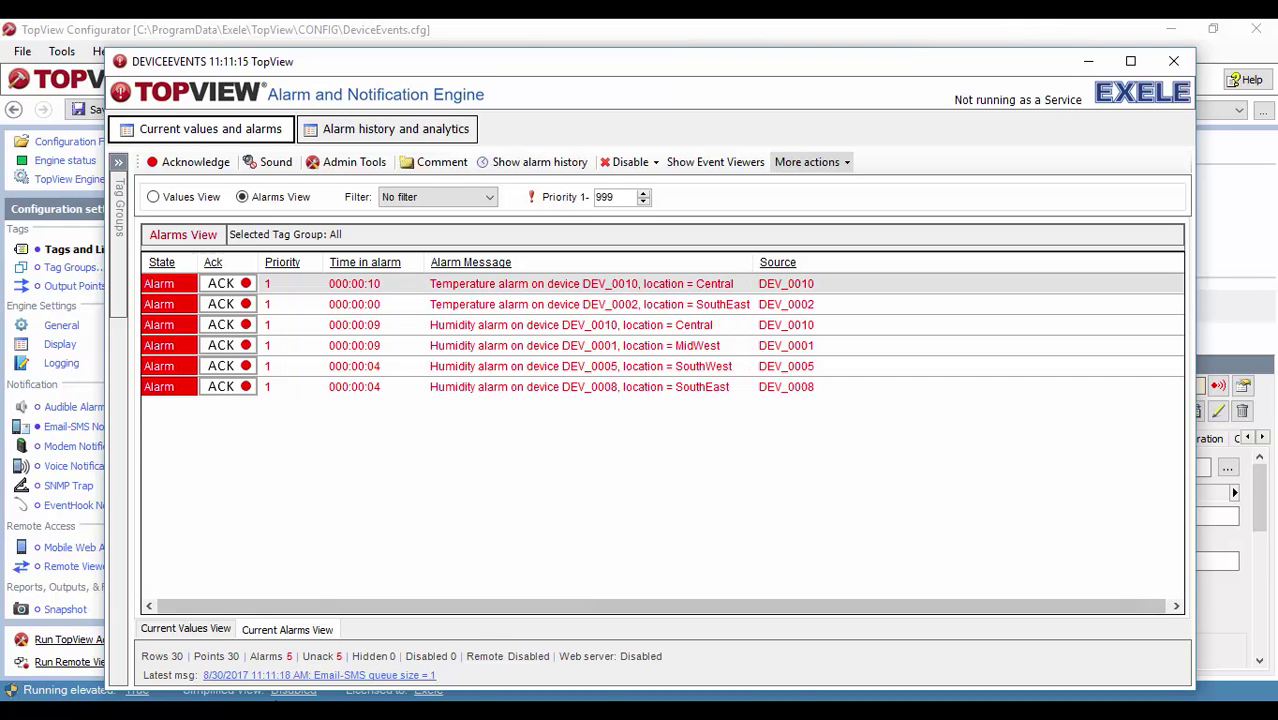
Step: In Outlook, open the DEV_0001, DEV_0005 and DEV_0008 humidity alarm emails in the reading pane
{"action": "key", "text": "alt+Tab"}
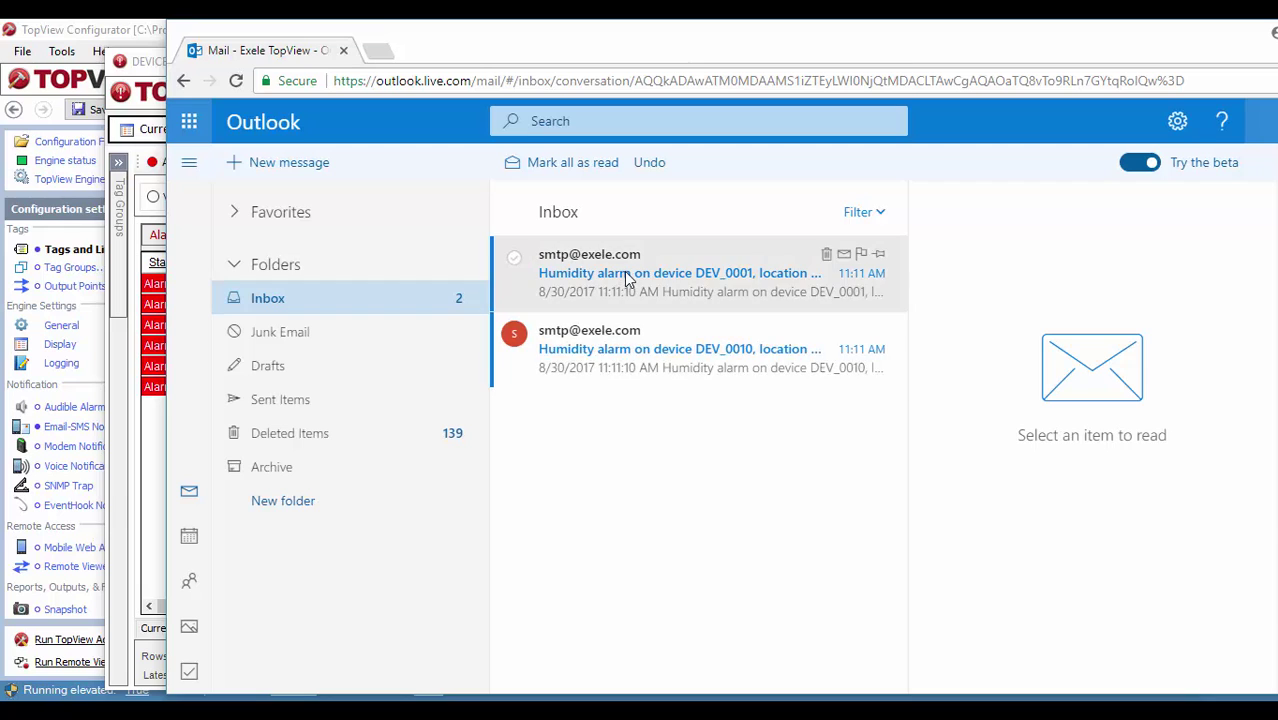
{"action": "left_click", "coordinate": [625, 275]}
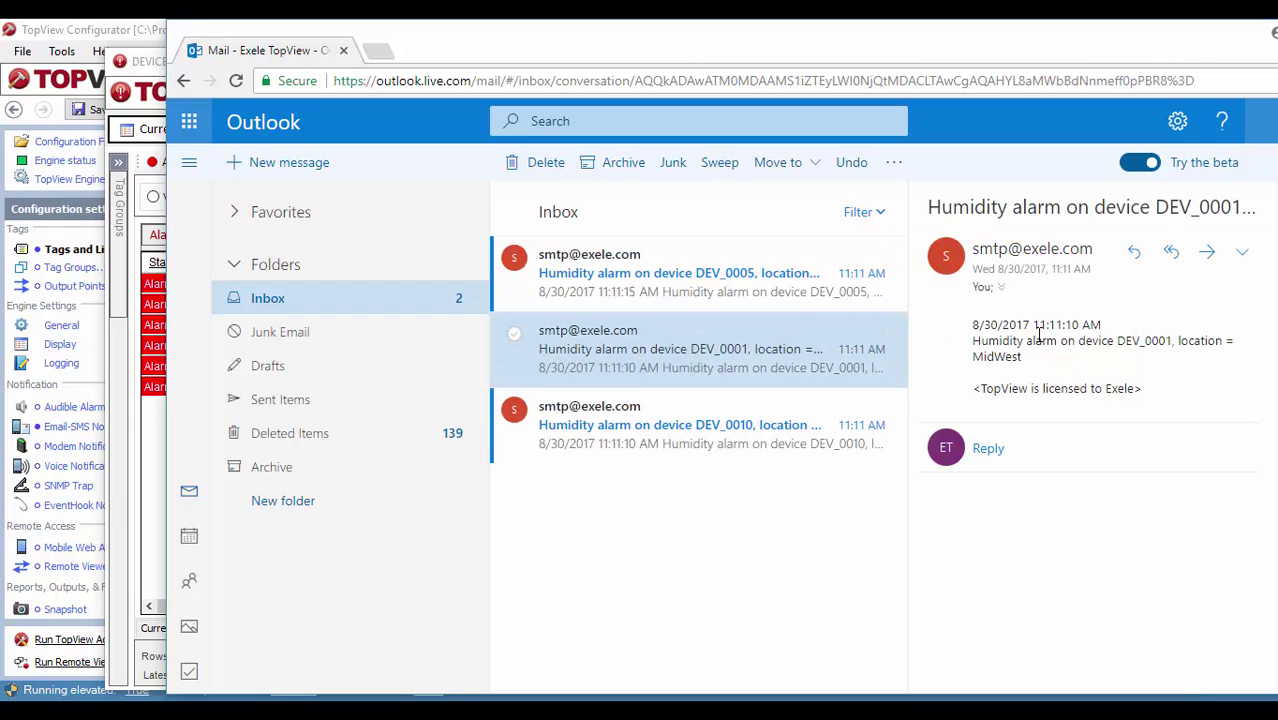
{"action": "left_click", "coordinate": [649, 281]}
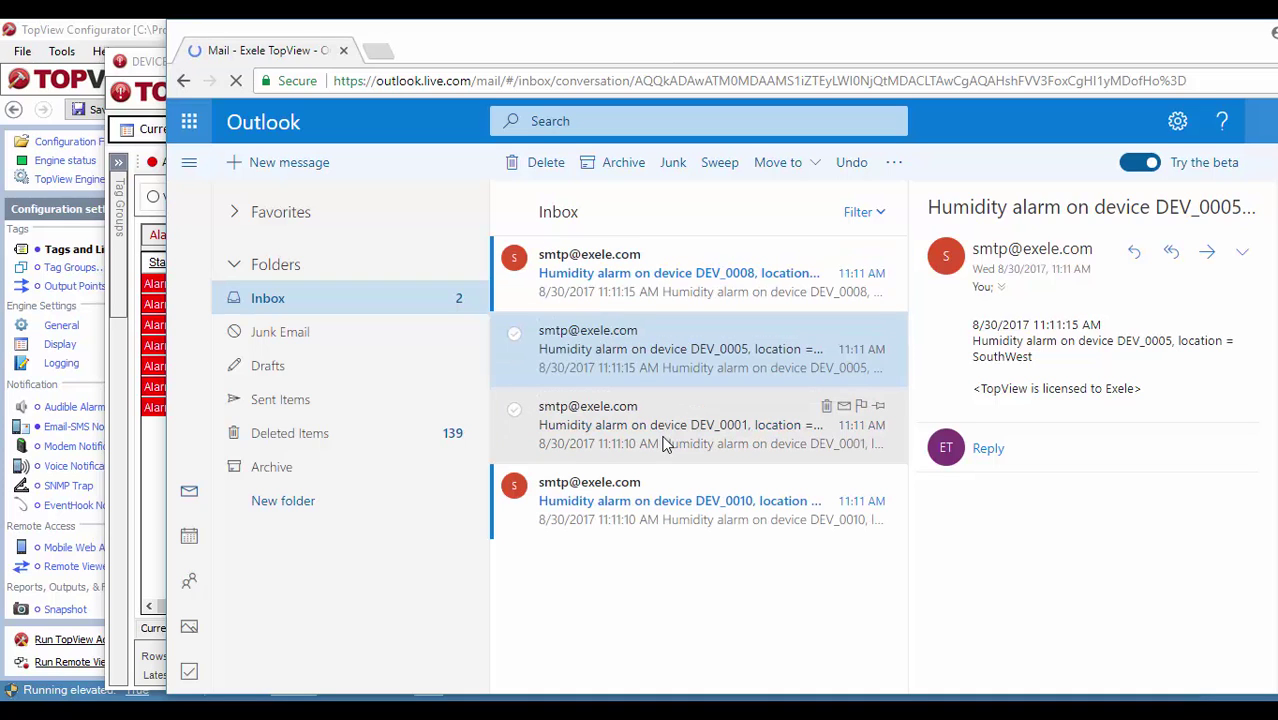
{"action": "left_click", "coordinate": [665, 443]}
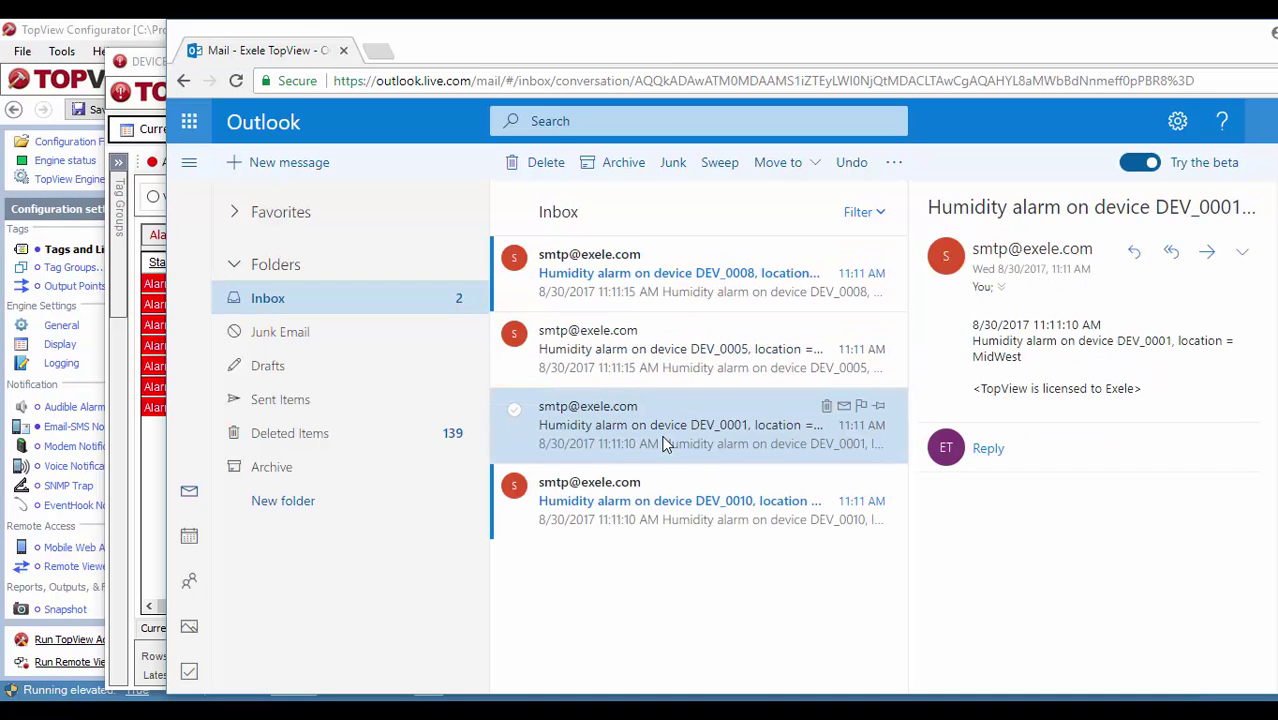
{"action": "left_click", "coordinate": [674, 285]}
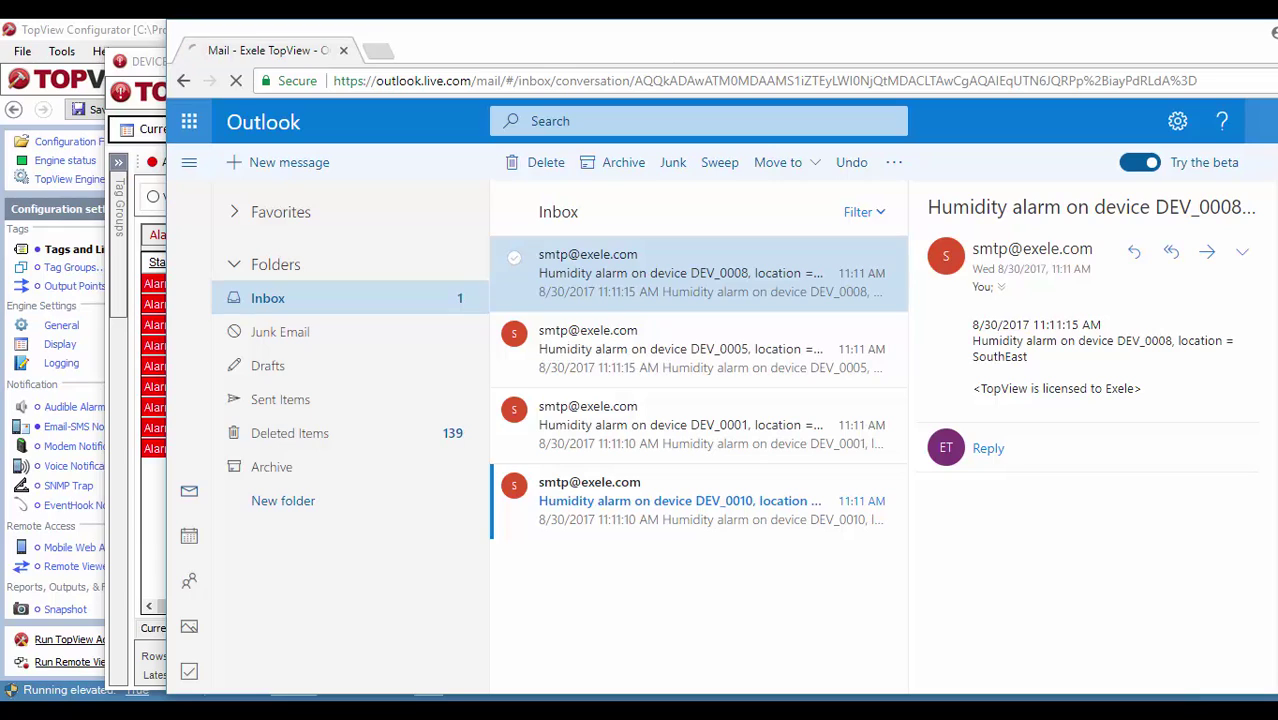